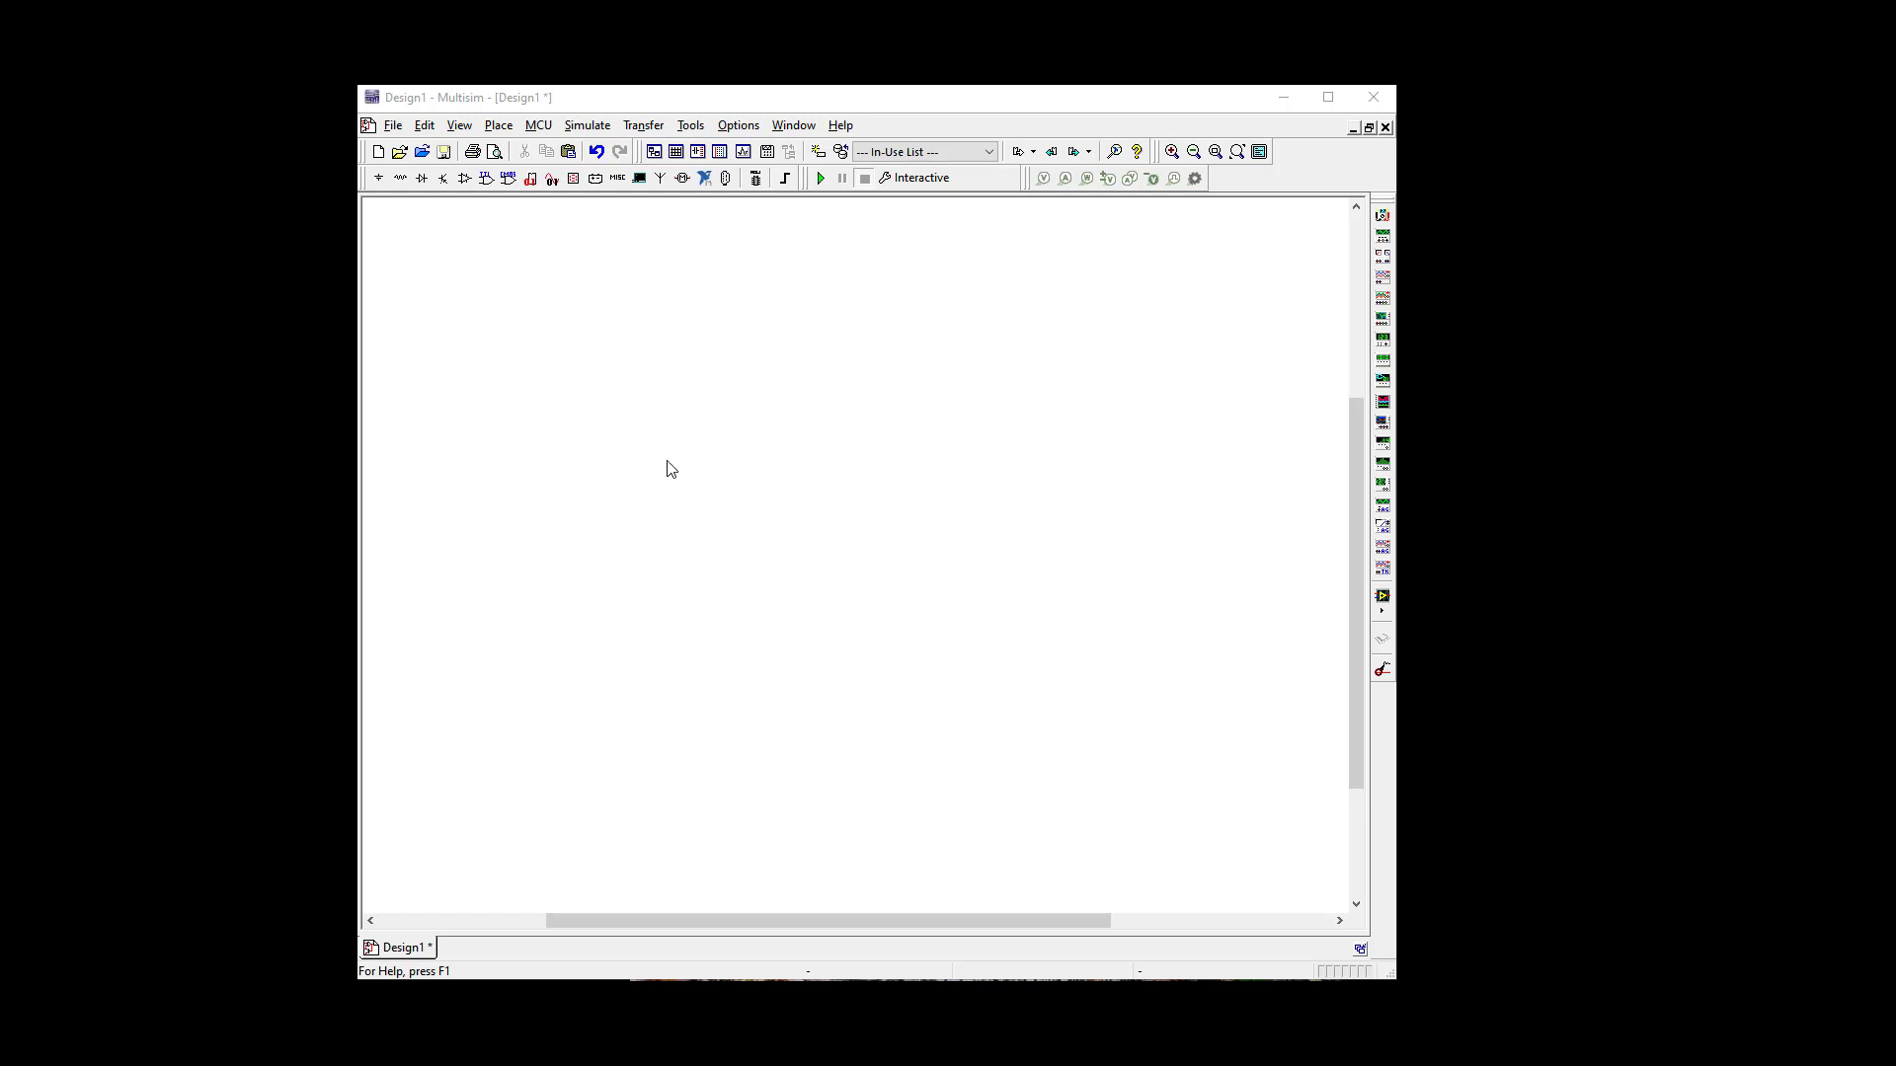
Step: Place a 5.0V VCC supply at the schematic's top left
click(378, 177)
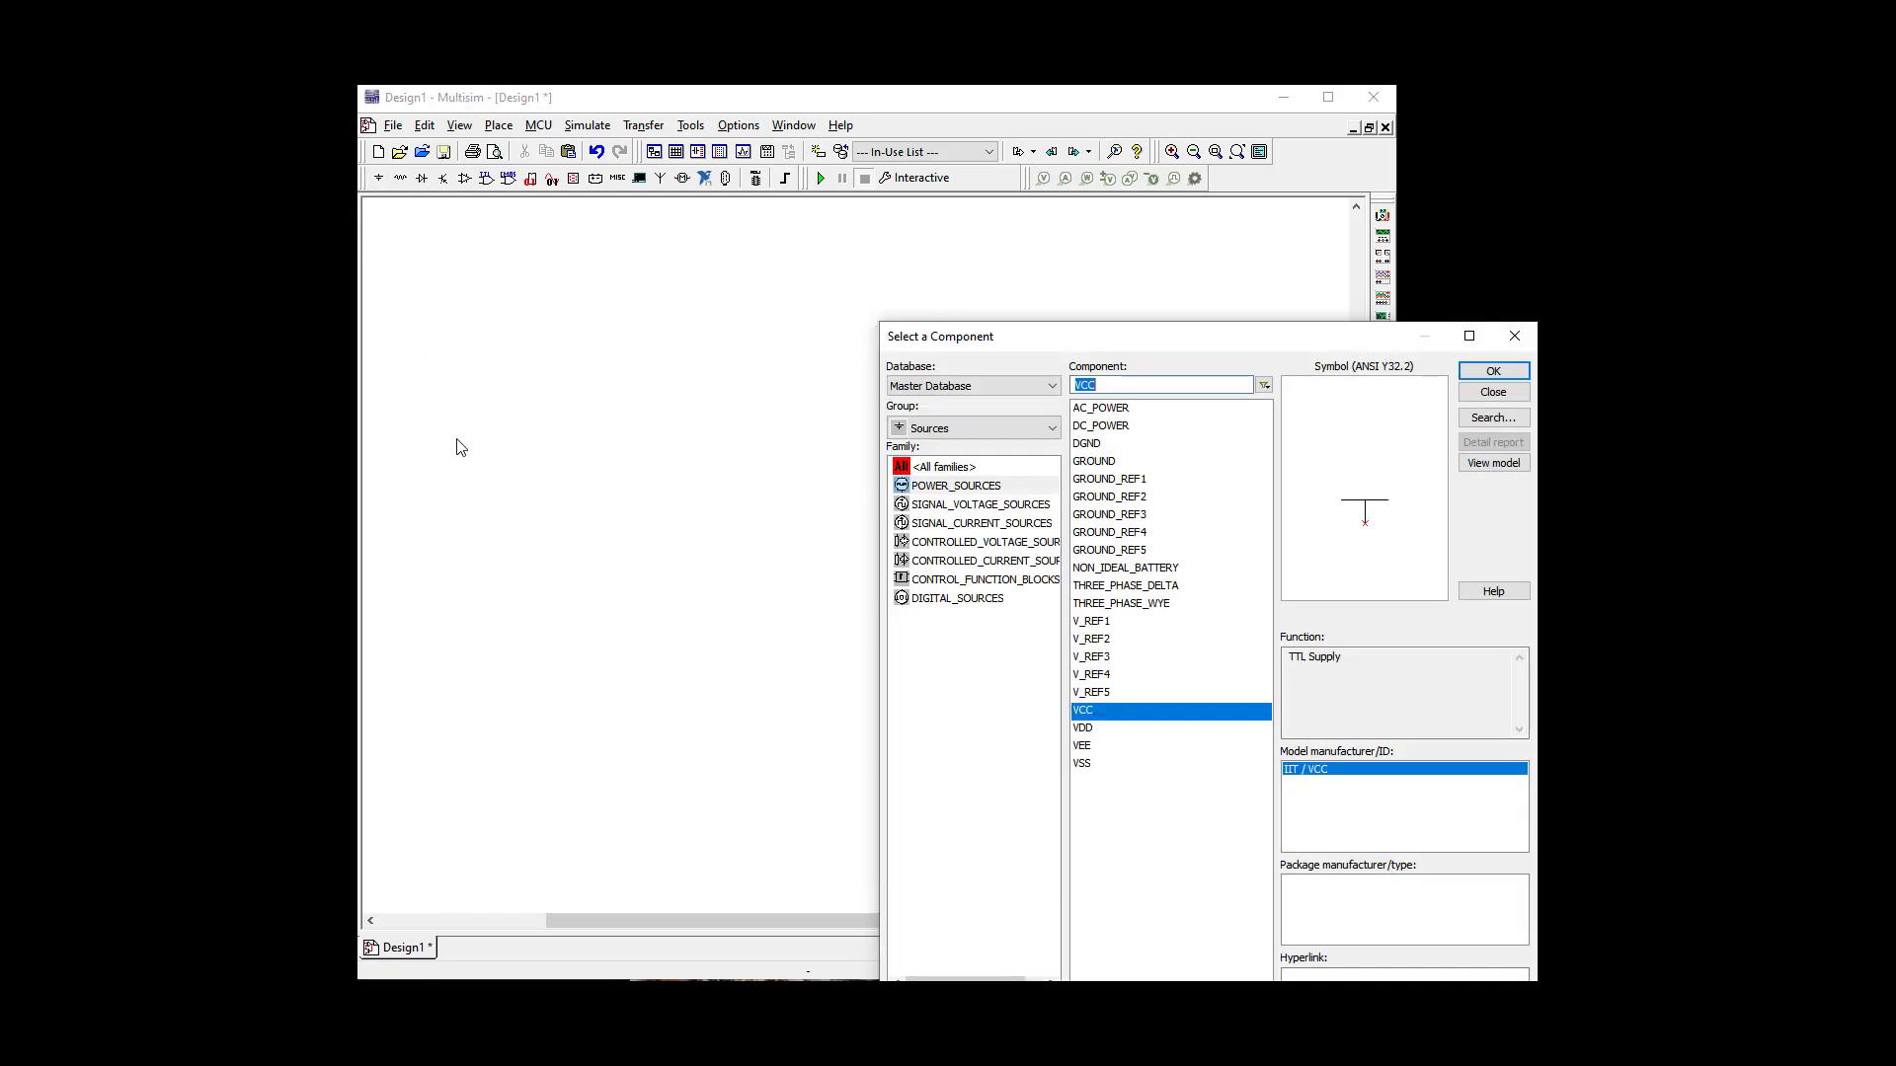
click(1493, 371)
click(441, 304)
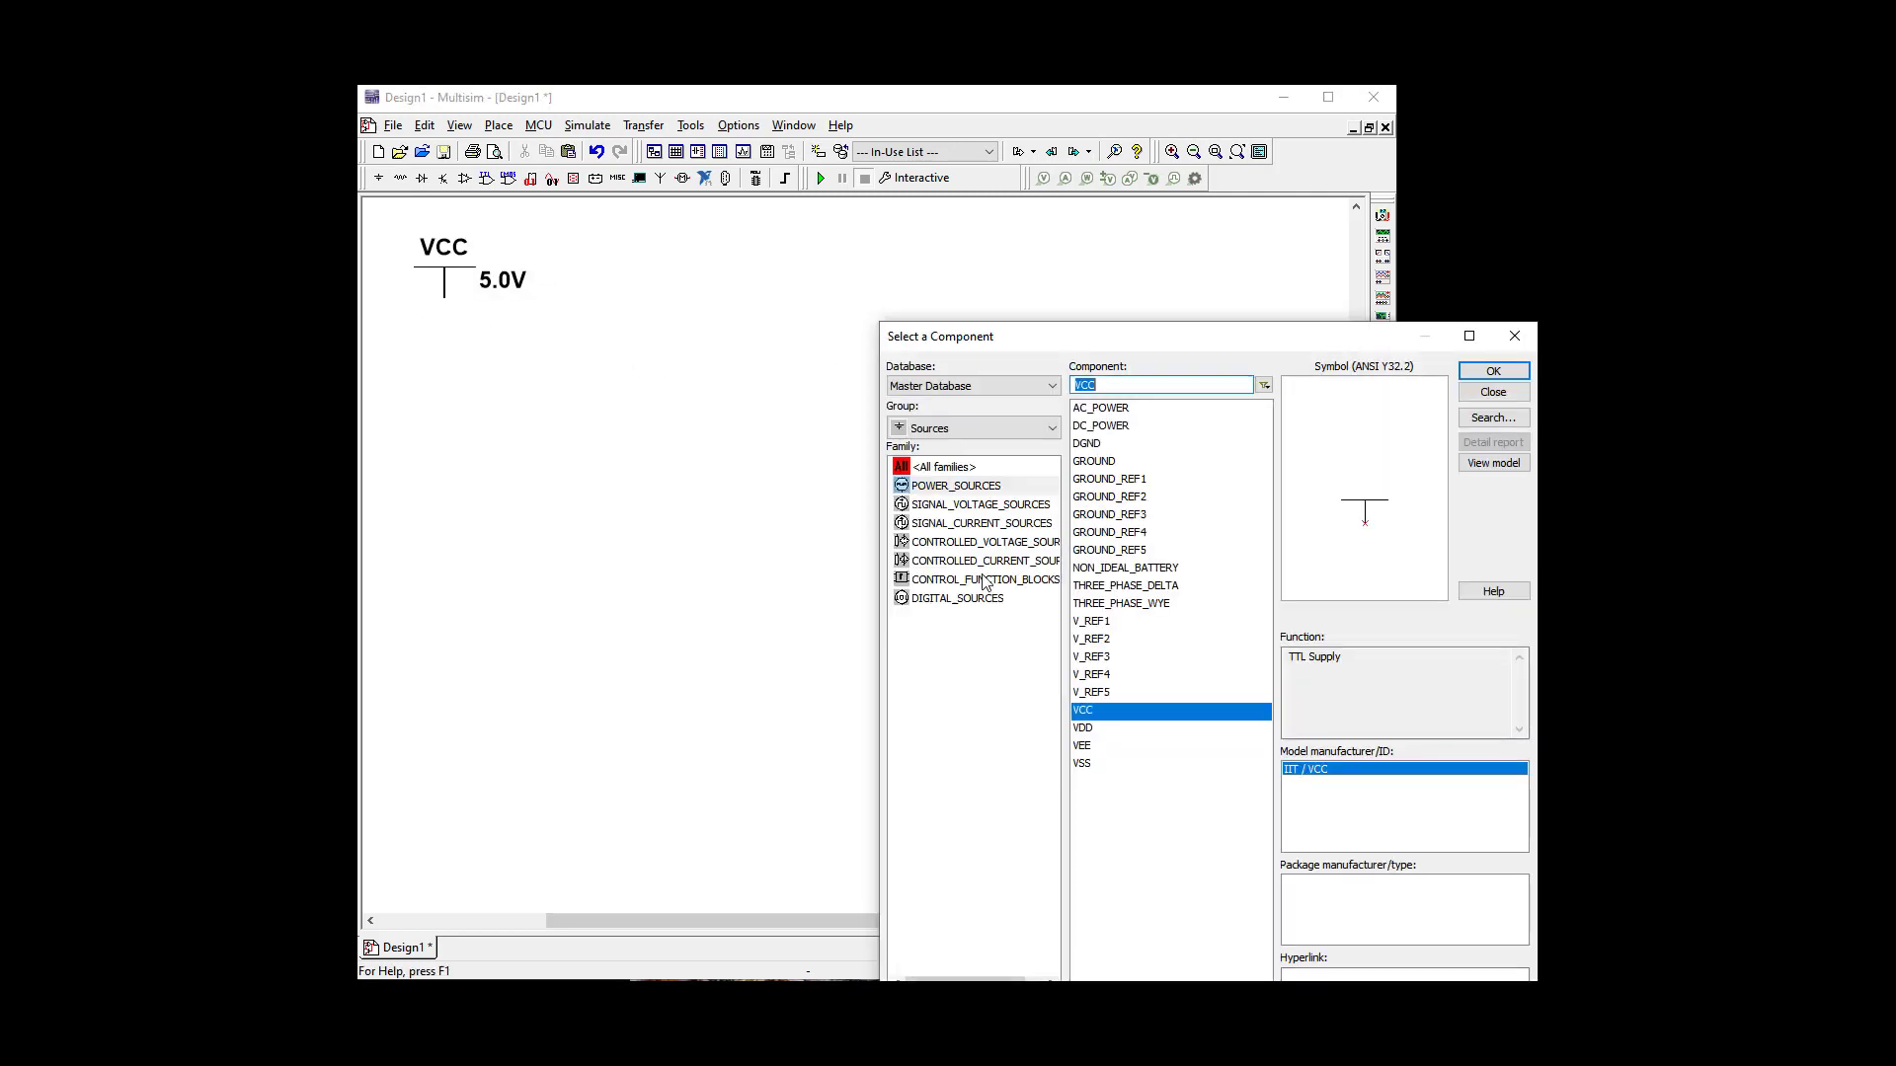
Step: Drop a ground below the VCC supply and pull up the SPDT switch from the Basic parts
click(1096, 461)
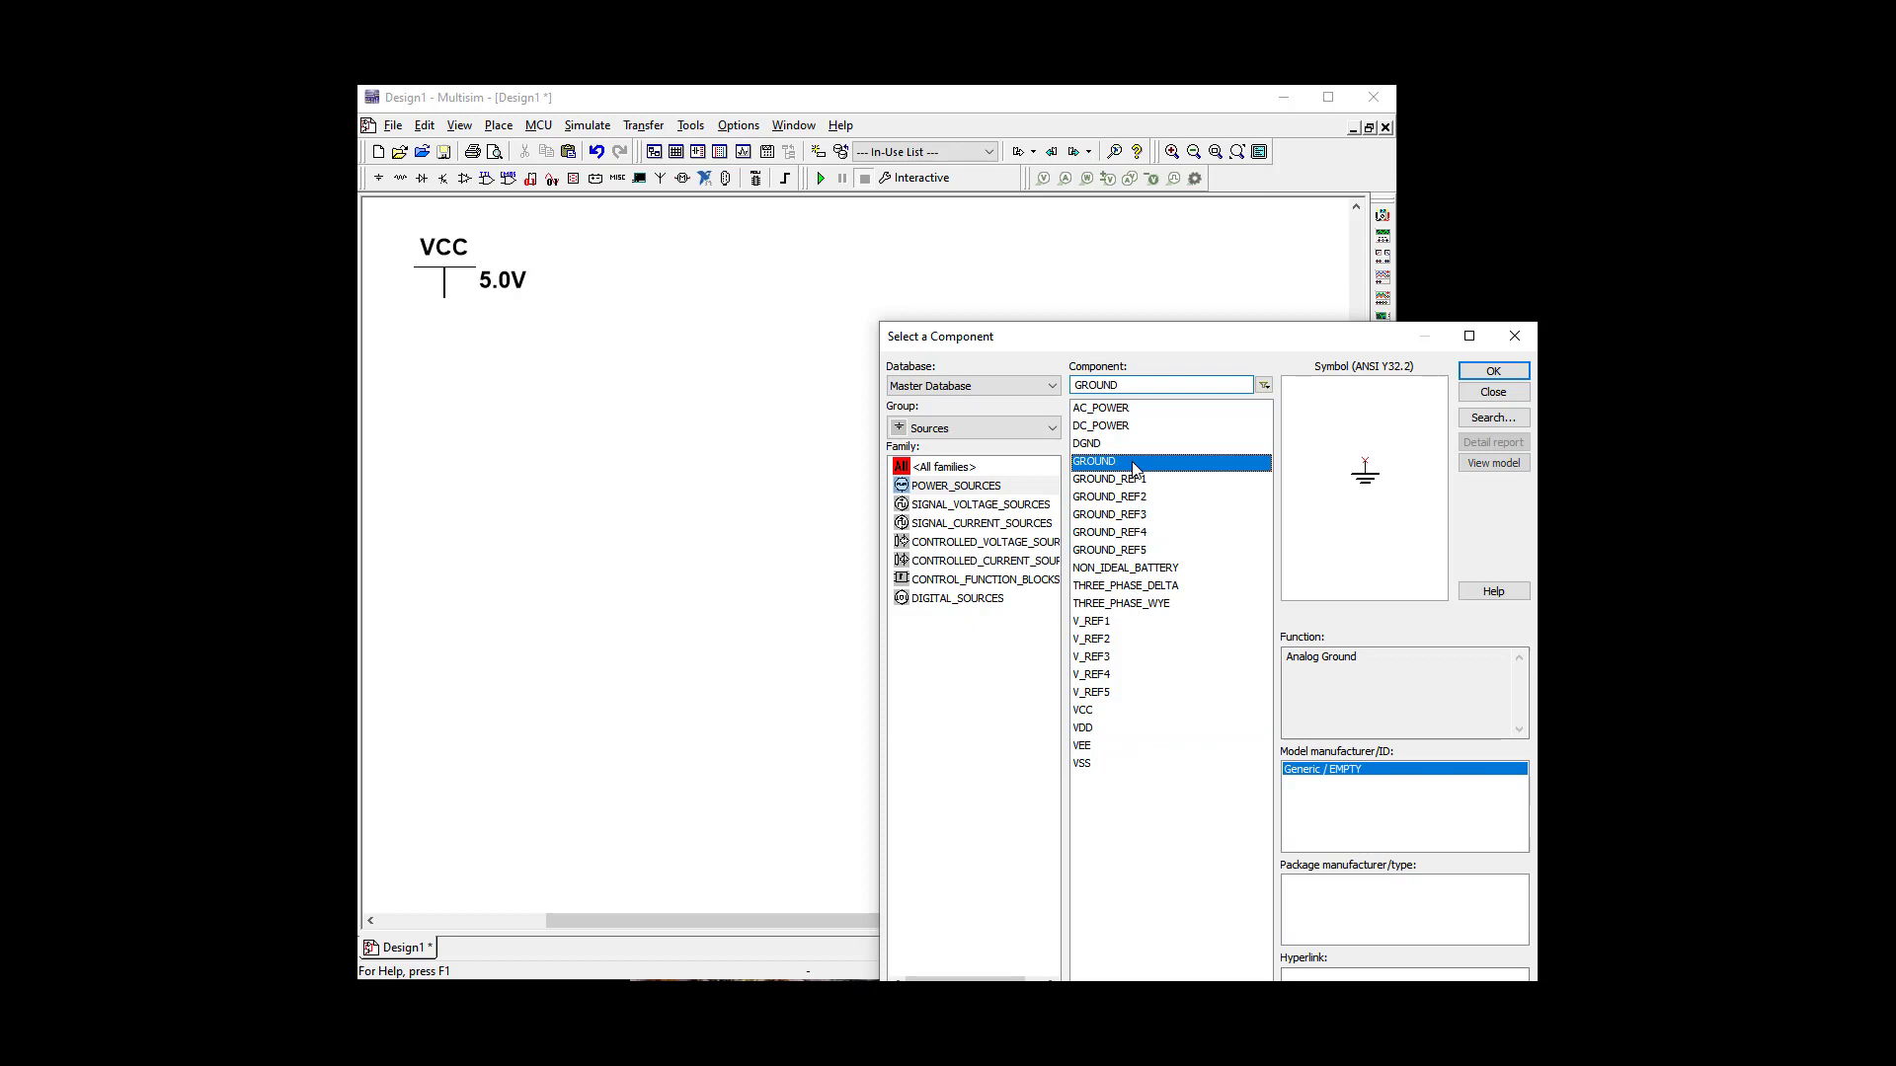
click(1493, 370)
click(442, 375)
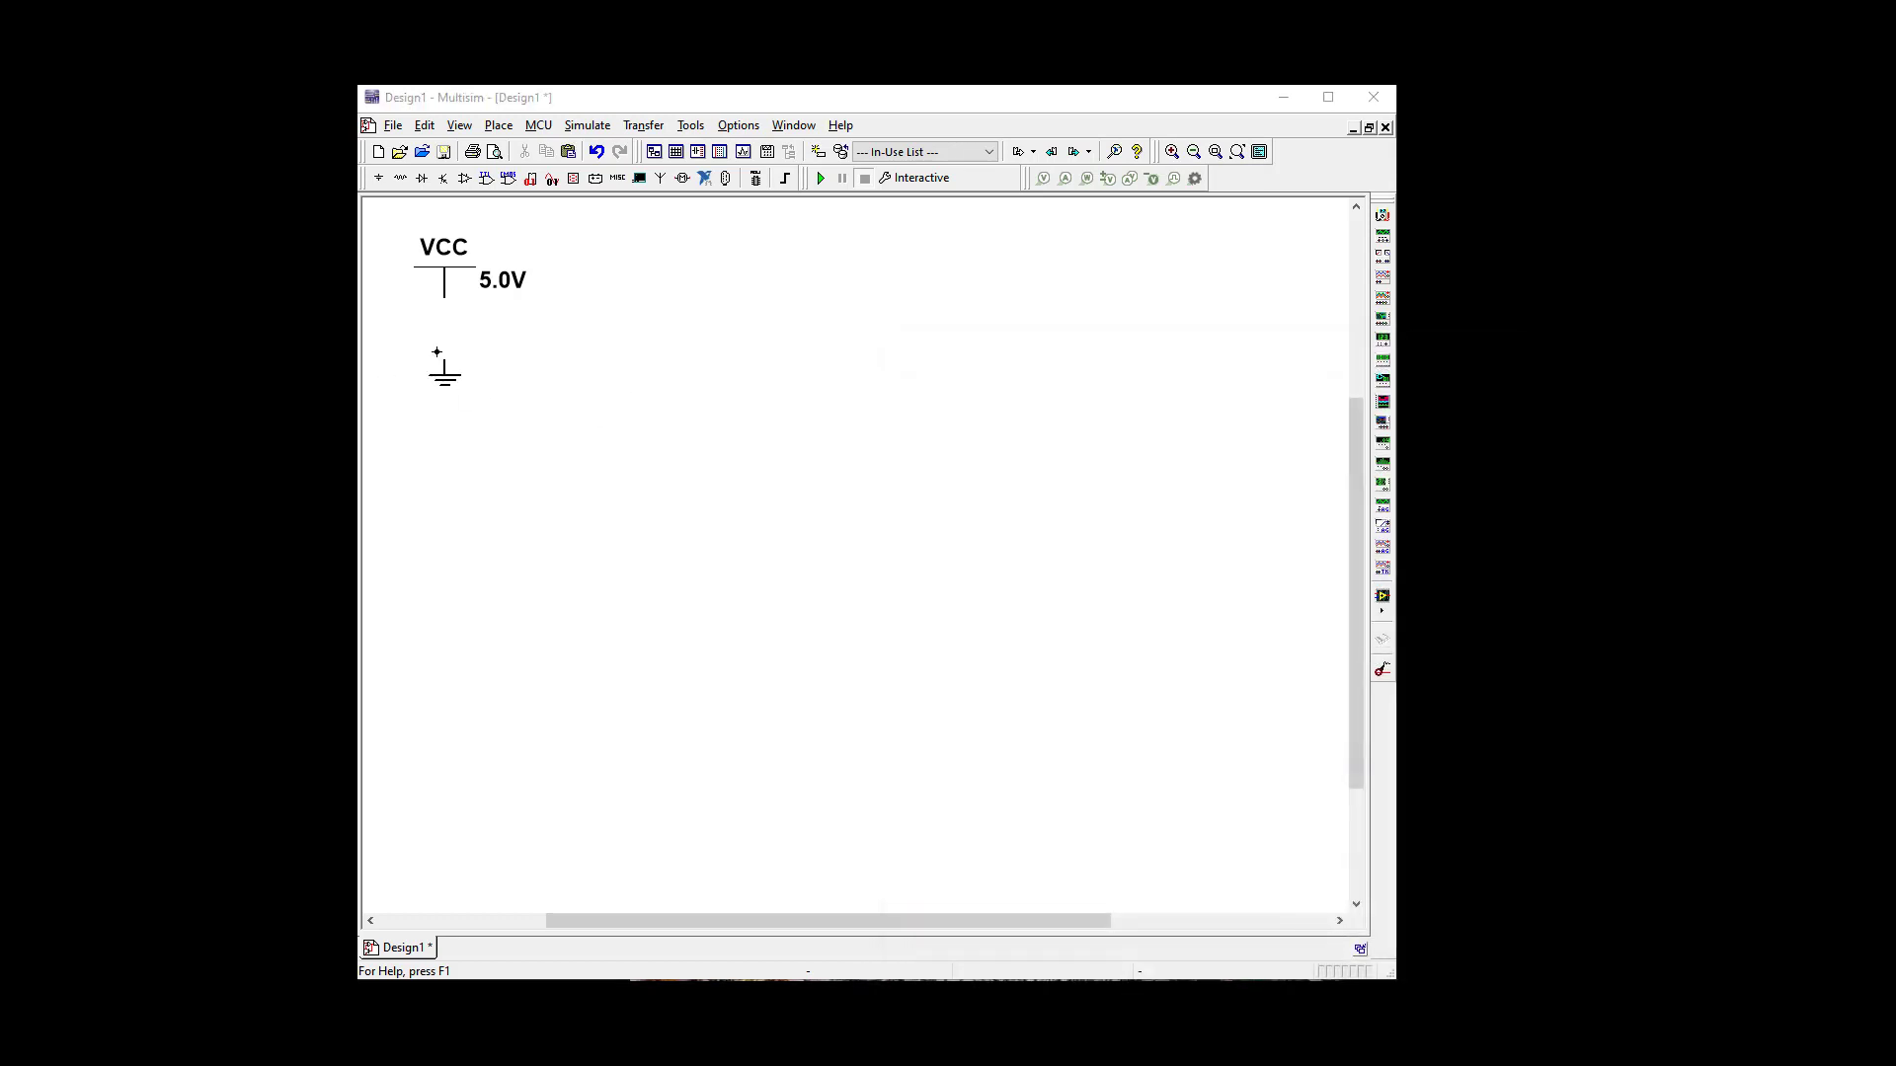
click(400, 177)
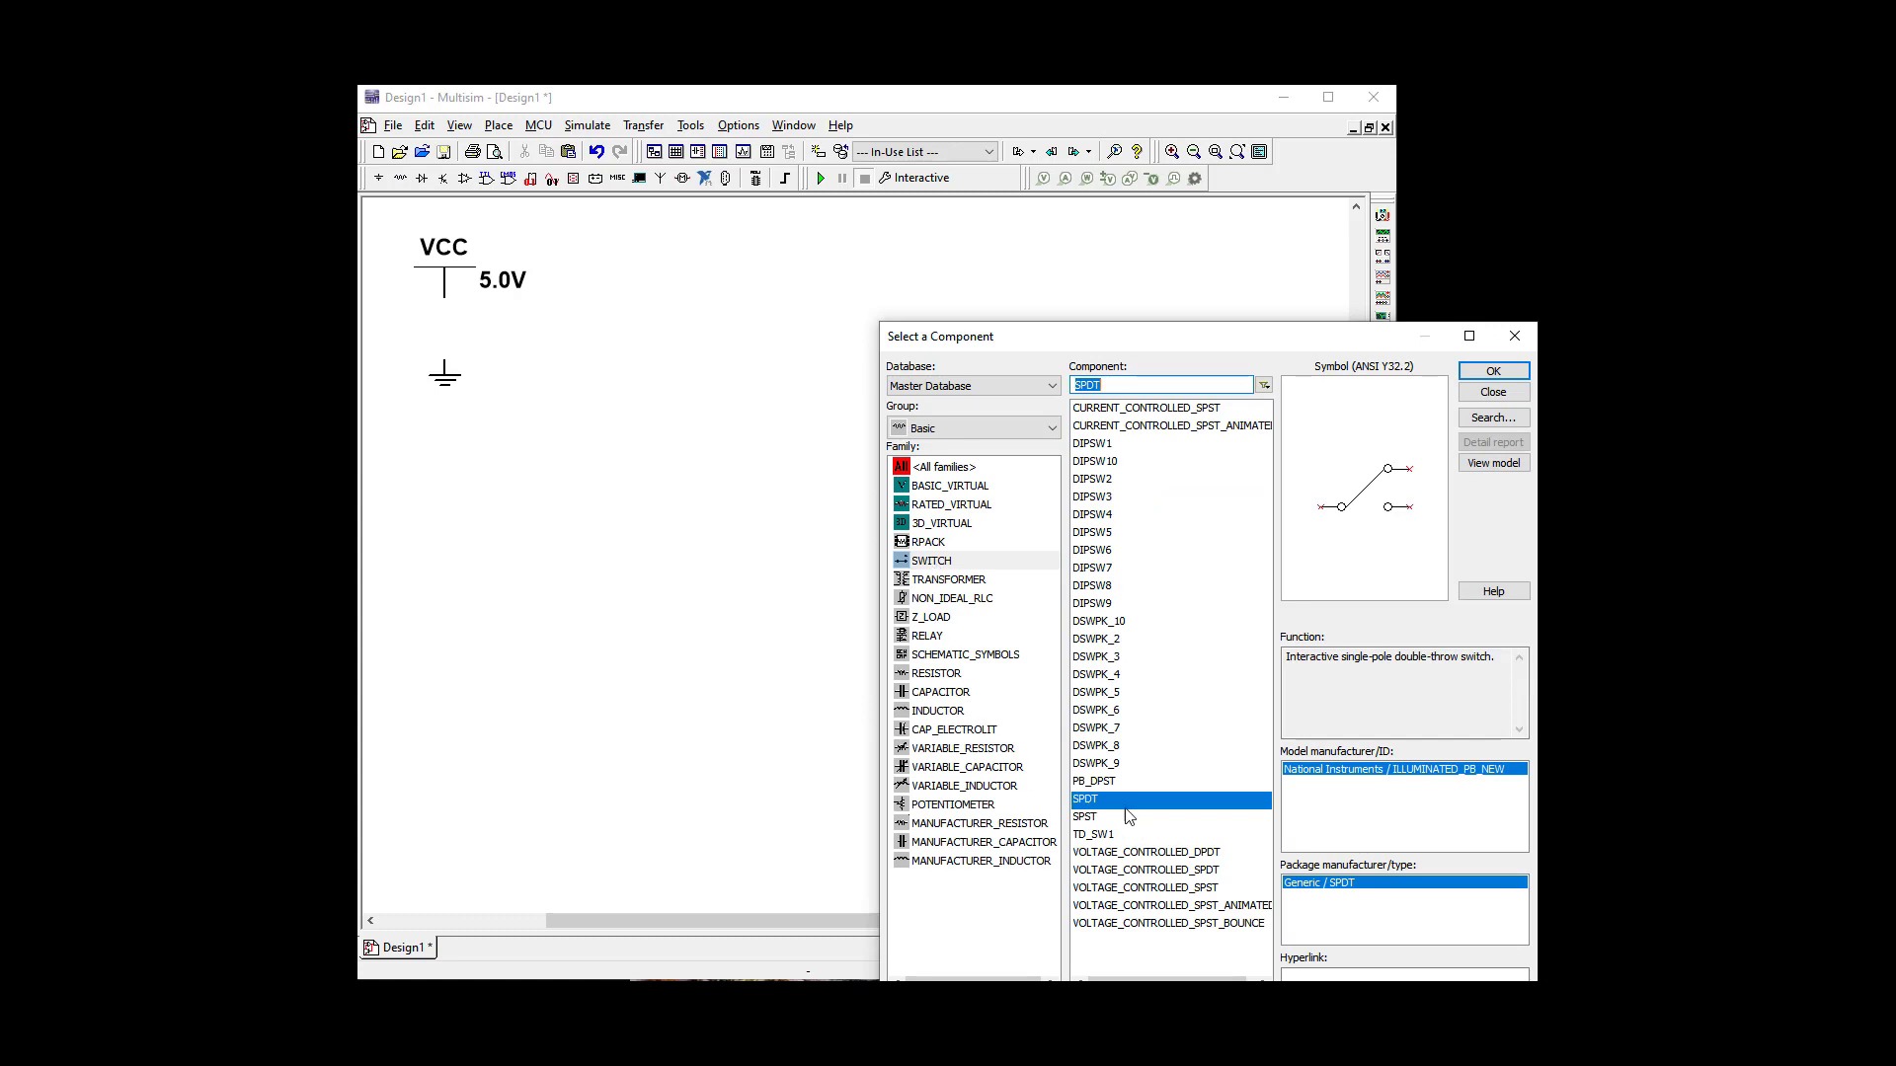
Step: Place SPDT switch S1 below the ground and a 470Ω resistor R1 right of VCC
click(1515, 376)
click(443, 553)
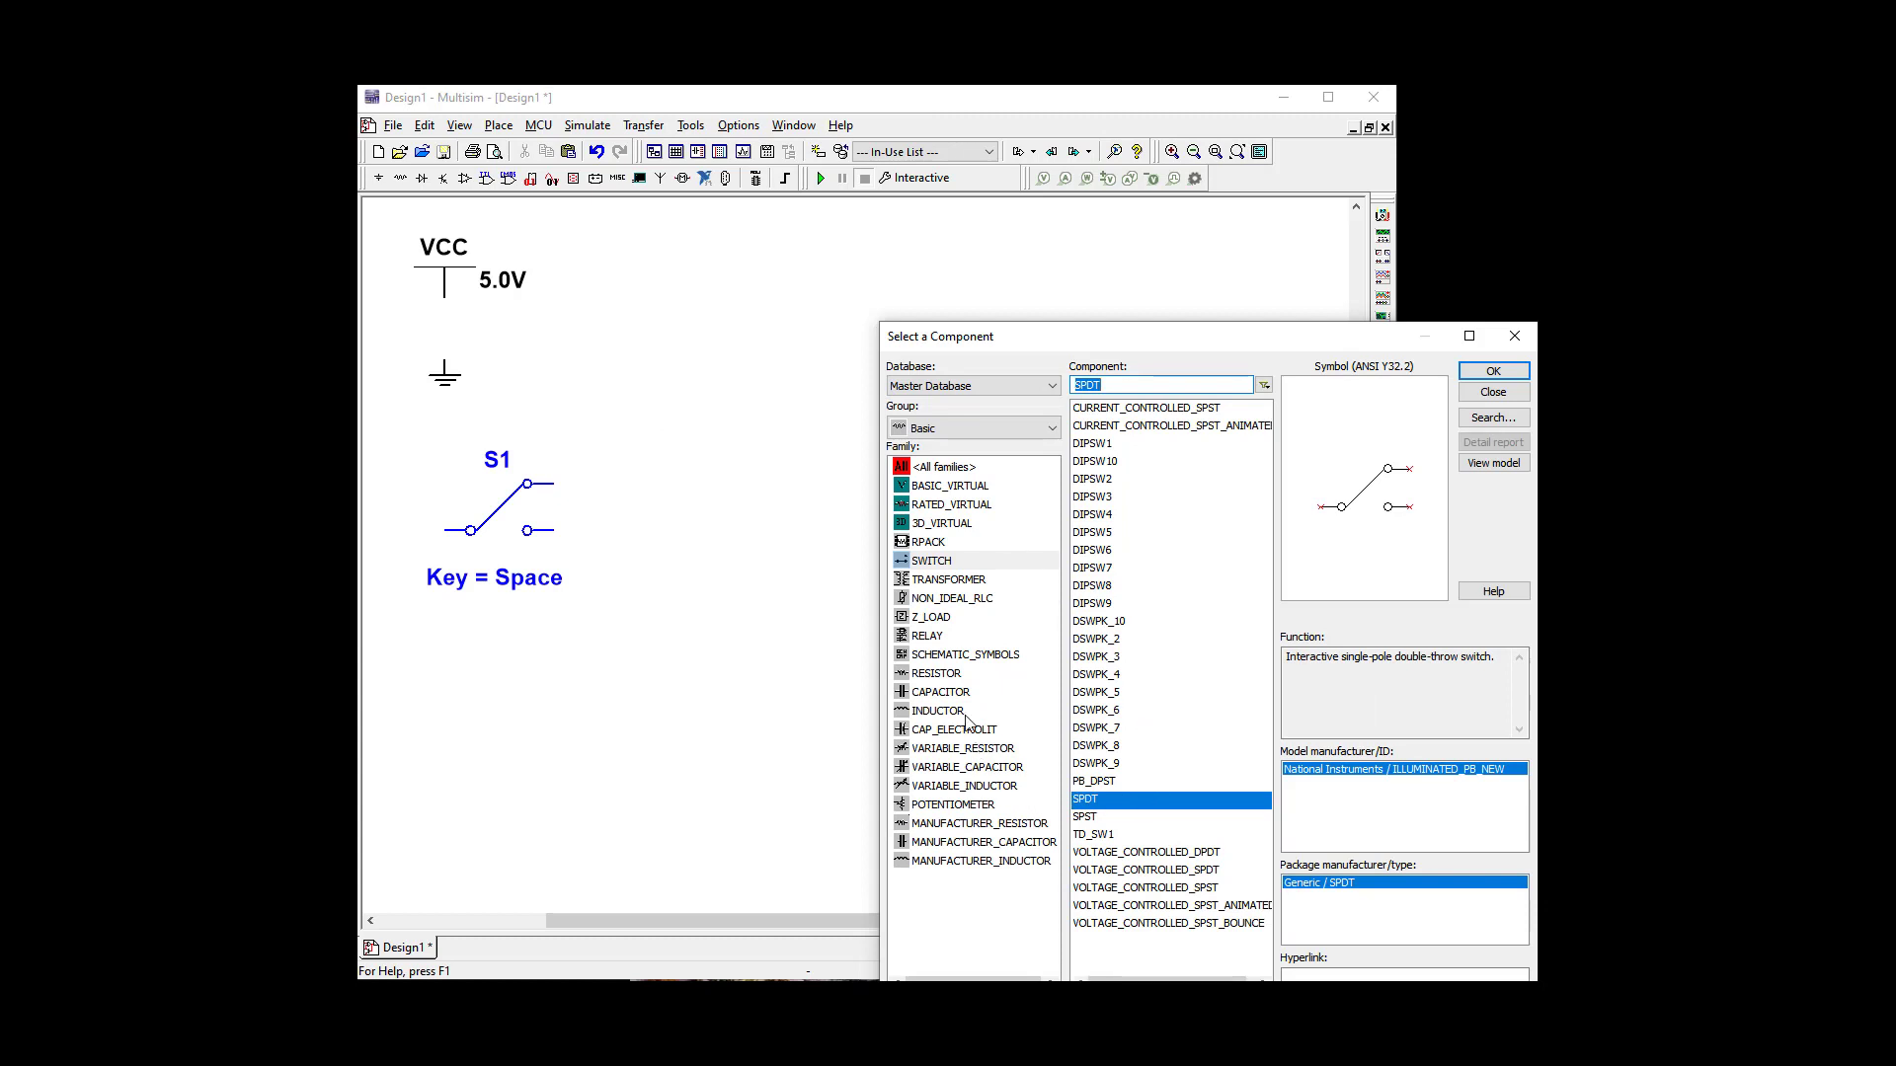
click(938, 675)
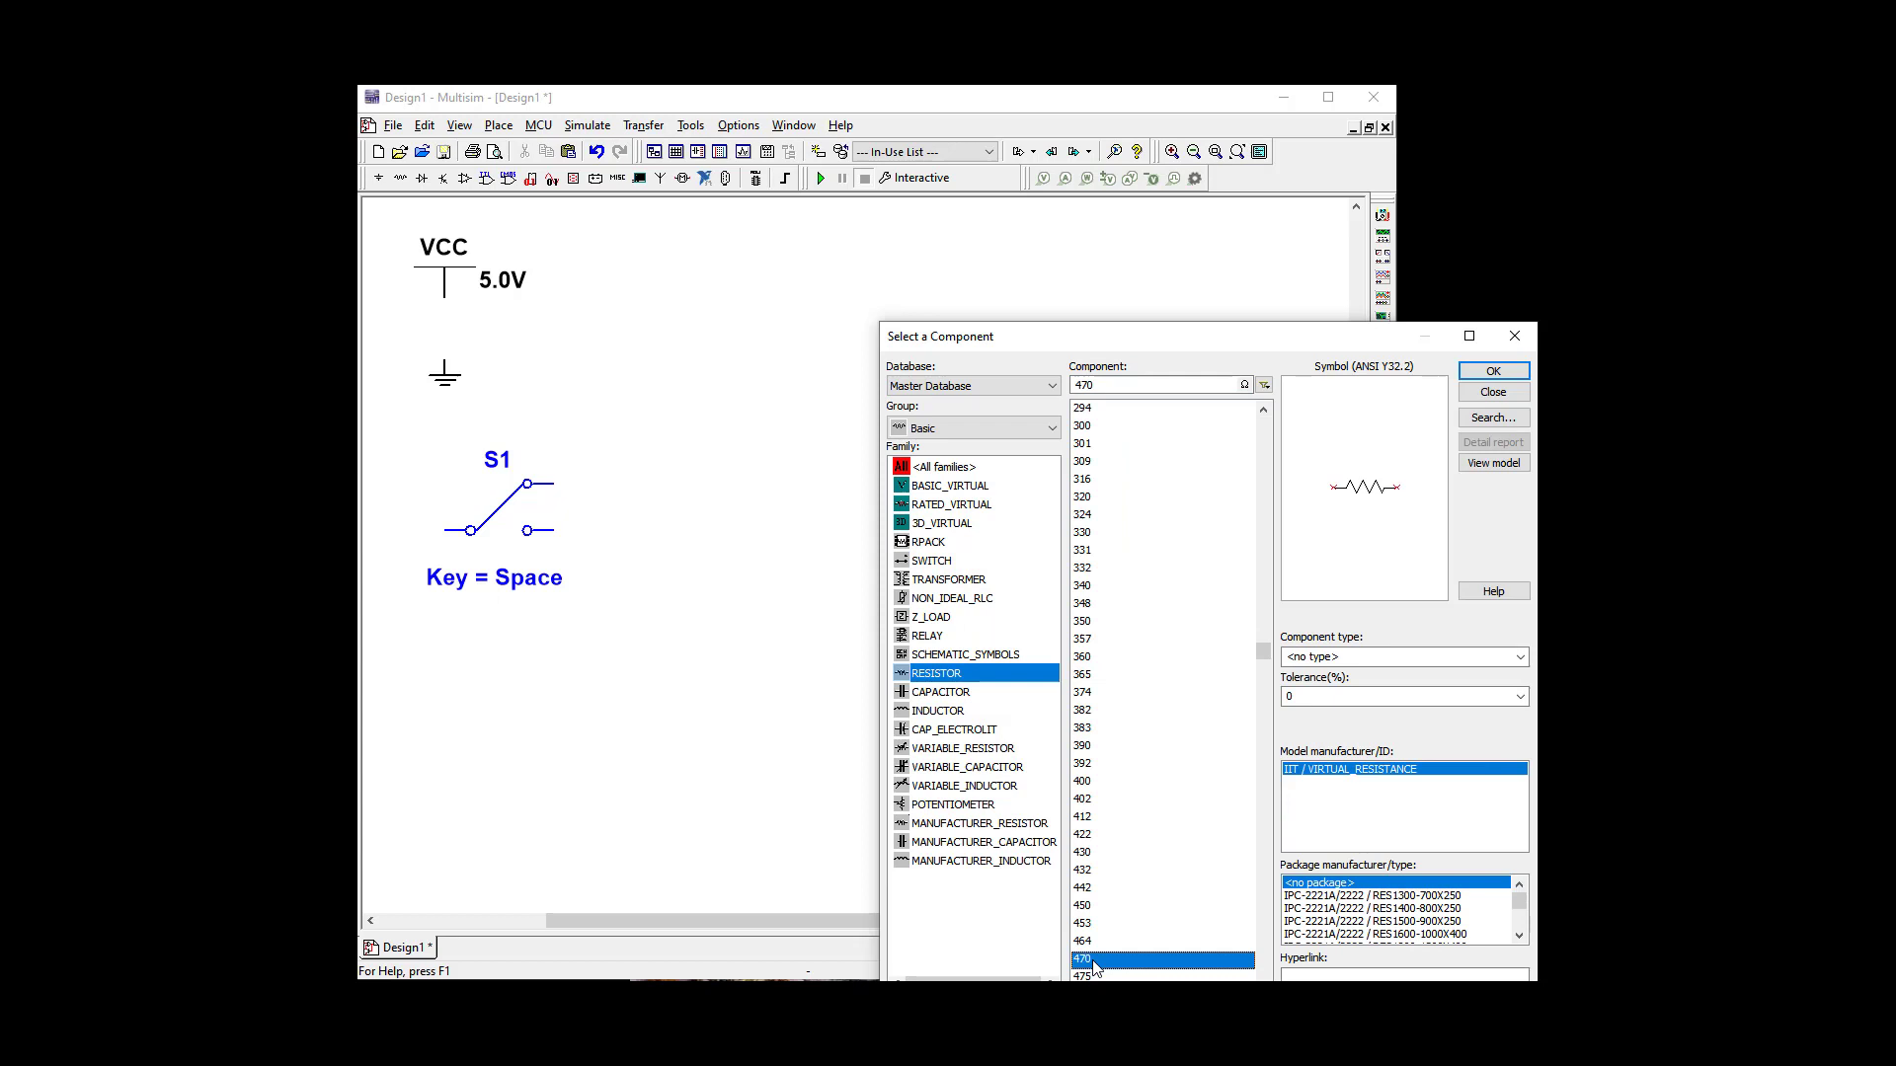
click(1493, 374)
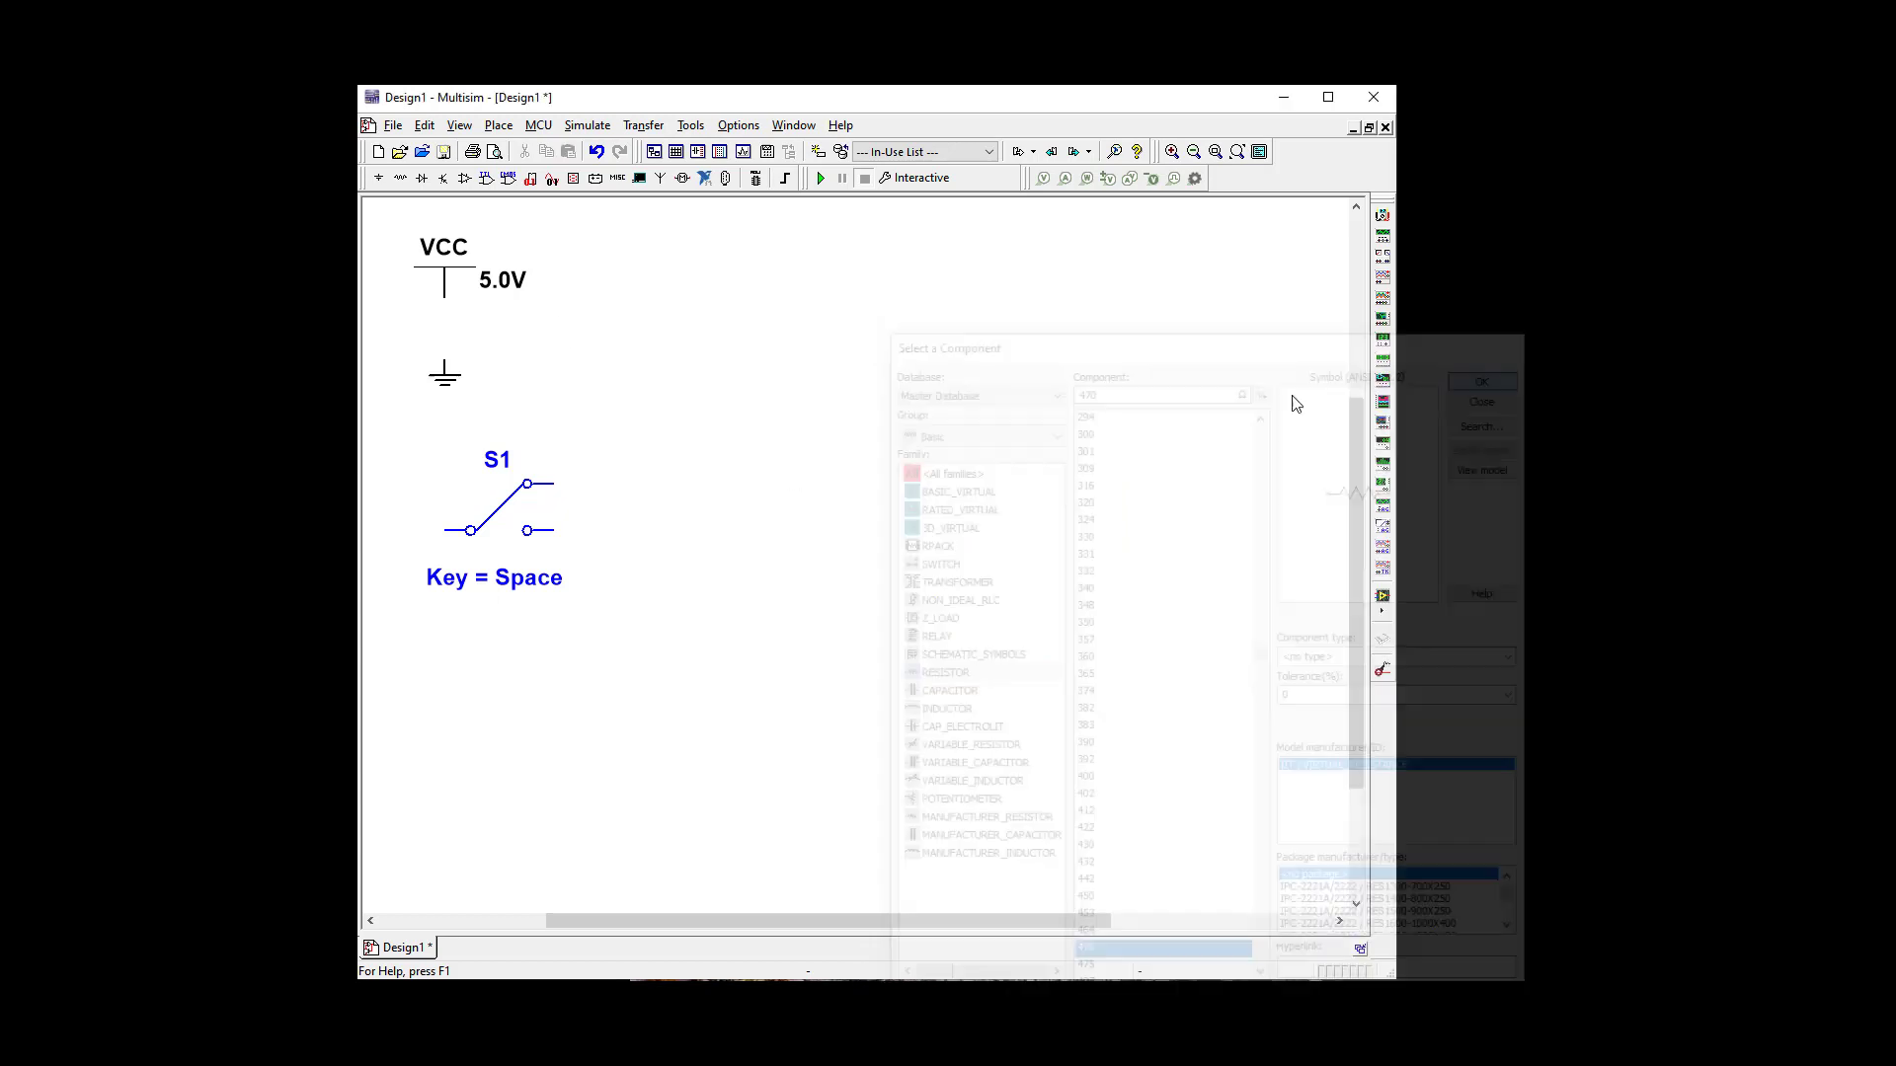
click(654, 344)
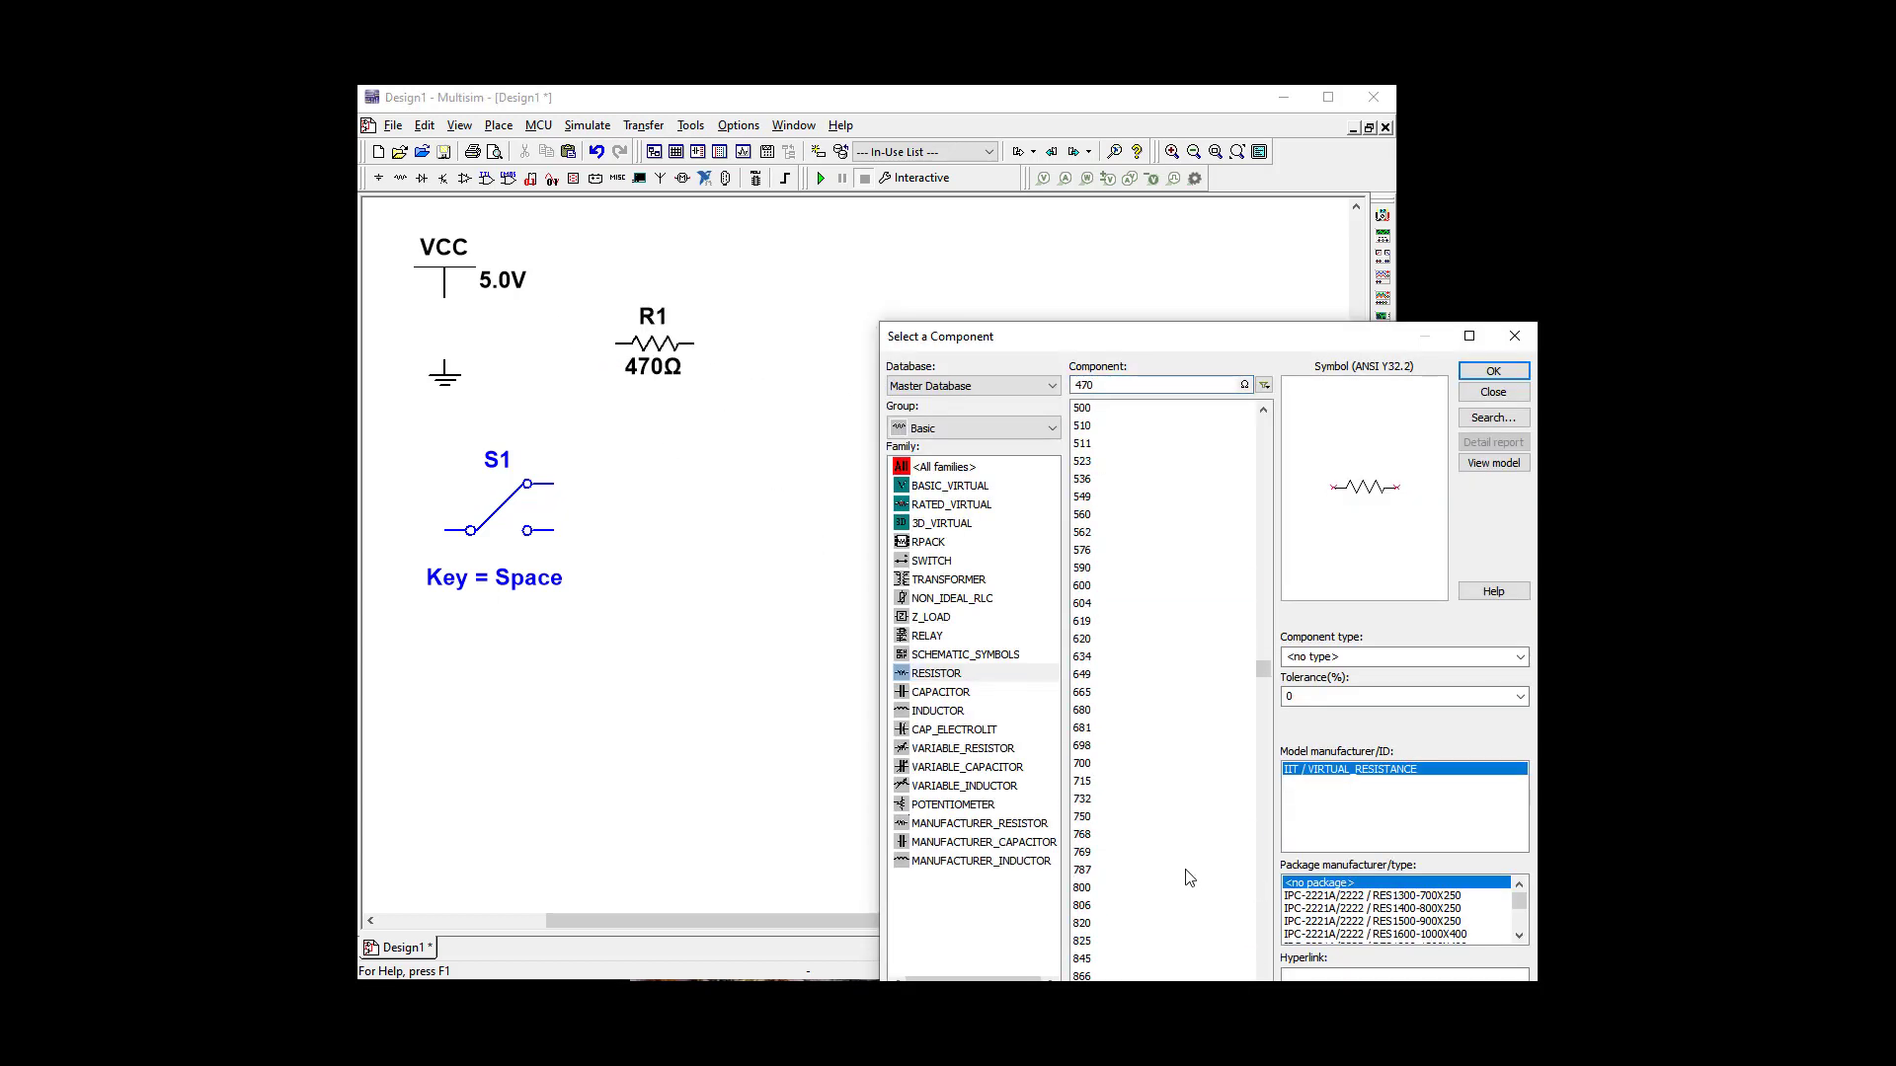
Step: Add a 1kΩ resistor R2 just below R1 and close the component chooser
scroll(1157, 886, down, 5)
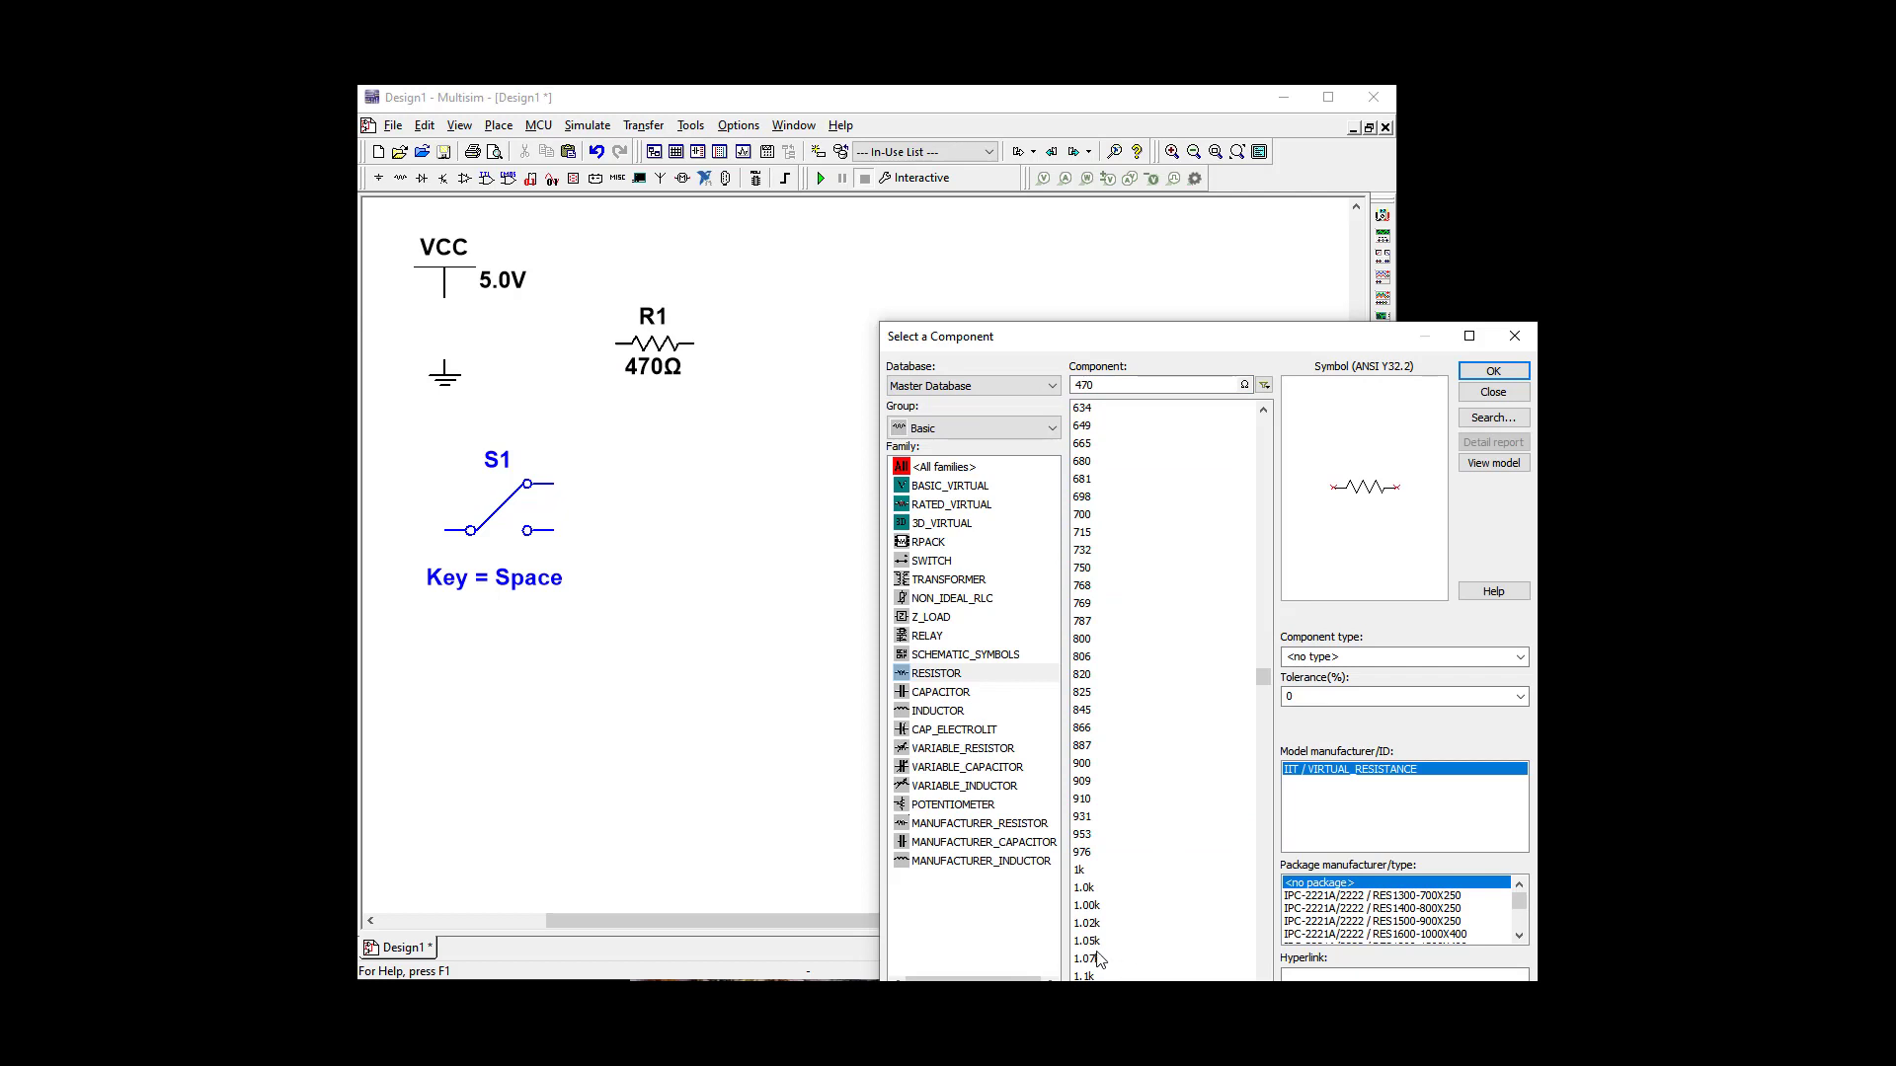
click(1096, 871)
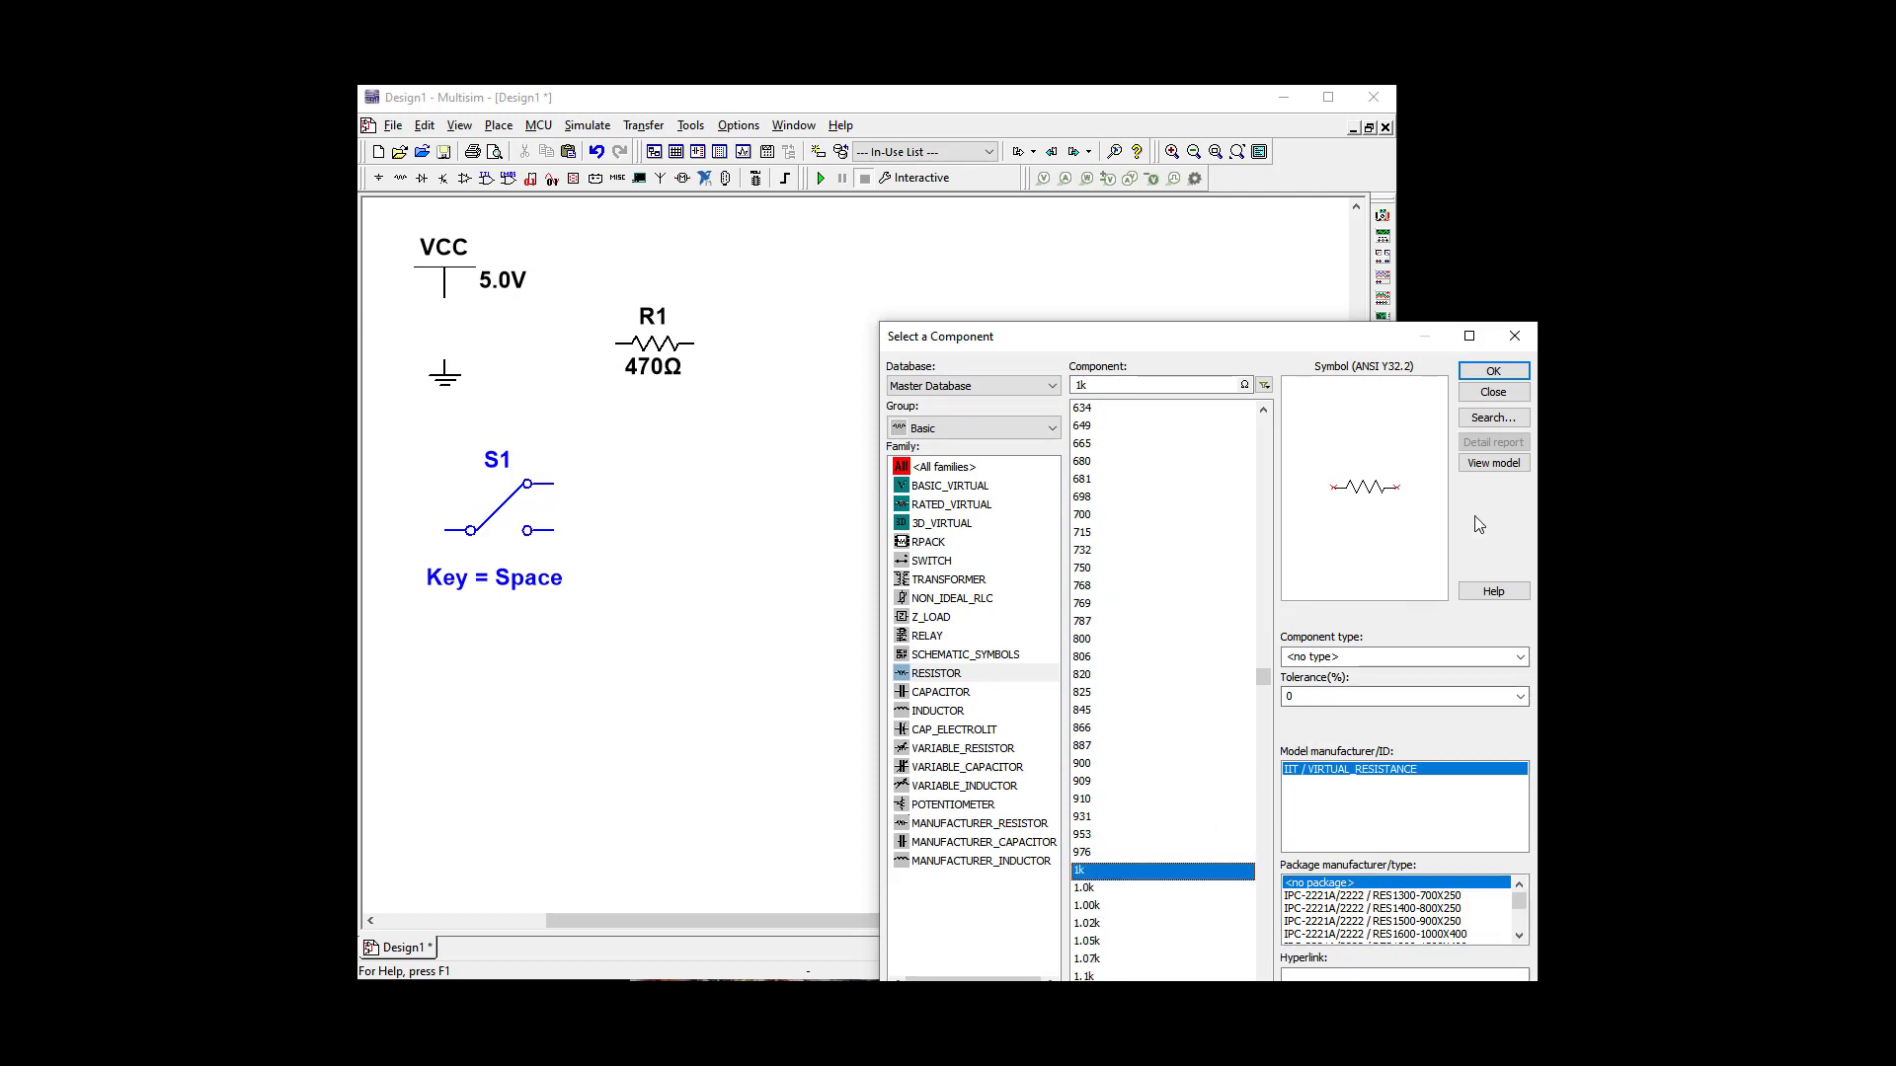
click(1493, 373)
click(686, 437)
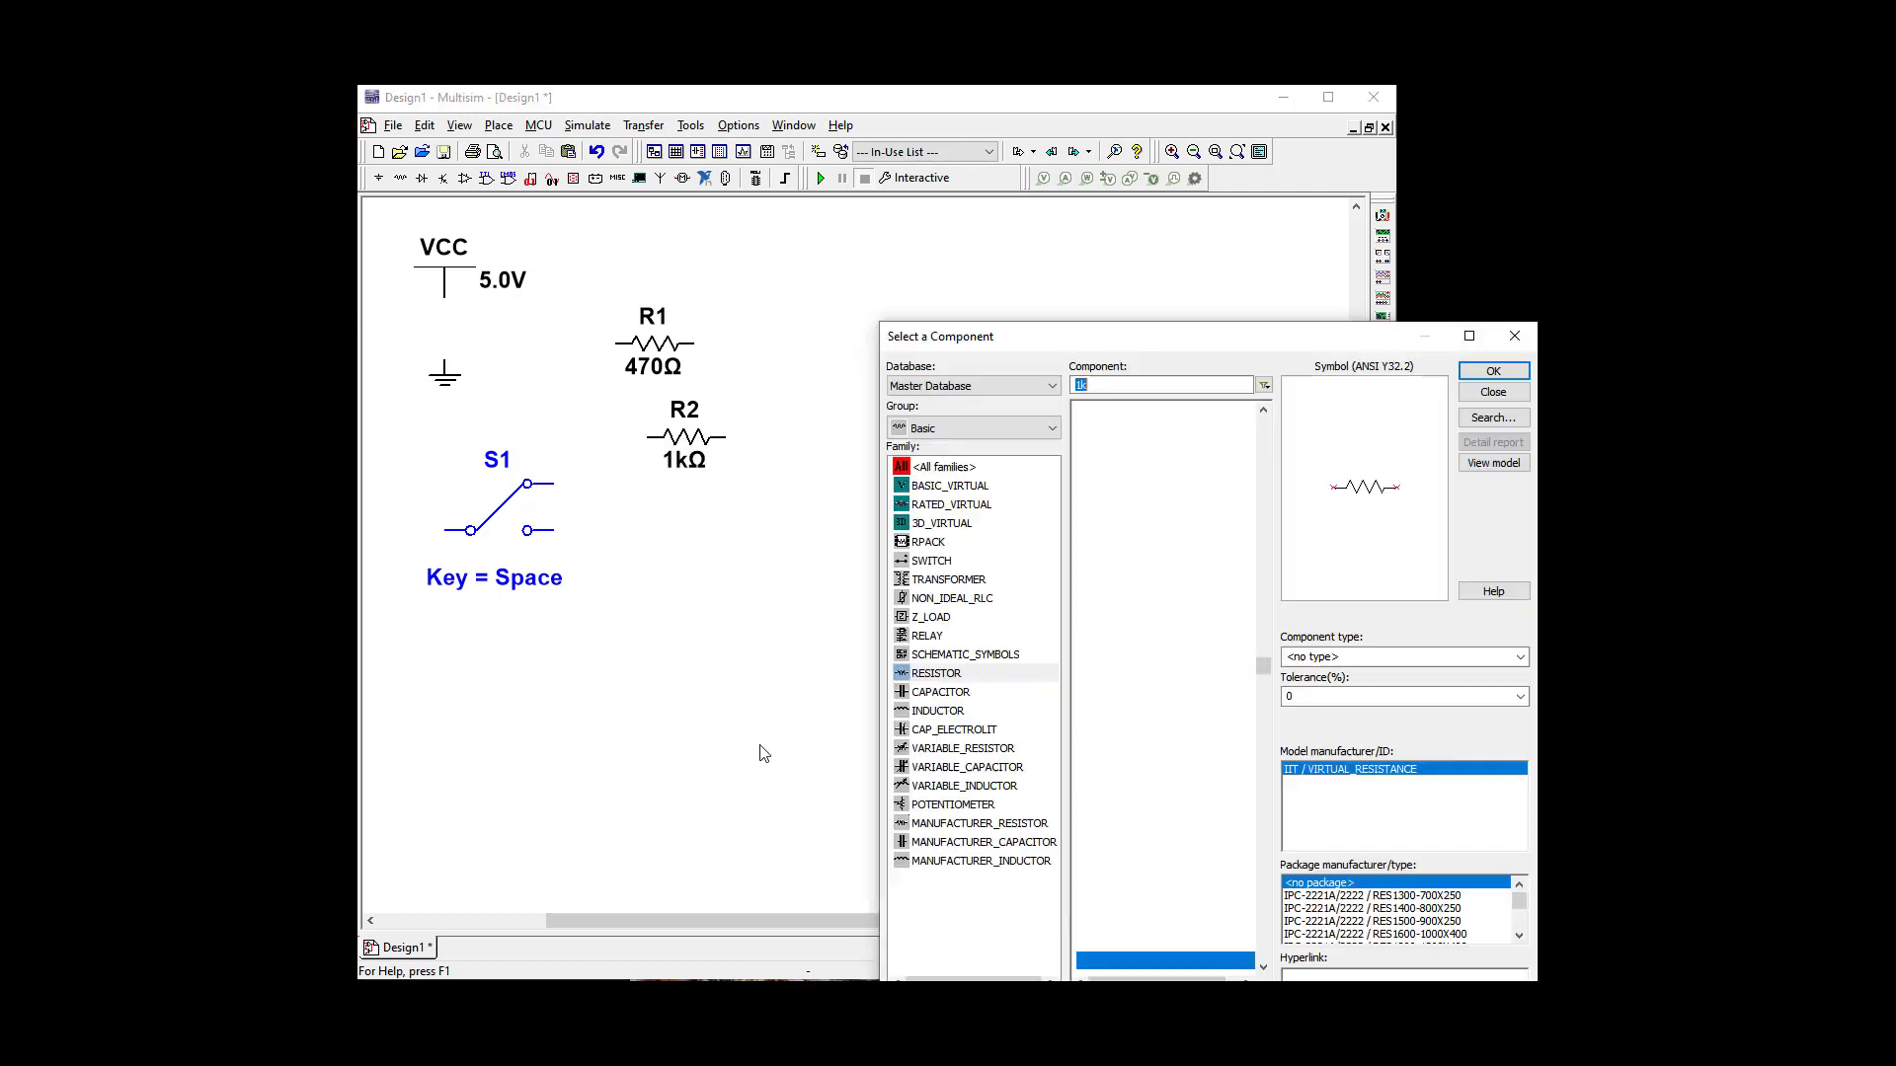
click(1501, 347)
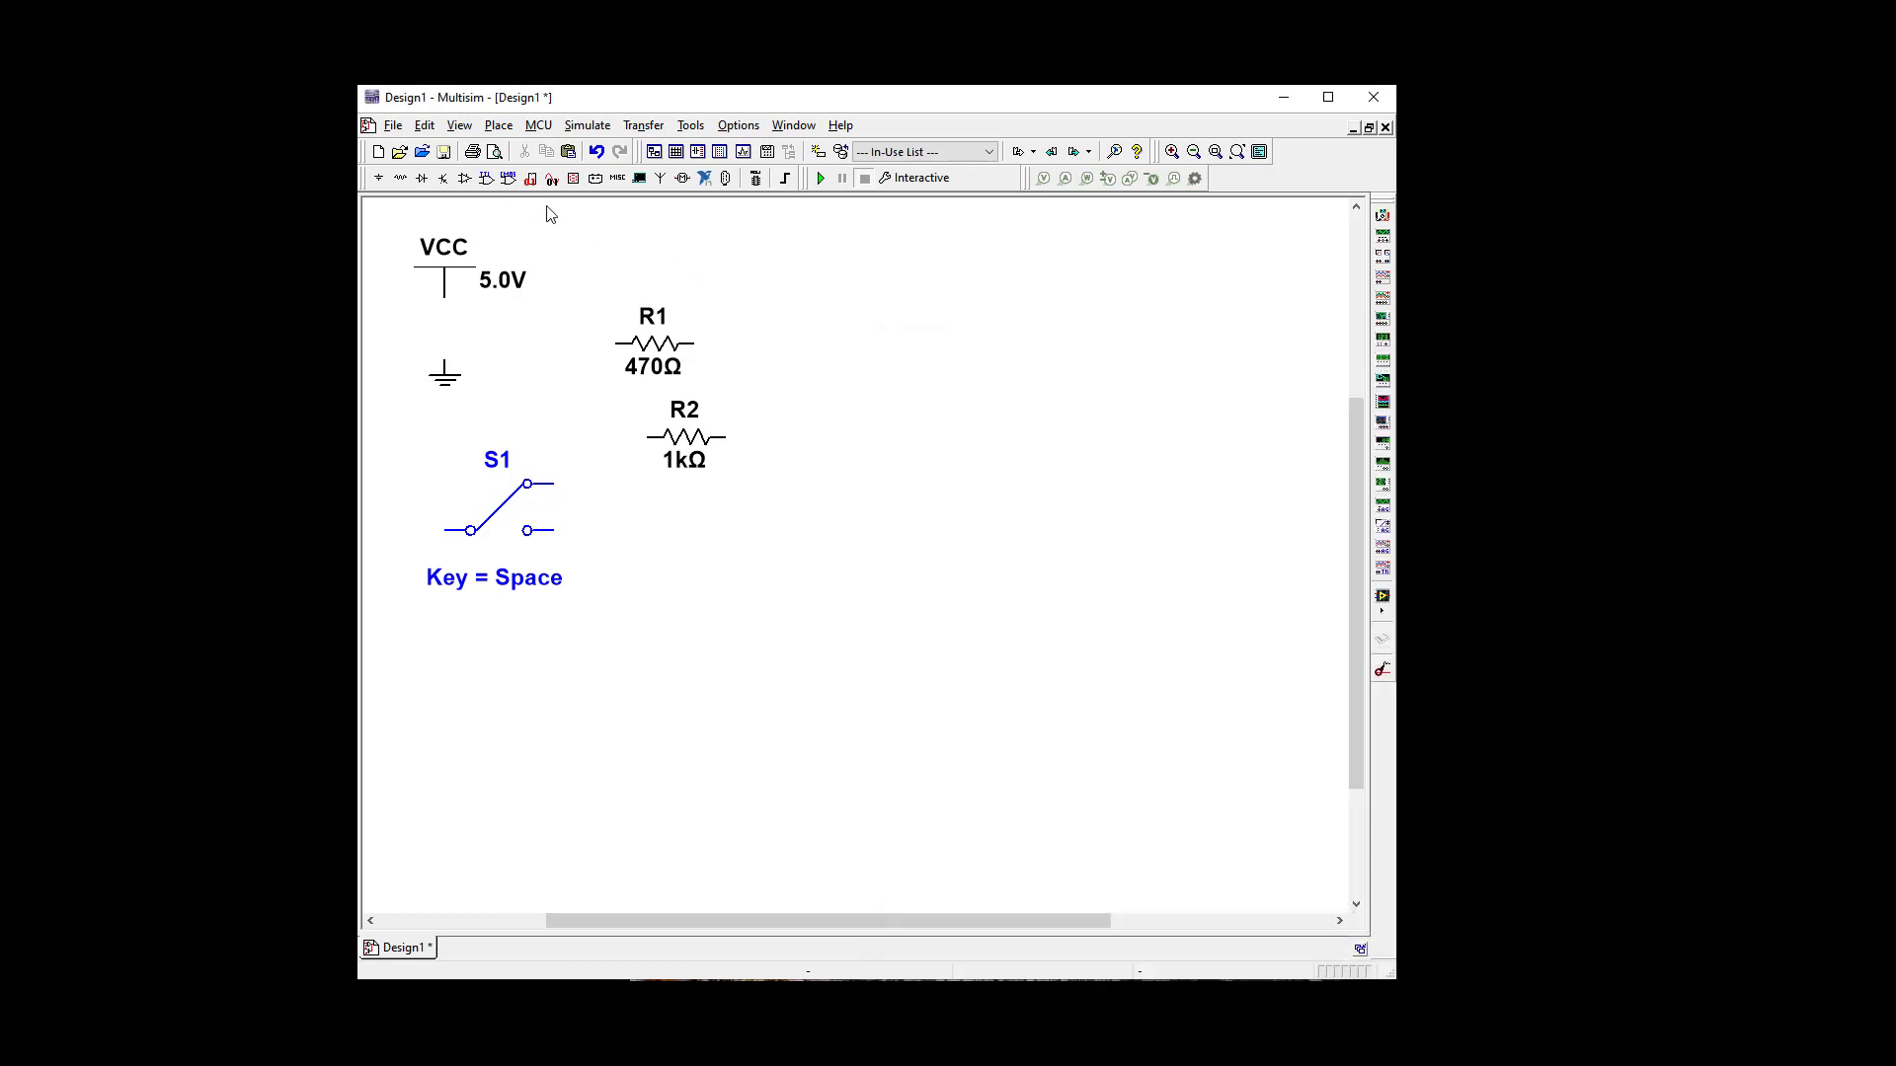
Step: Place section A of the 74LS00N quad NAND chip as gate U1A near the top
click(488, 180)
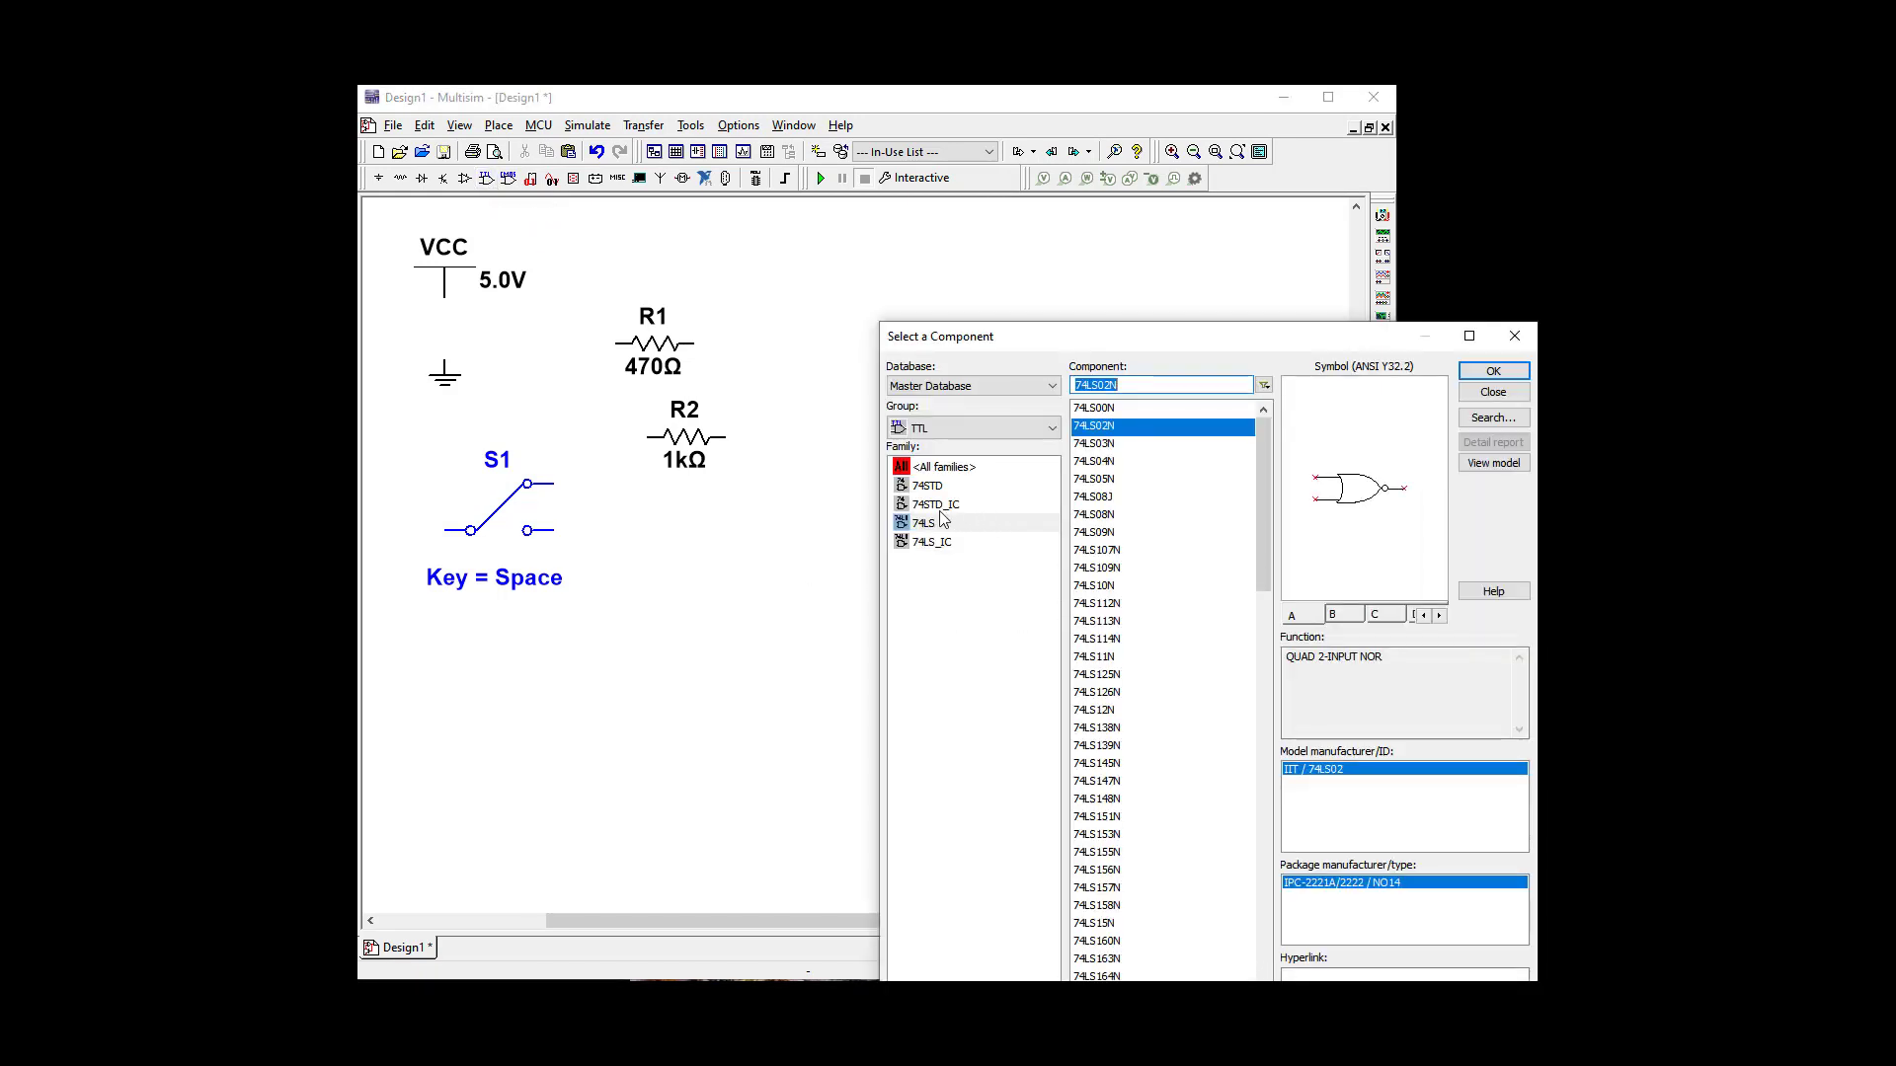
click(941, 521)
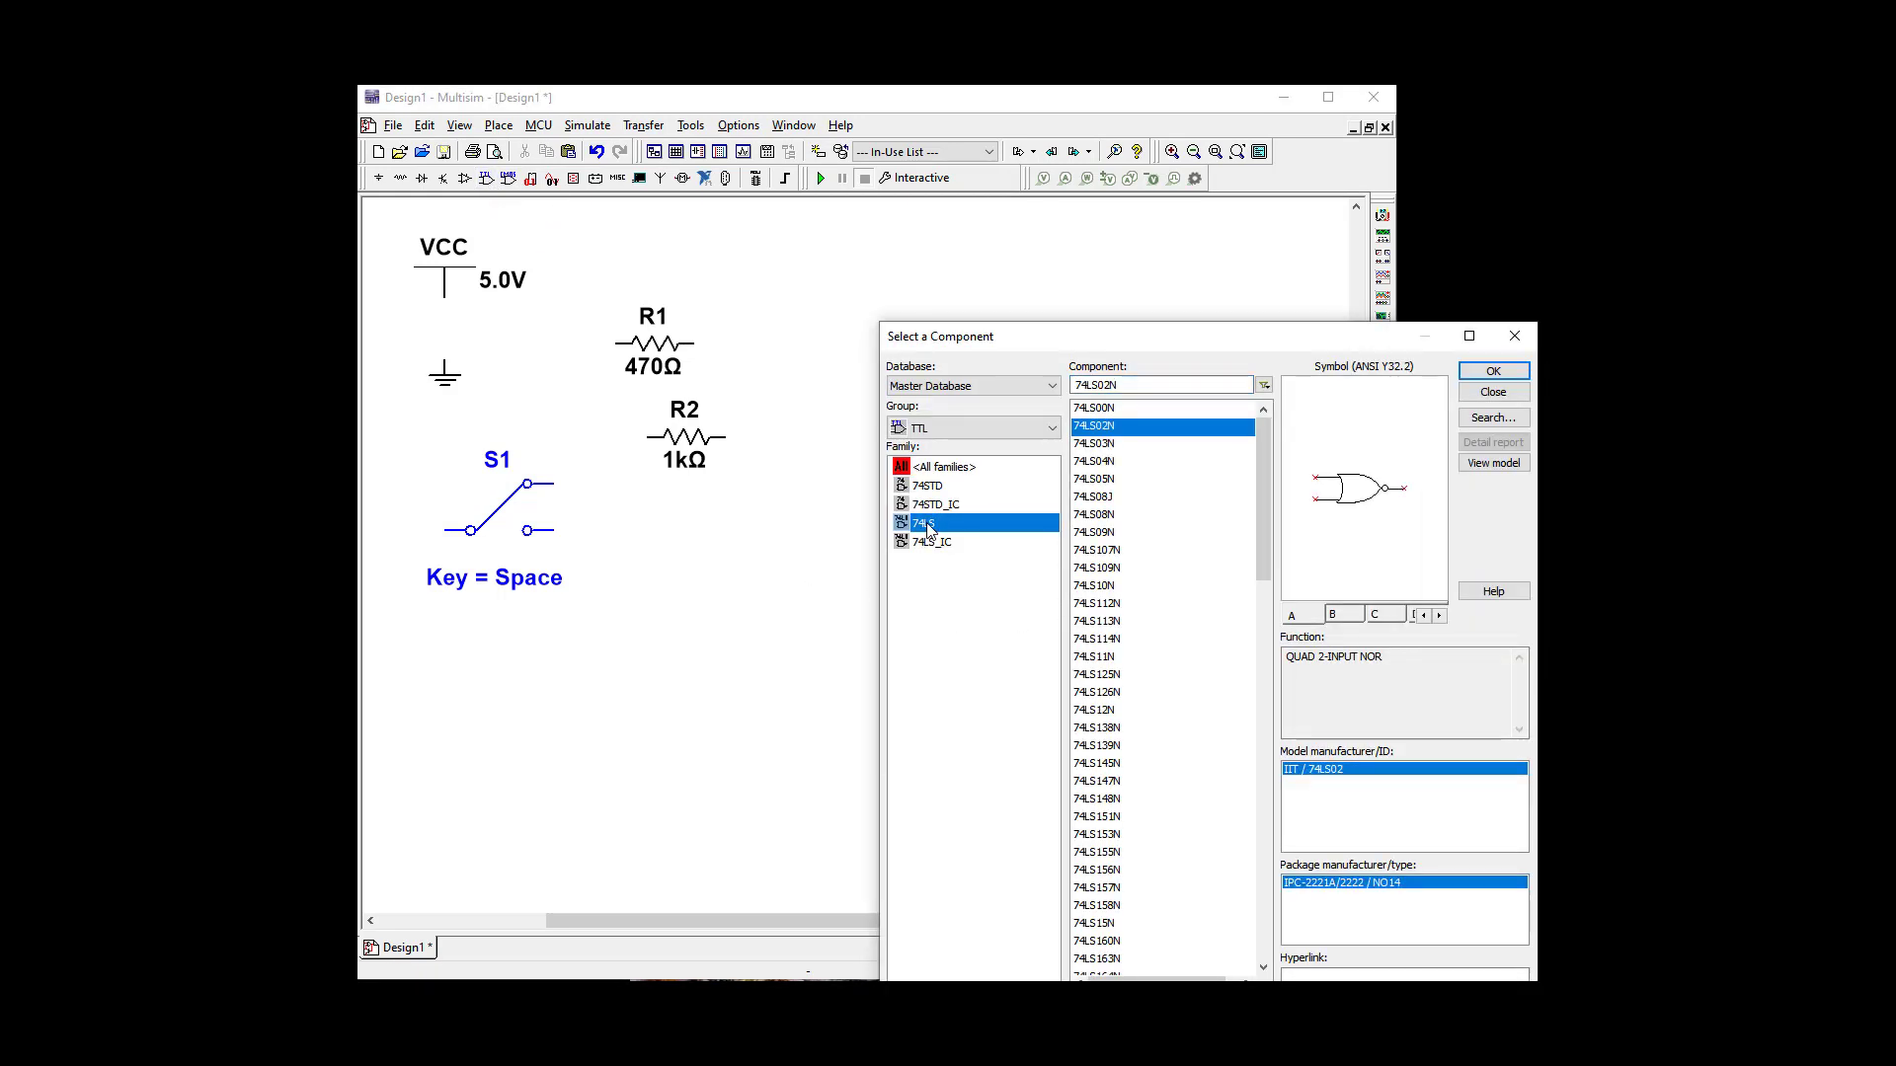
click(1135, 411)
click(1493, 370)
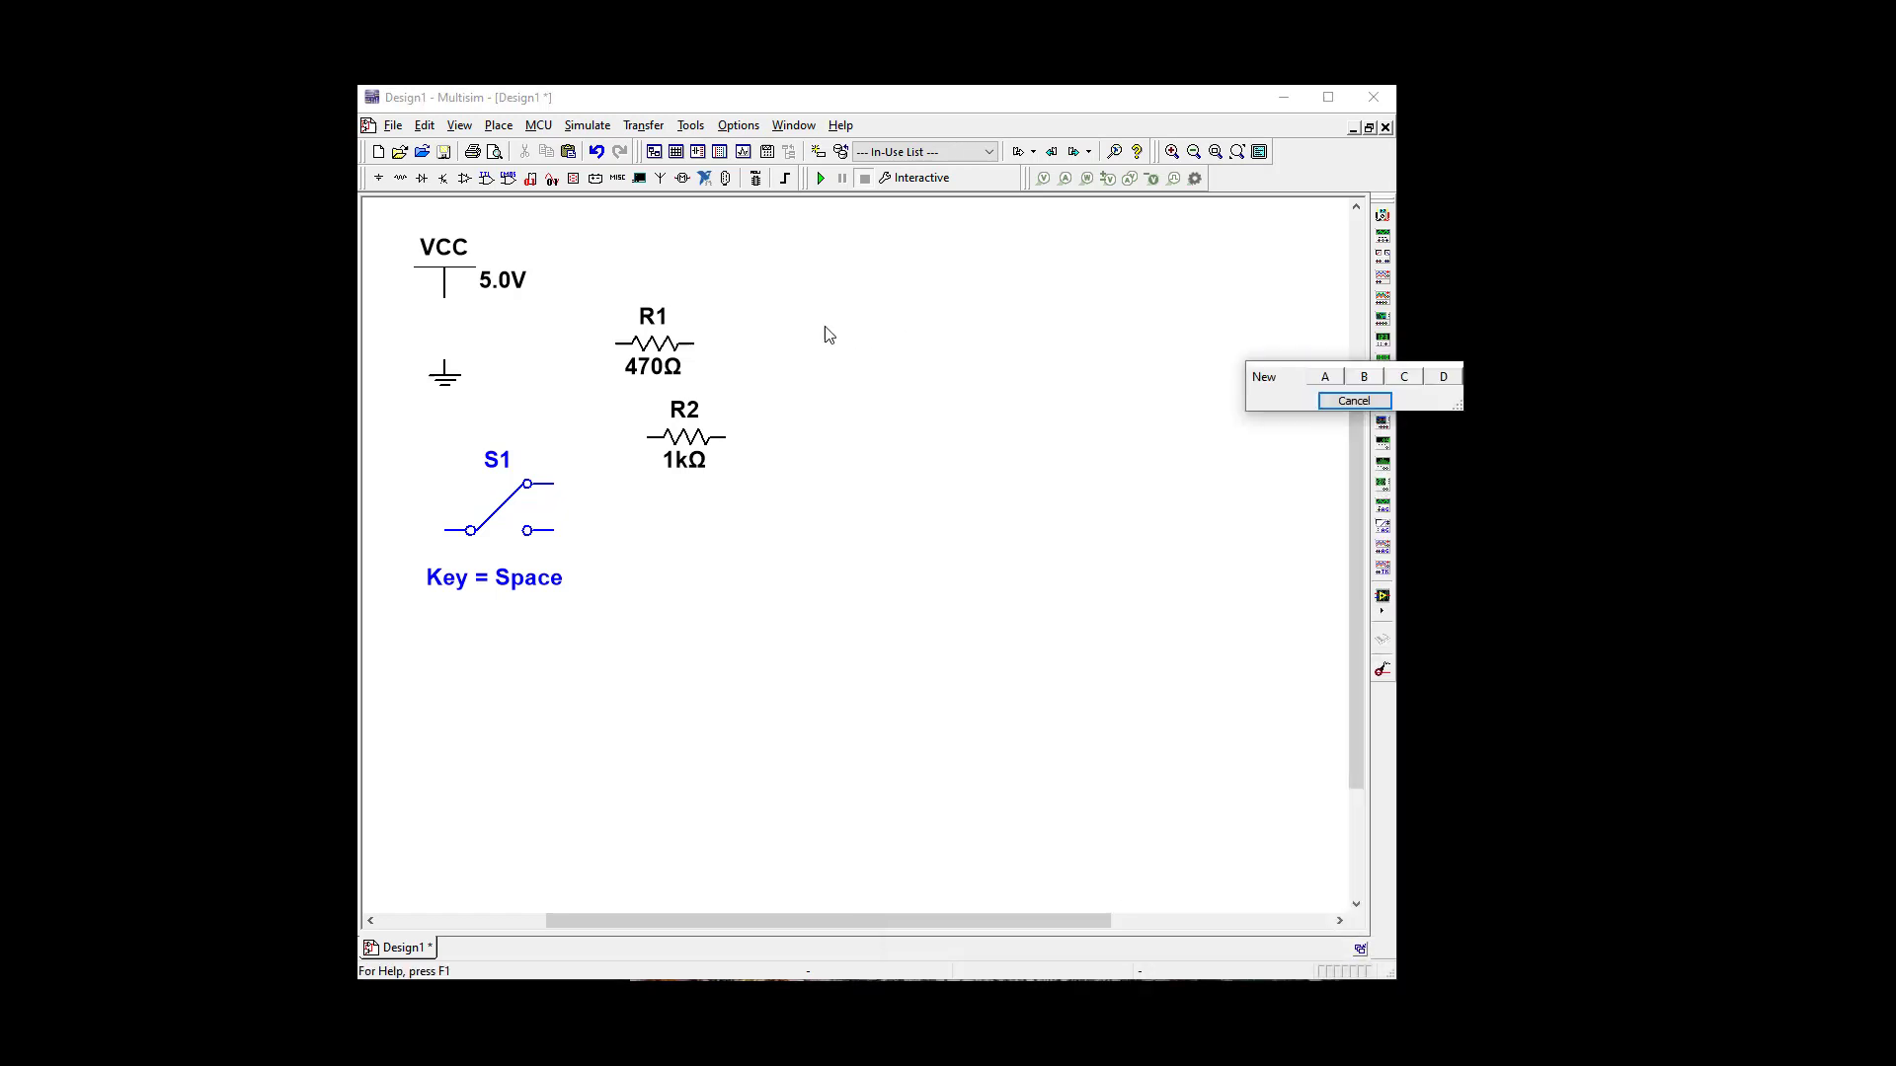
click(1329, 385)
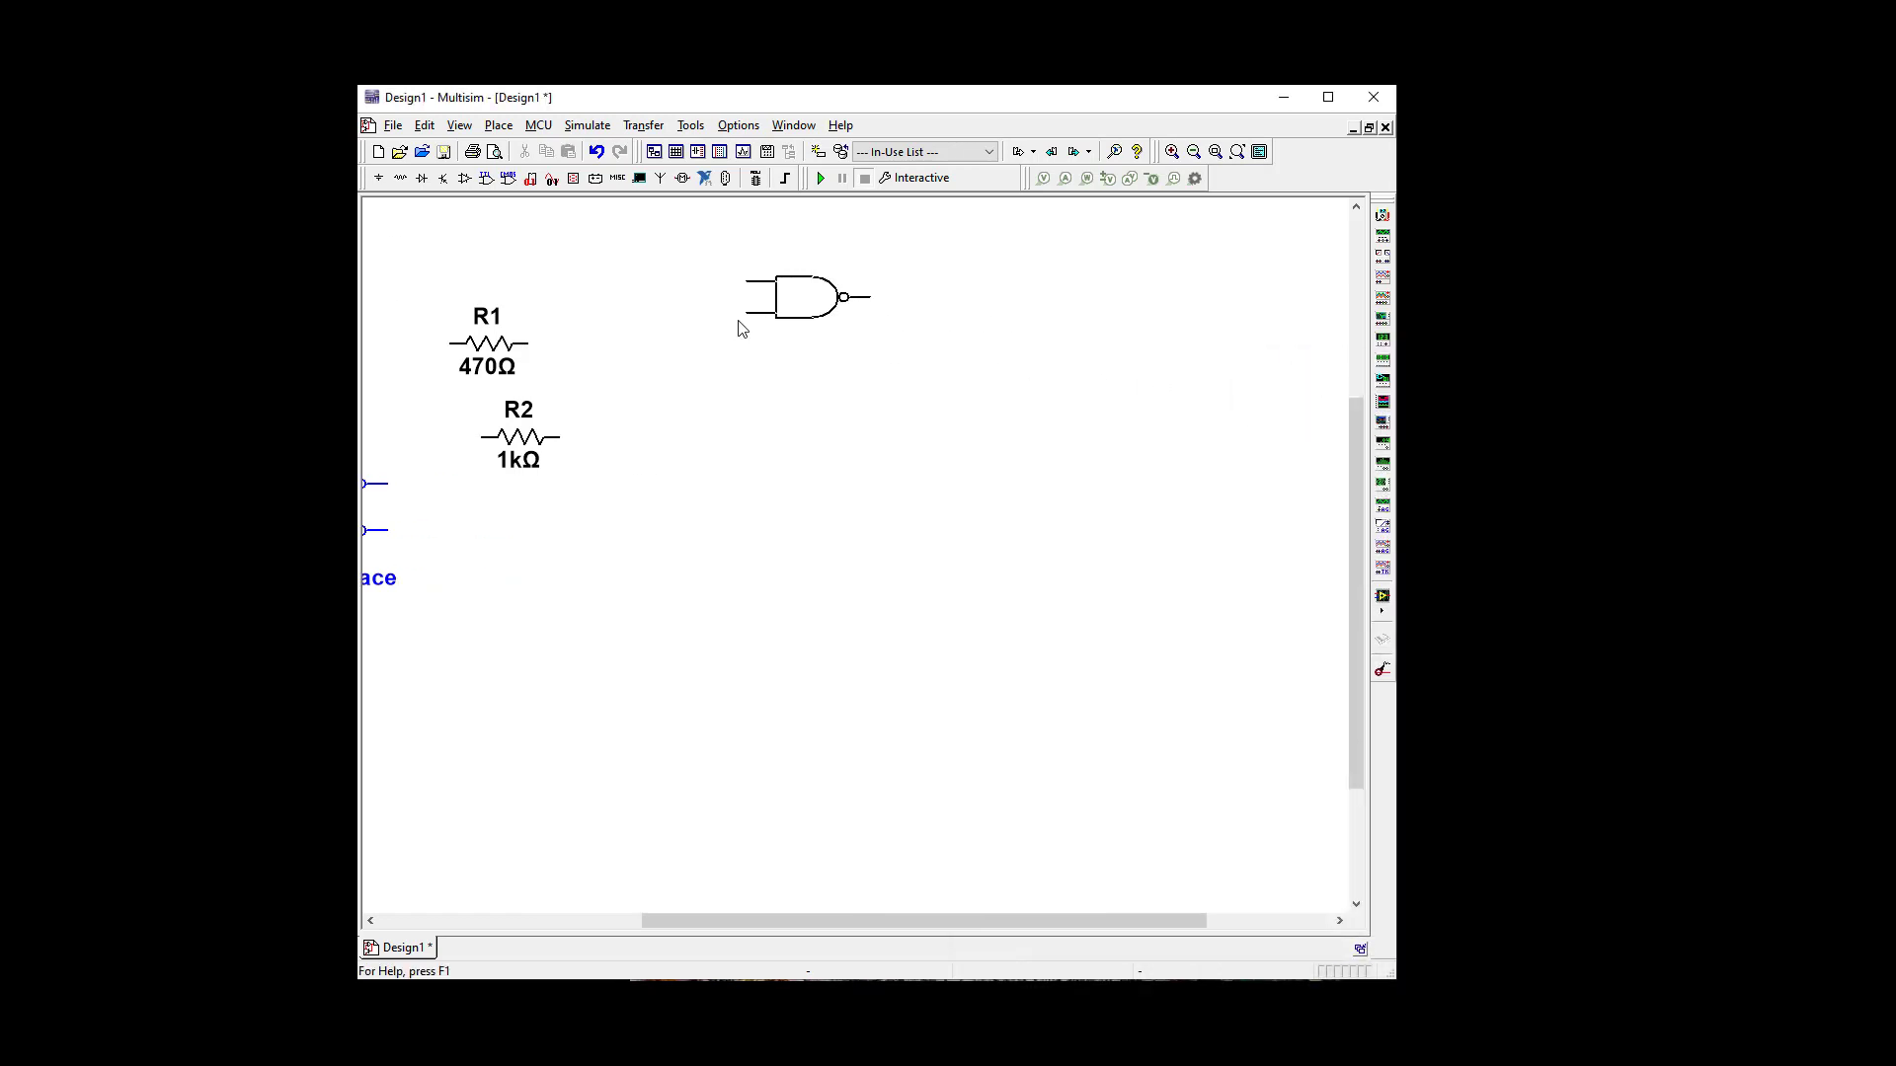
click(693, 324)
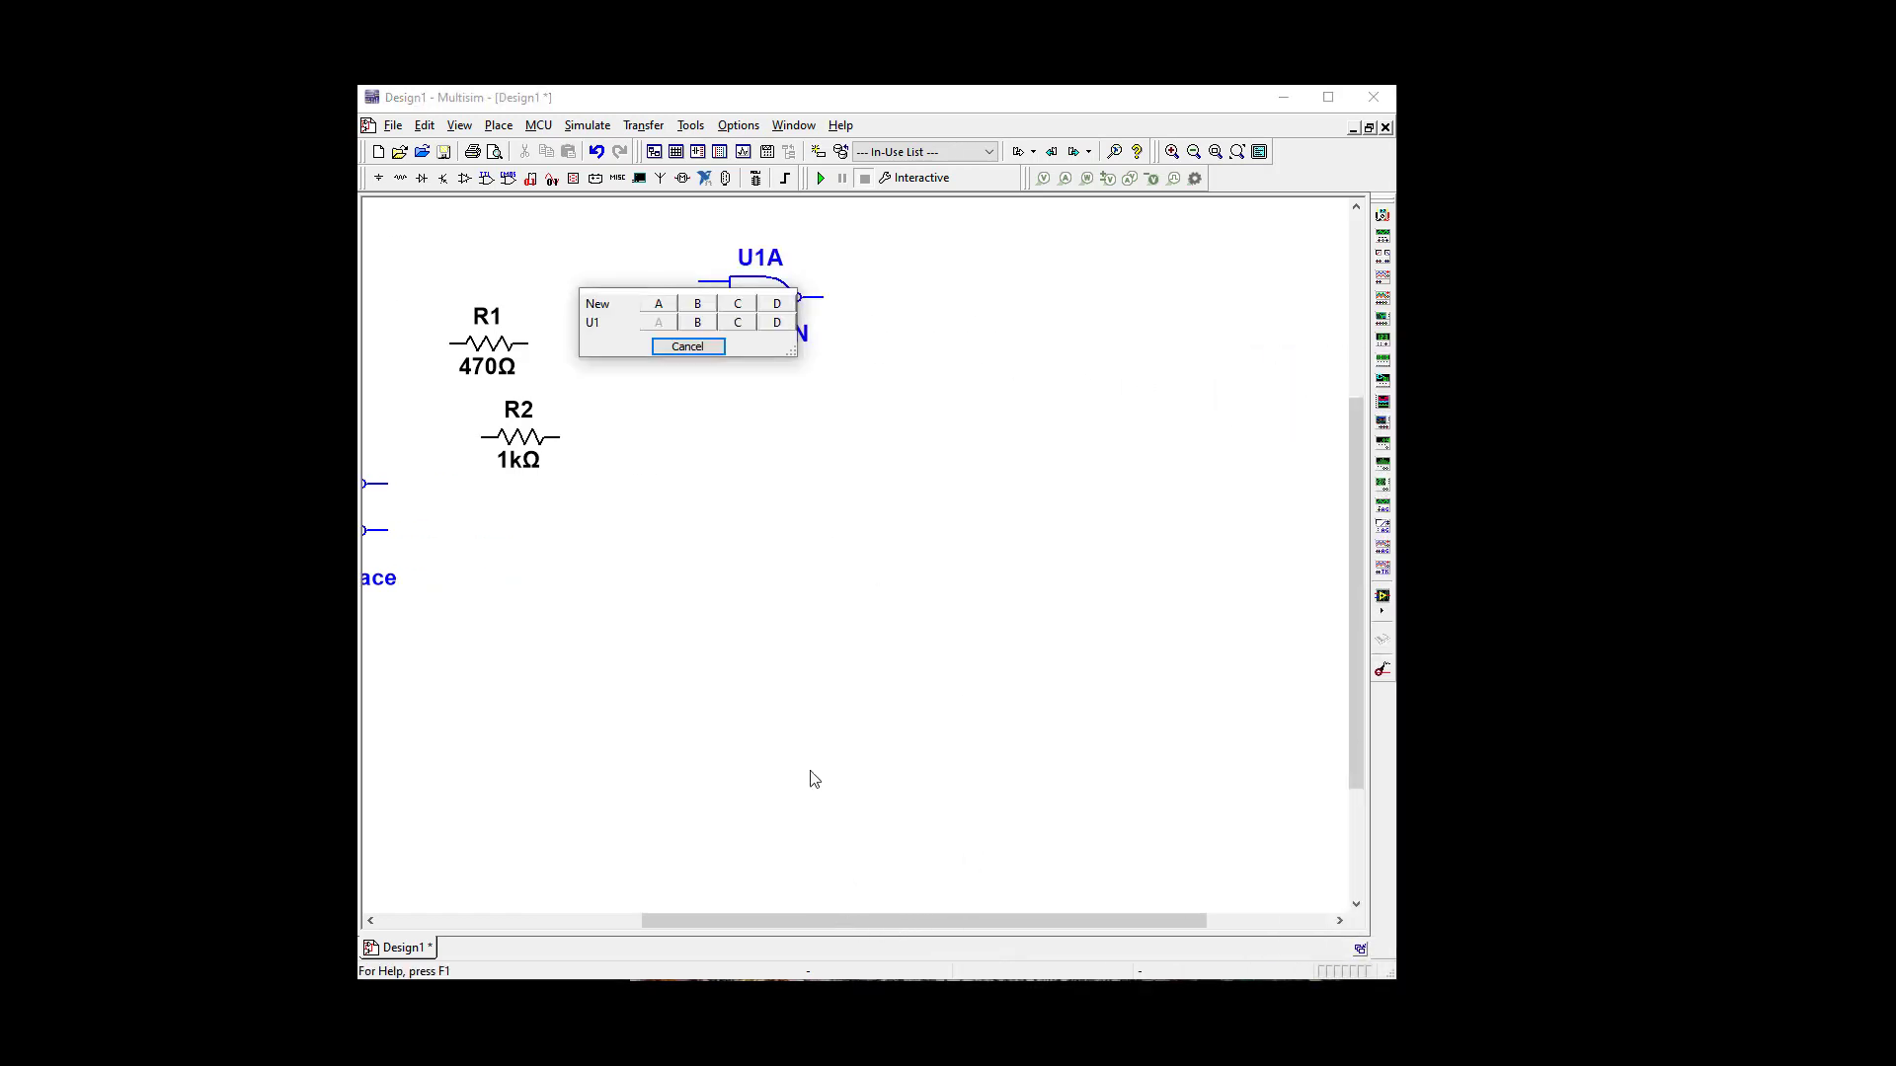
click(685, 347)
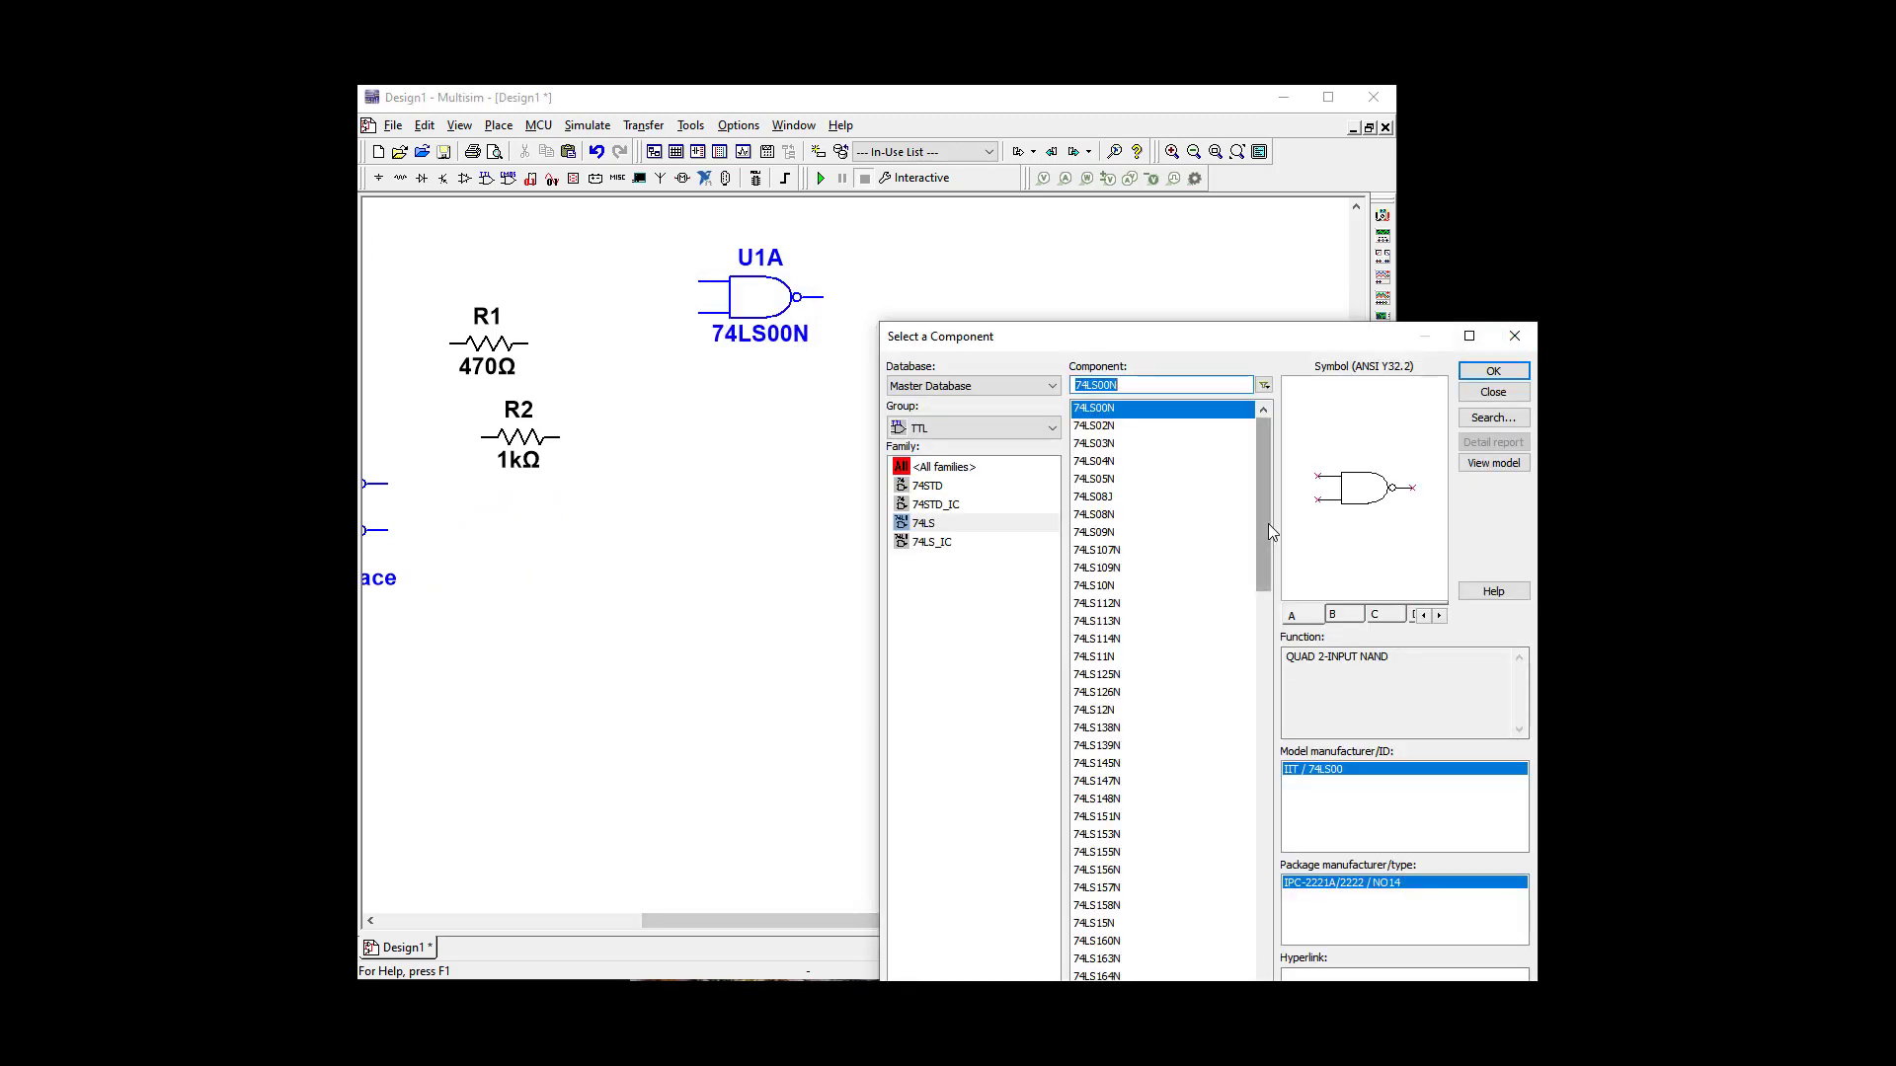
Step: Scroll the 74LS list and select the 74LS75N latch chip for placement
drag(1262, 537, 1259, 934)
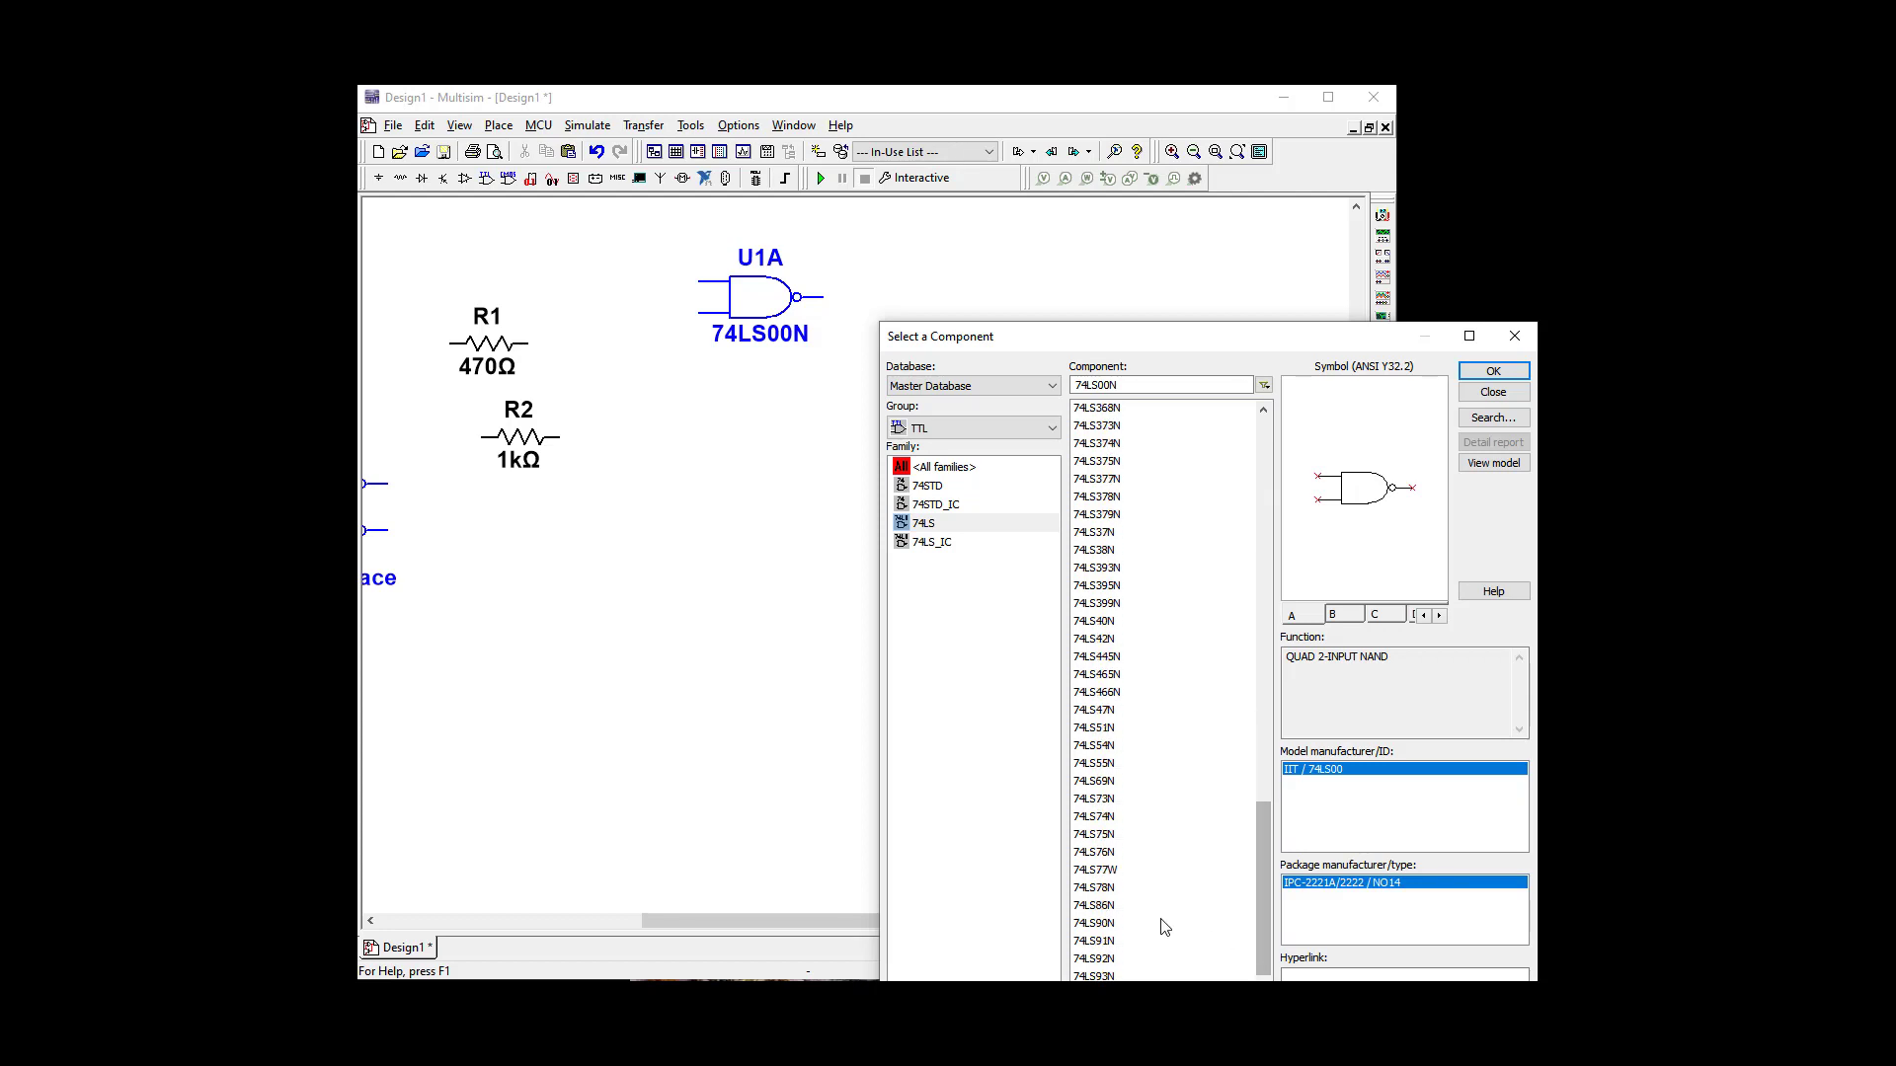
click(1099, 838)
click(1493, 372)
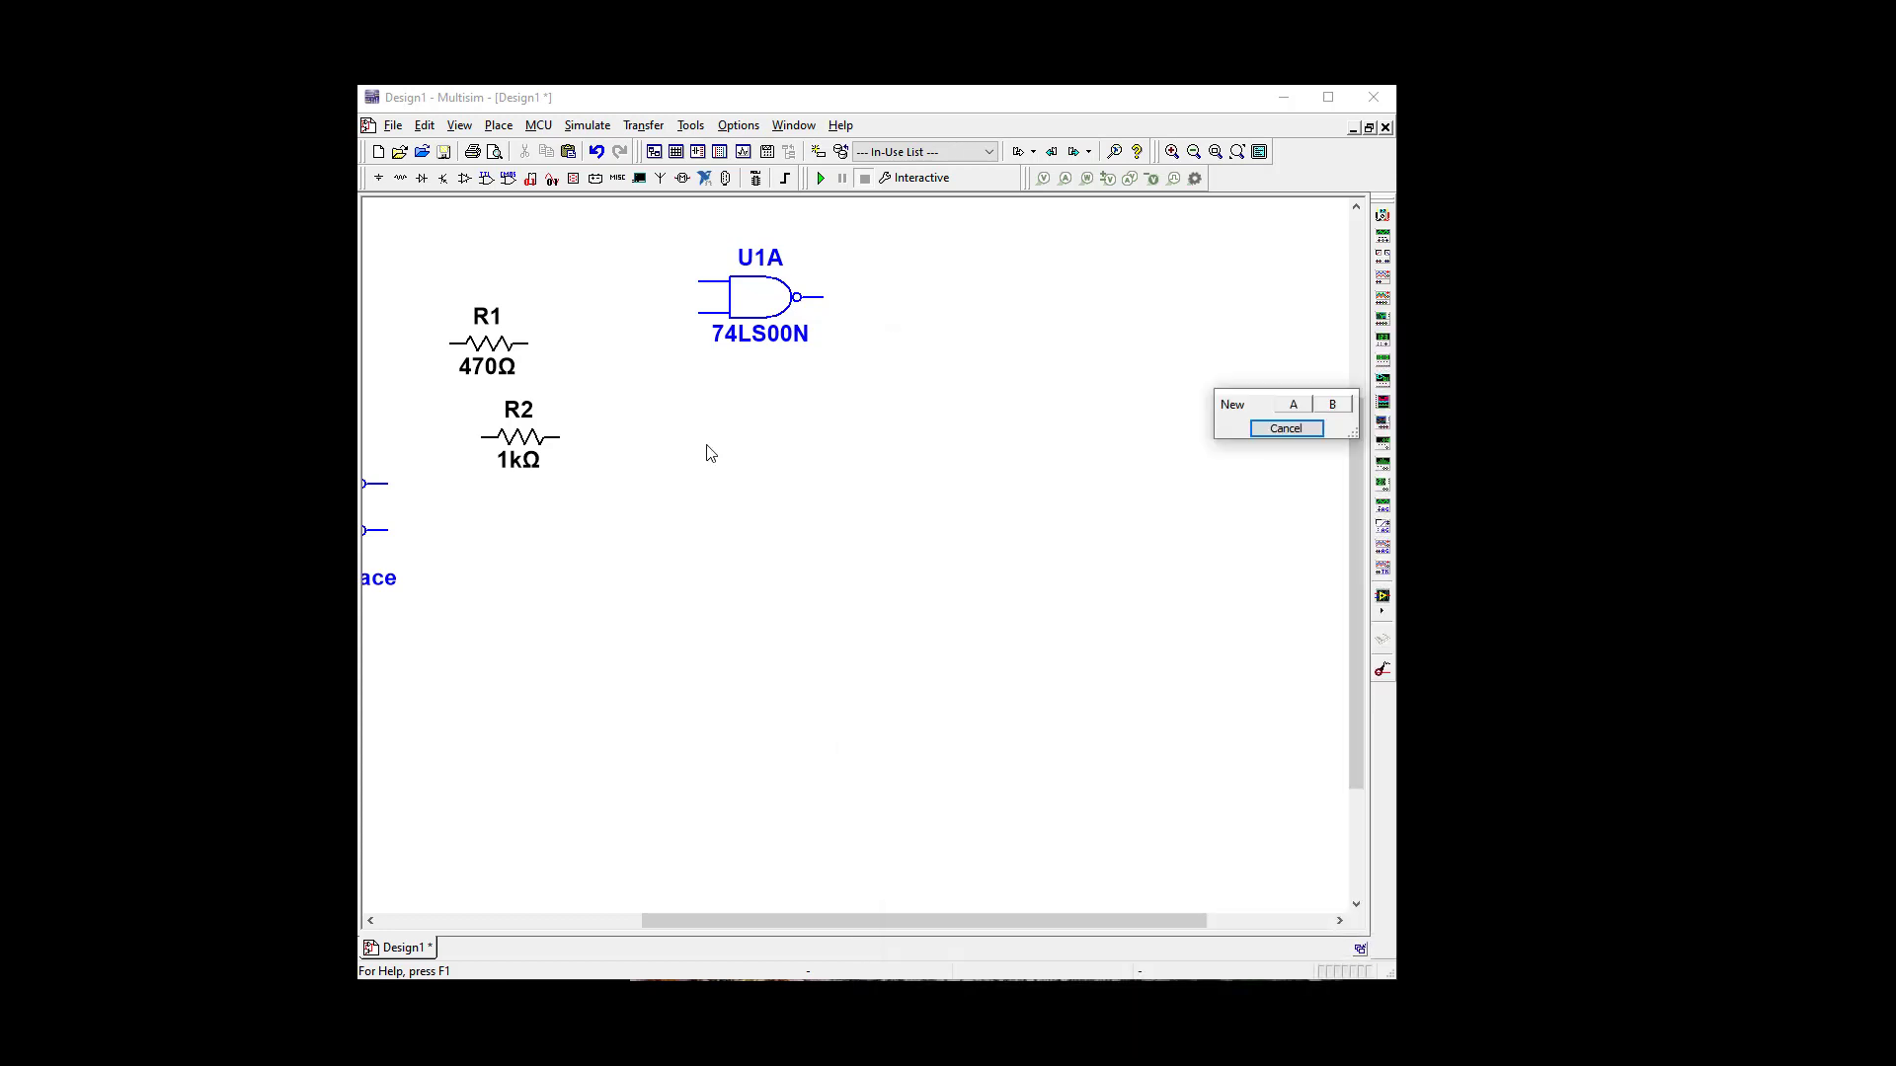
Step: Place latch section U2A of the 74LS75N below the NAND gate
click(1293, 404)
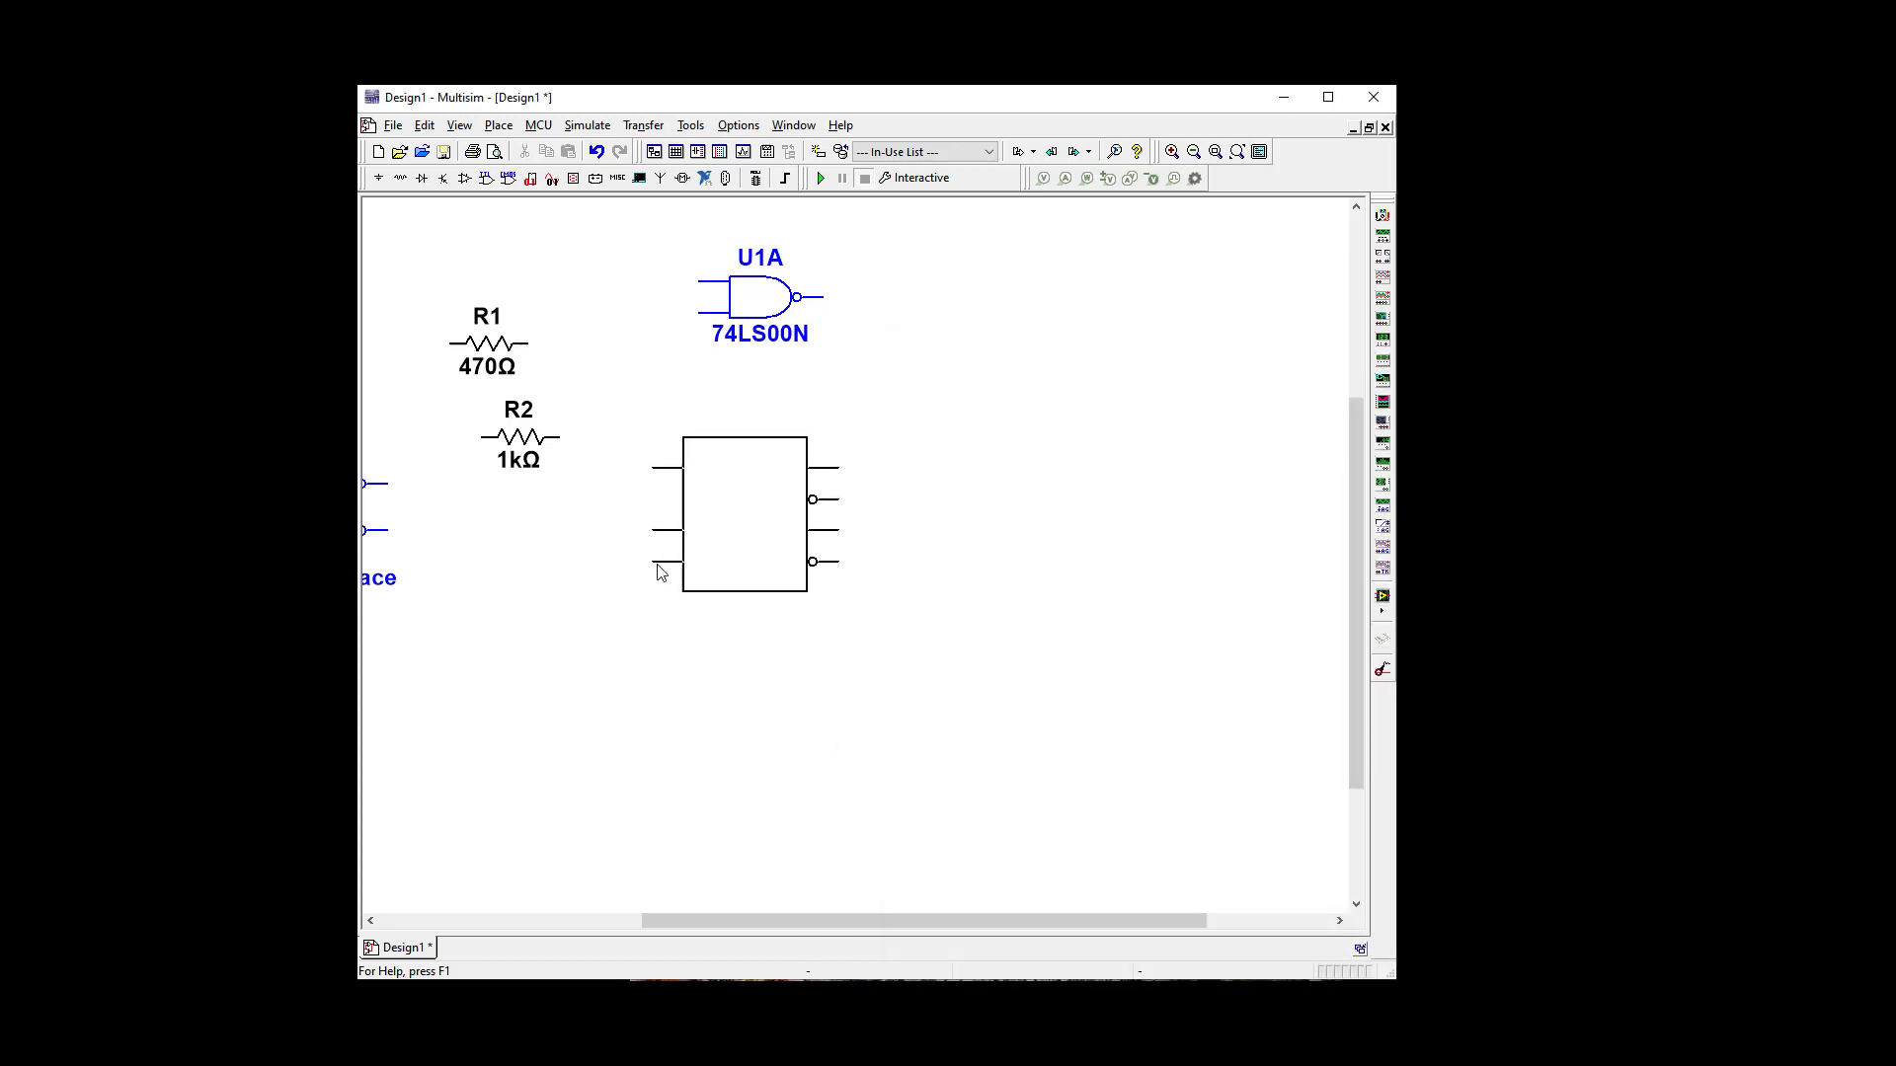
click(660, 573)
click(616, 596)
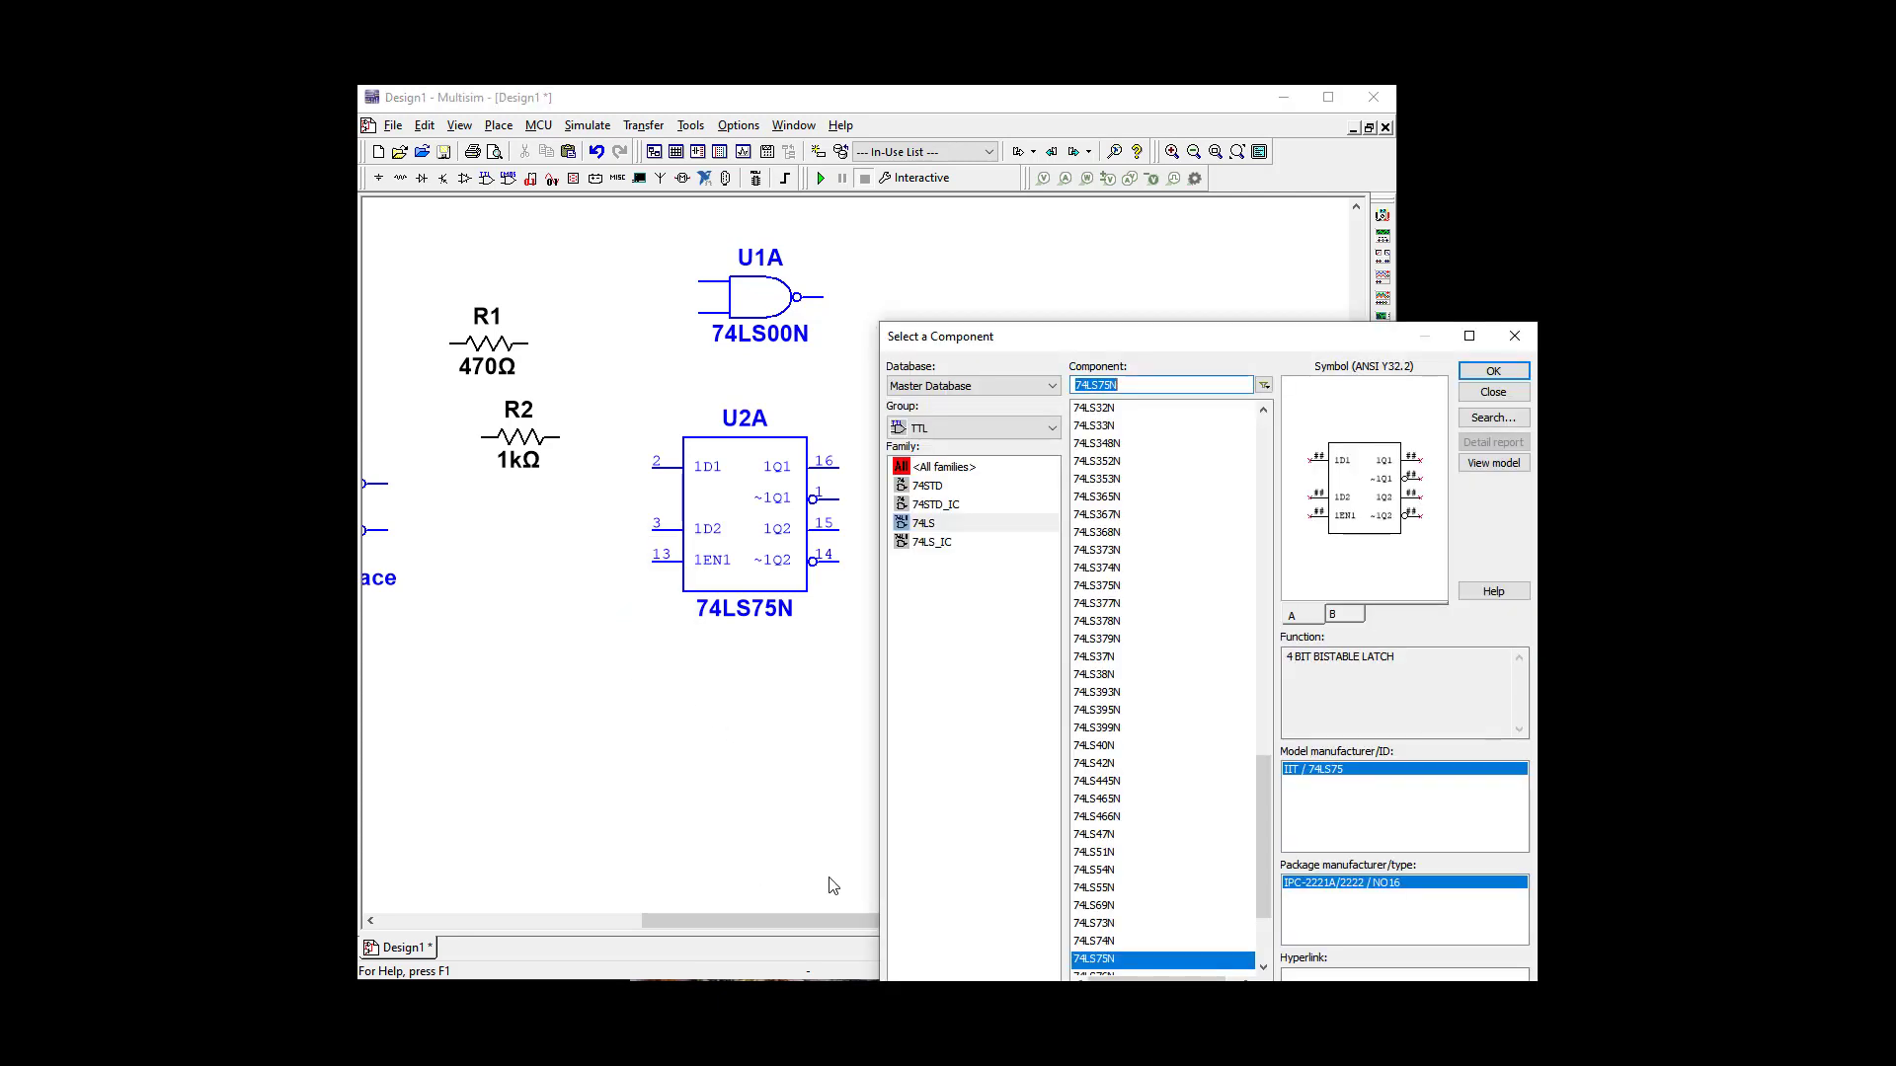
Step: Find the 74LS175N flip-flop, place it as U3, and close the chooser
click(1252, 818)
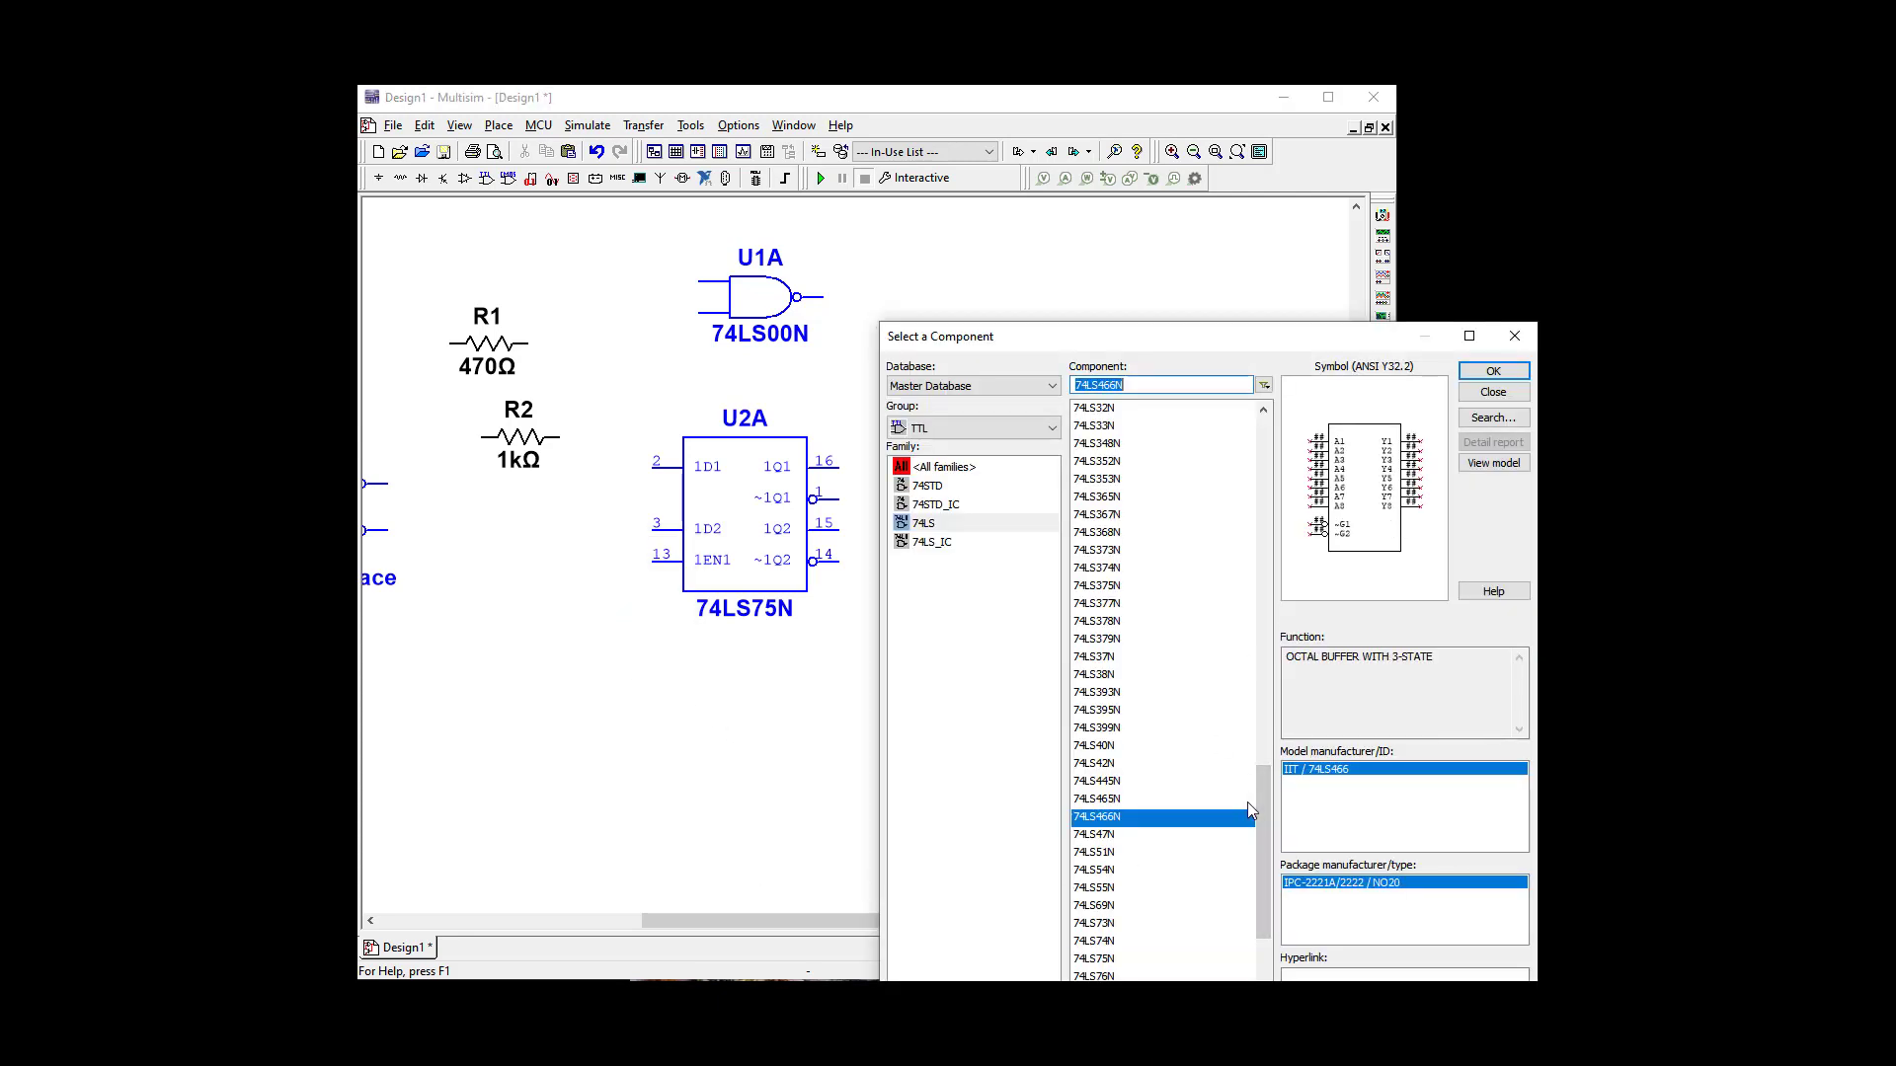
drag(1271, 805, 1270, 677)
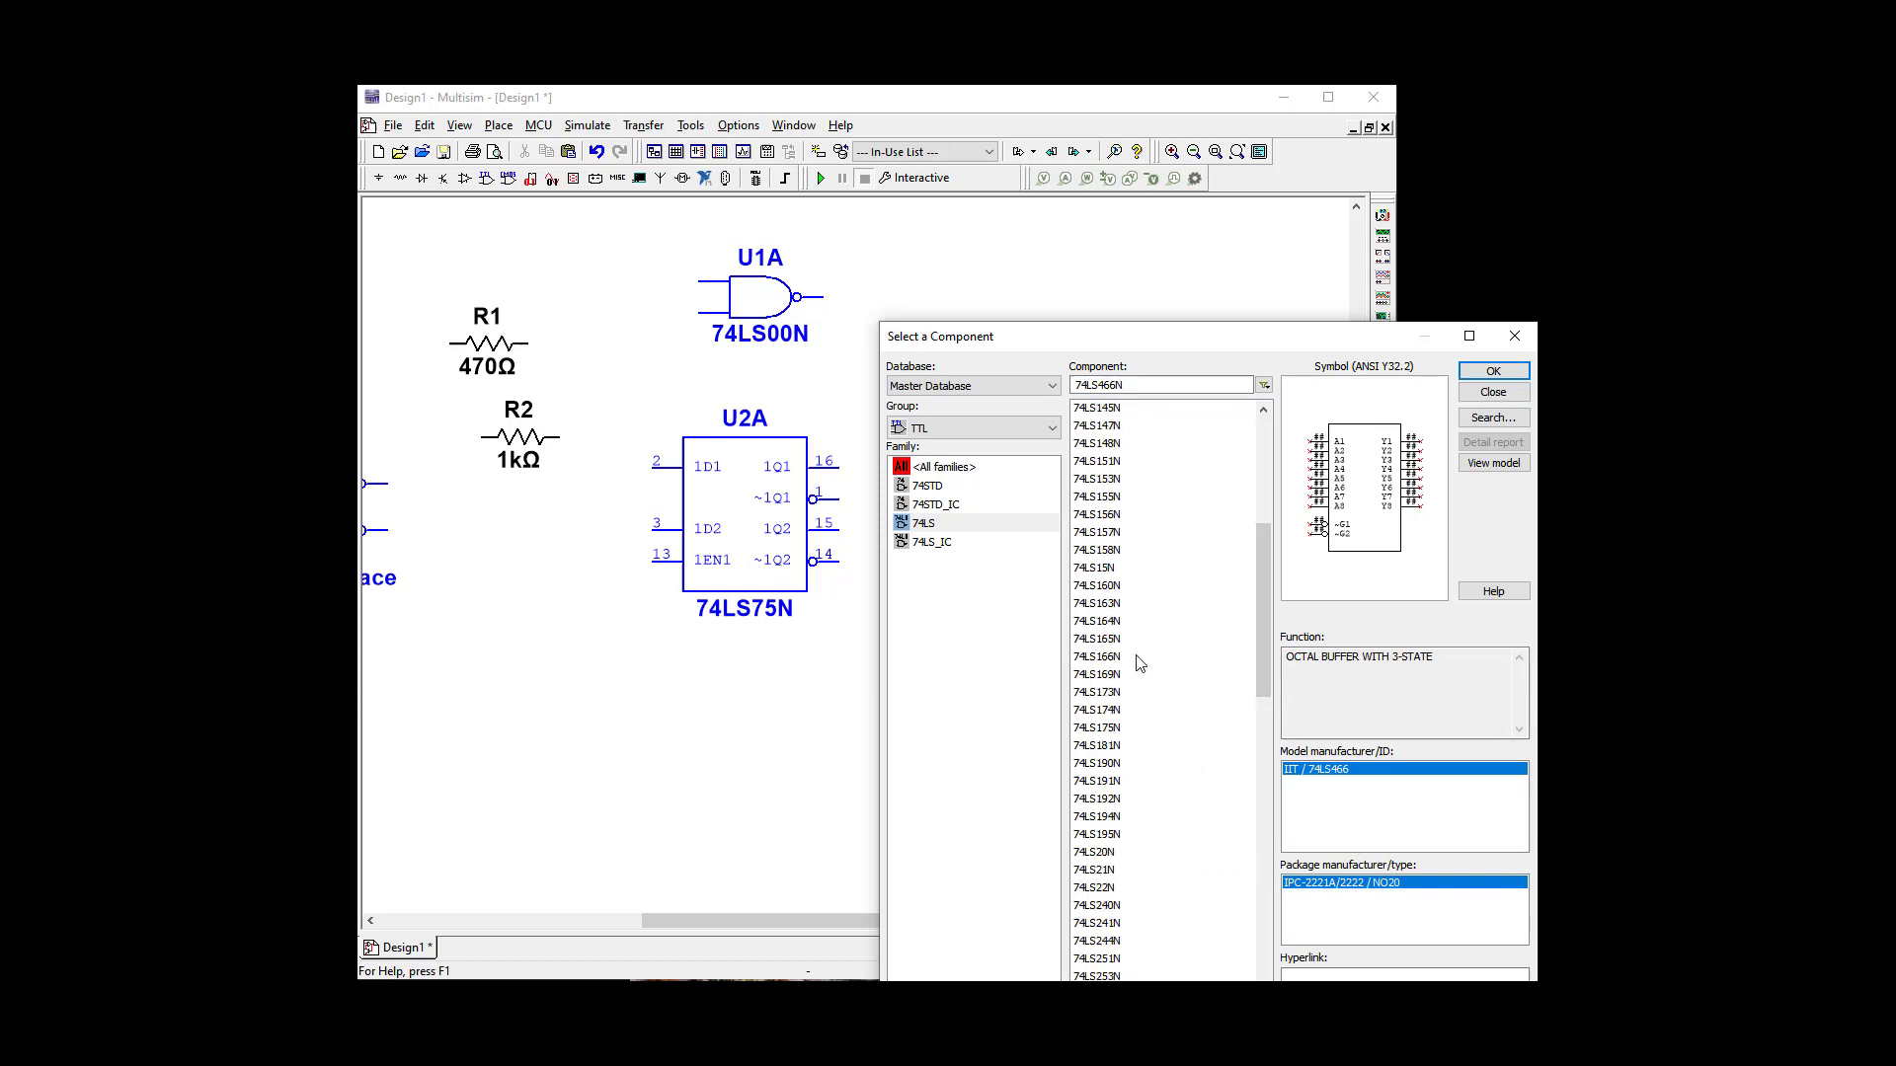
click(1111, 731)
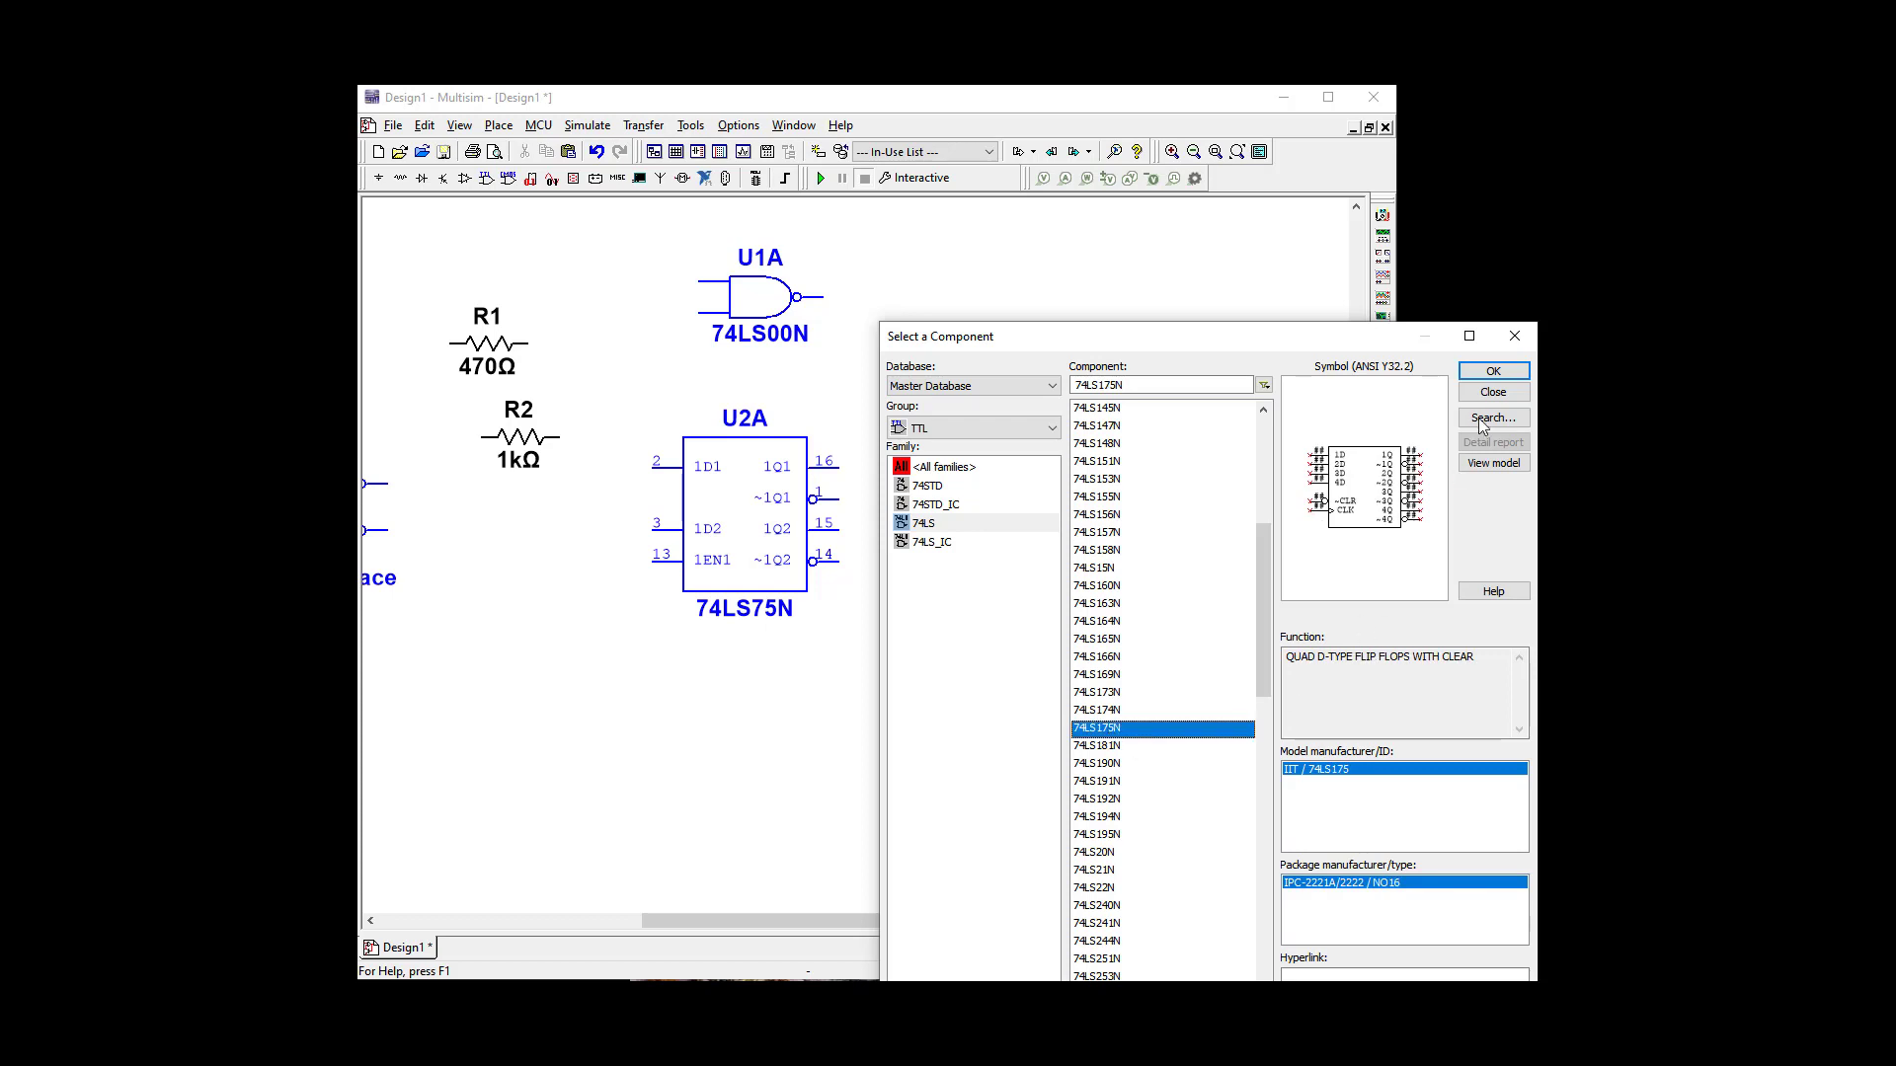
click(1493, 371)
click(943, 589)
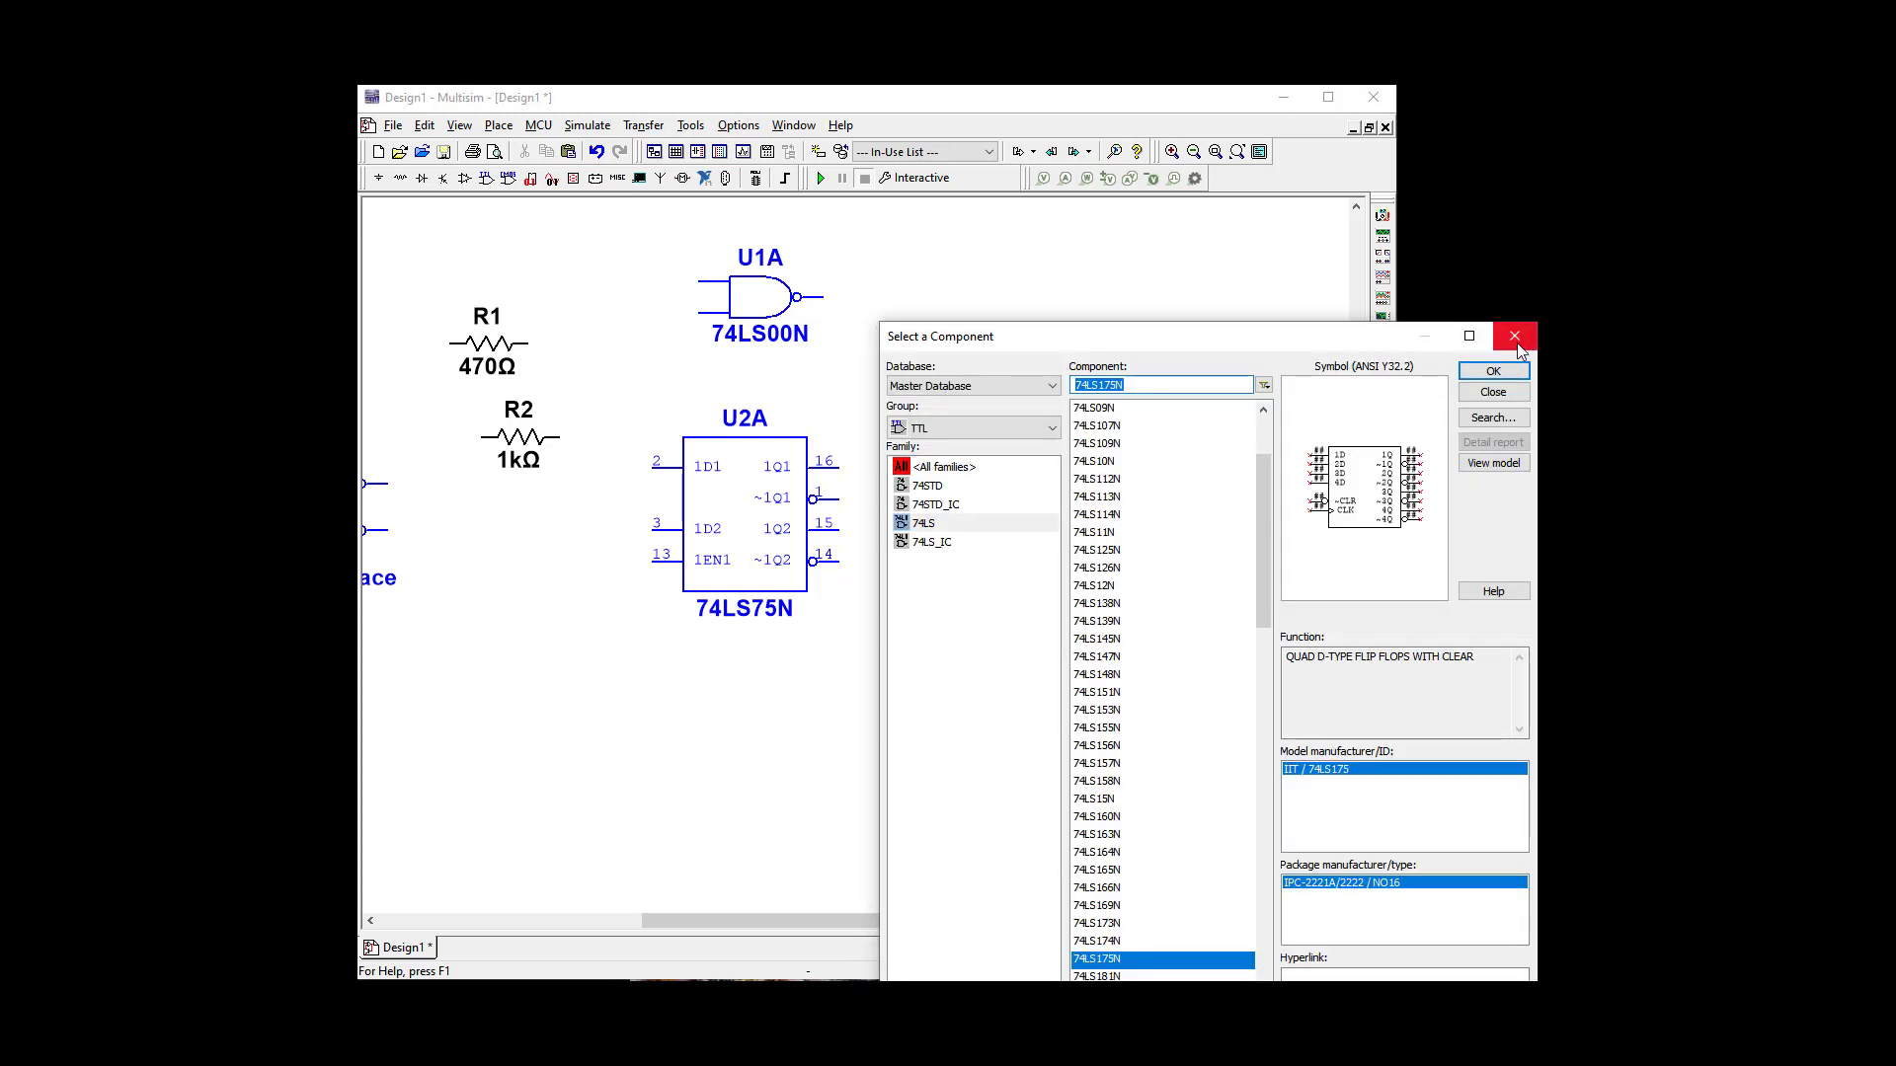
click(1514, 337)
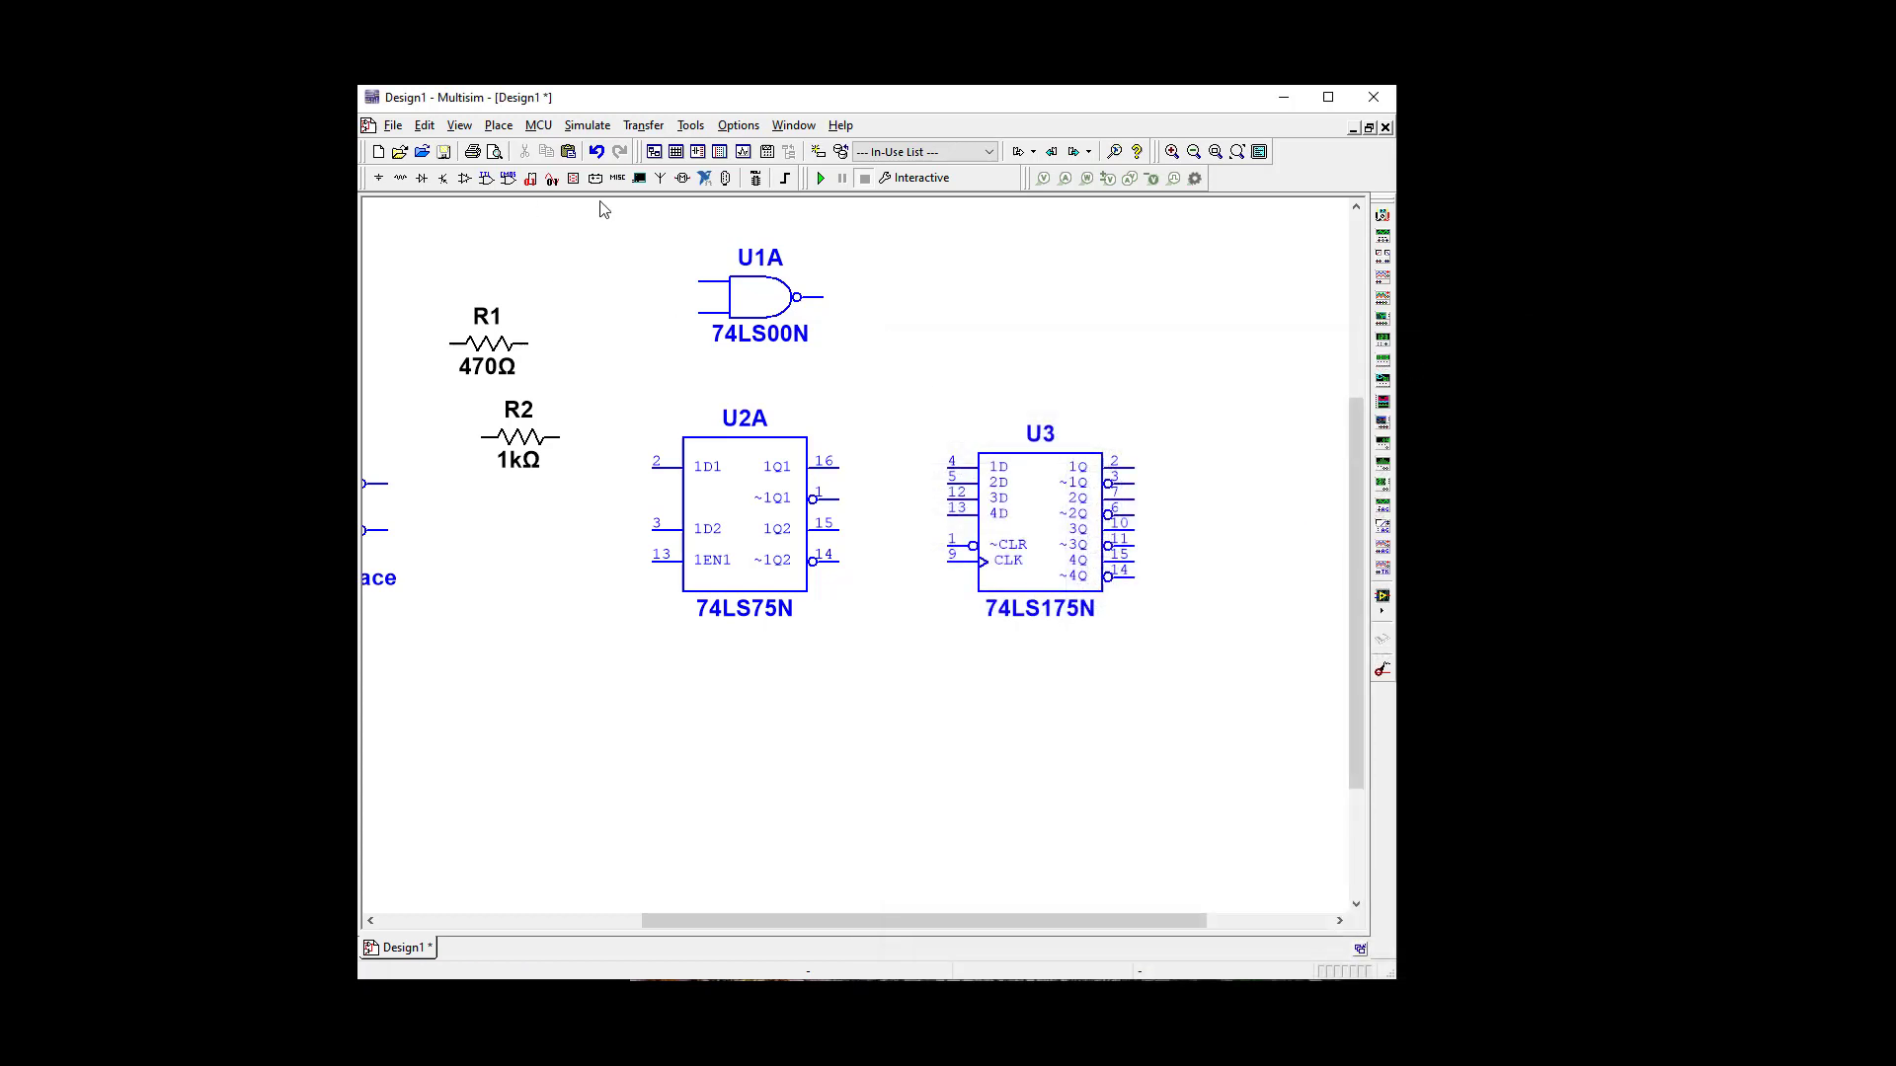
Step: Place green LED1 and red LED2 from the LED family, right of U3
click(423, 179)
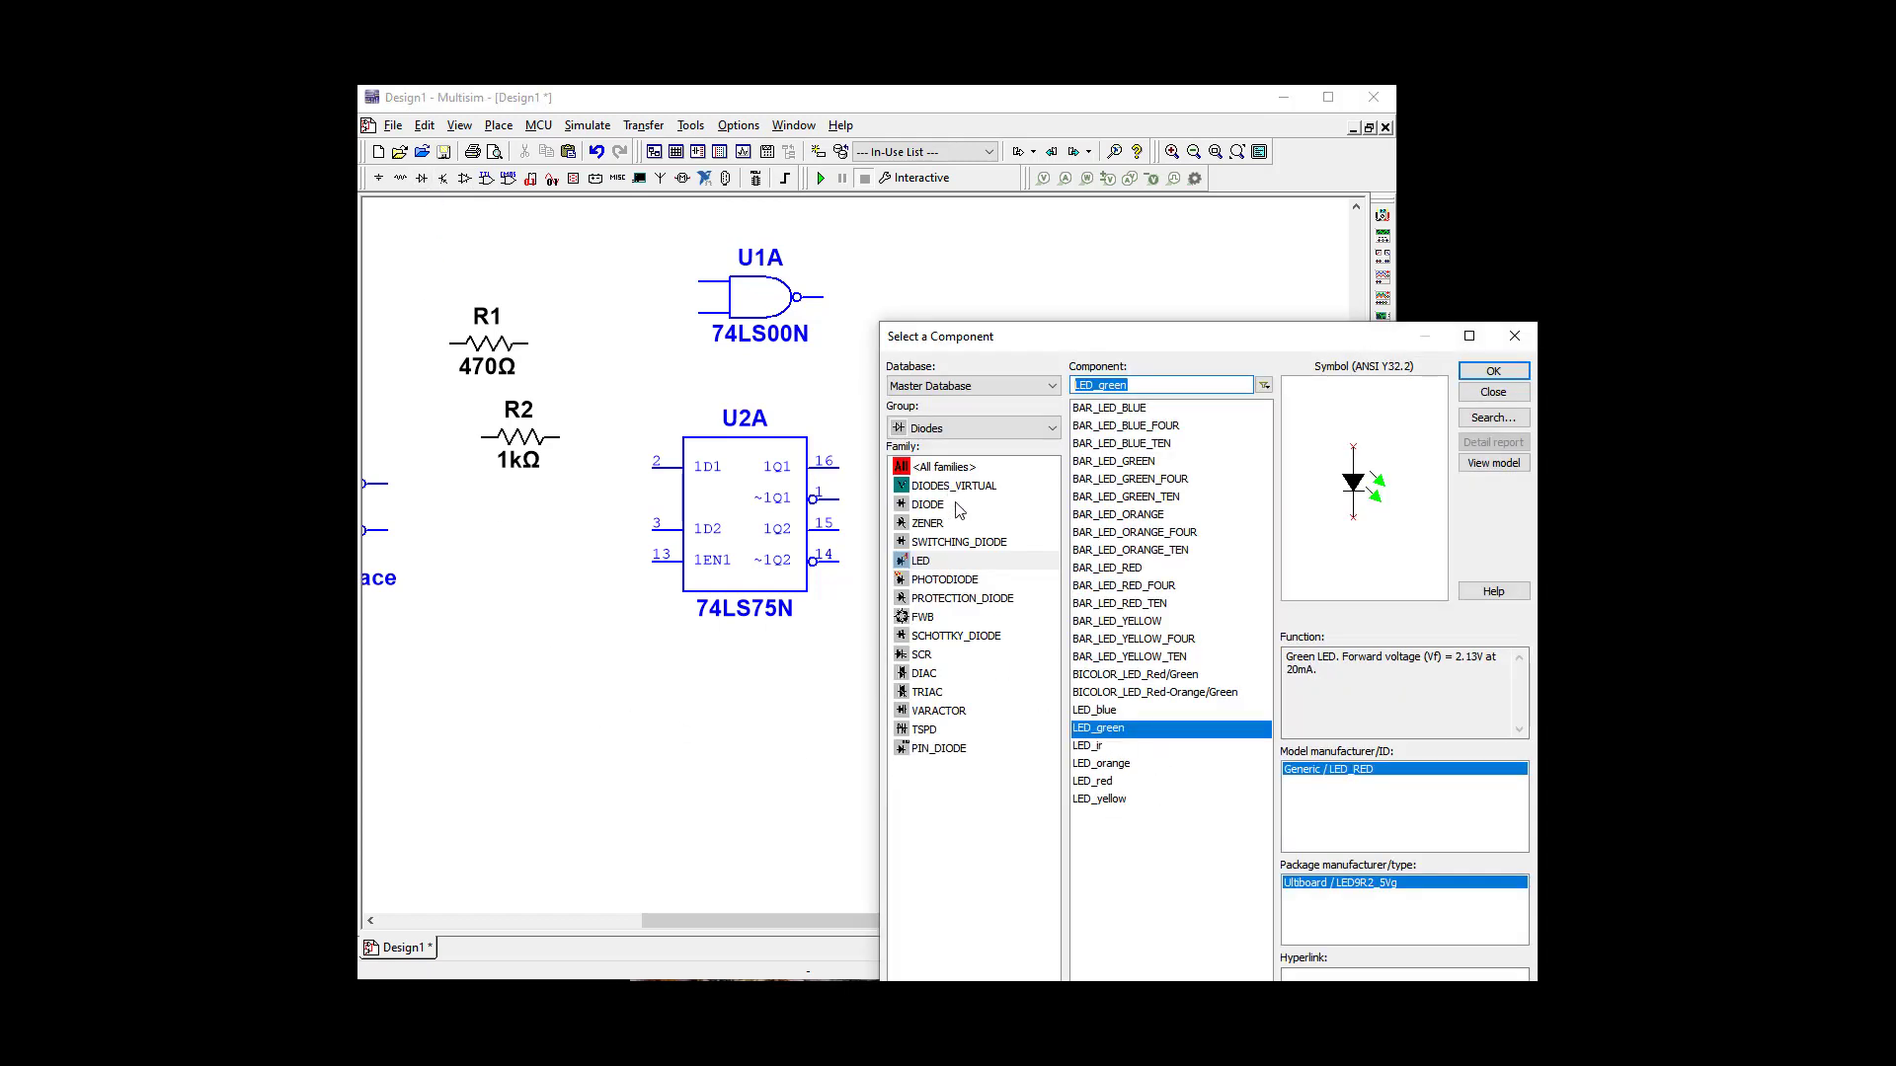
click(923, 563)
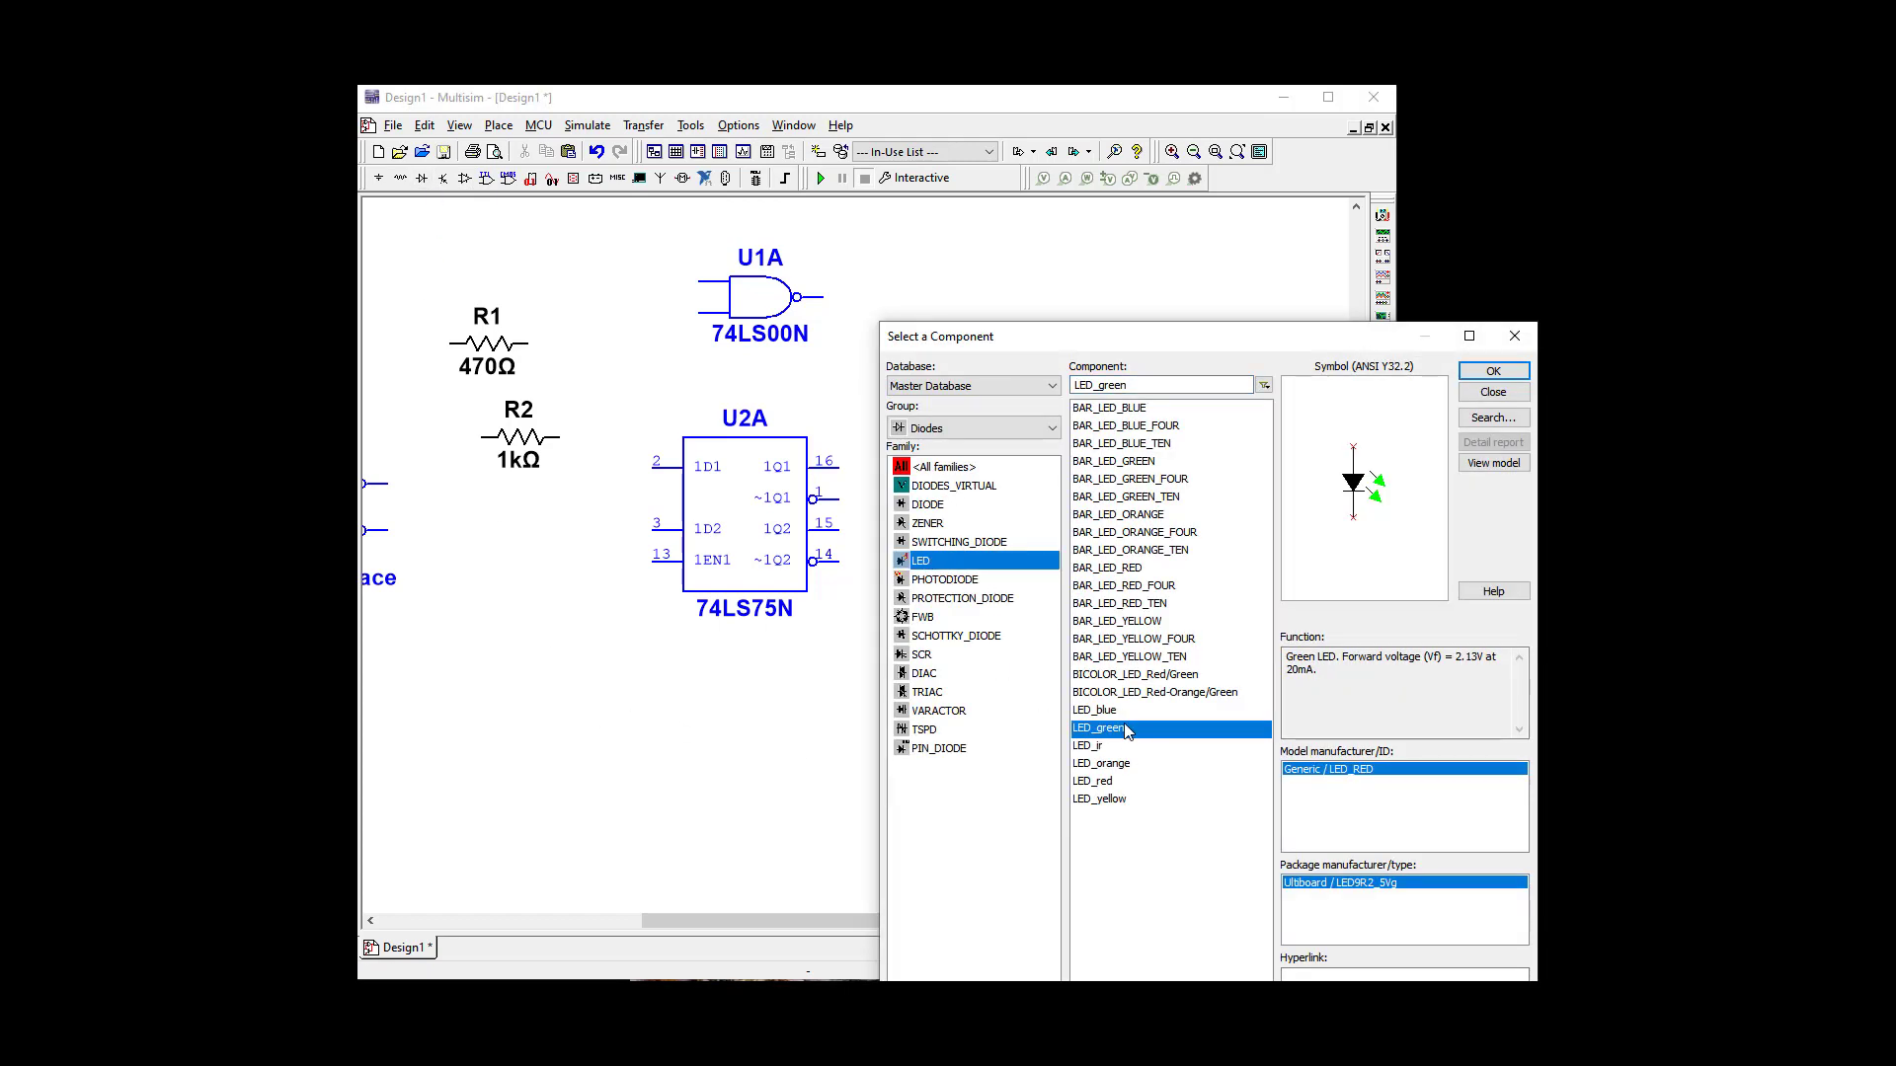
click(1496, 373)
click(1037, 306)
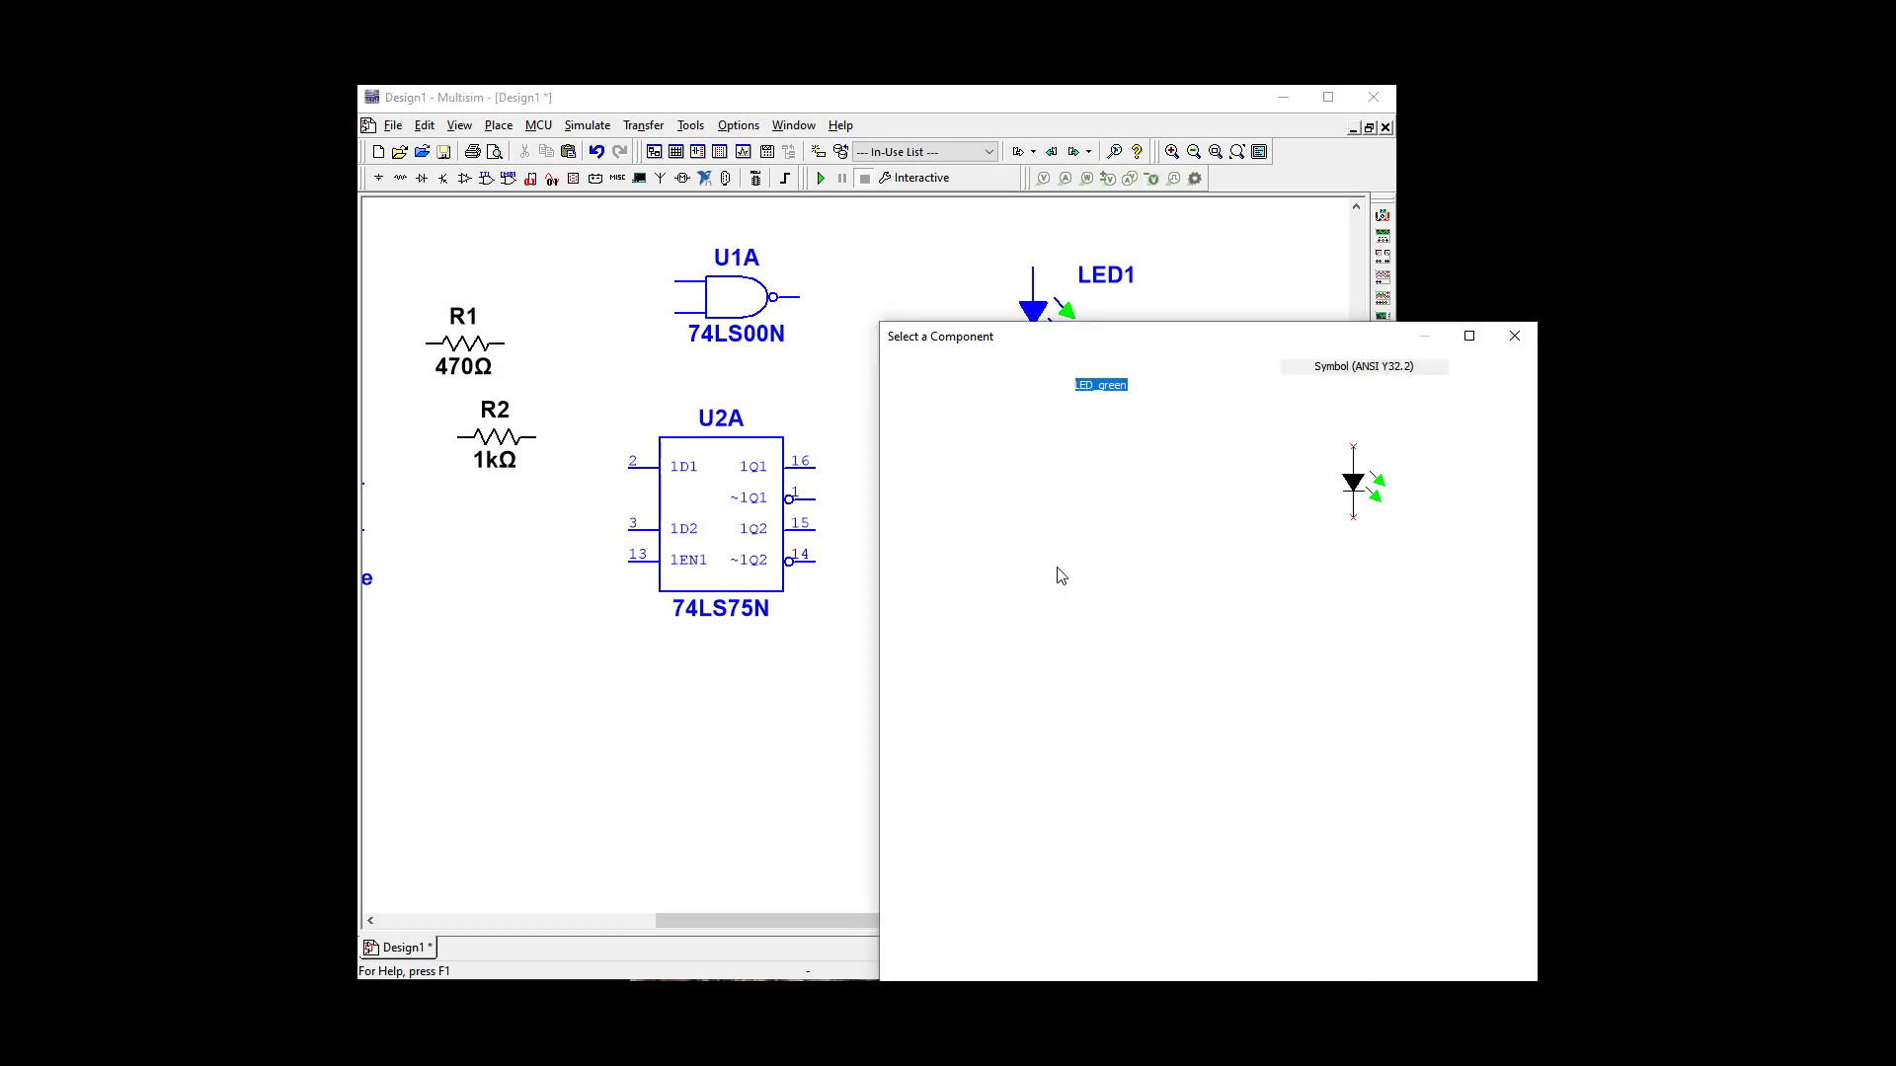
click(1118, 785)
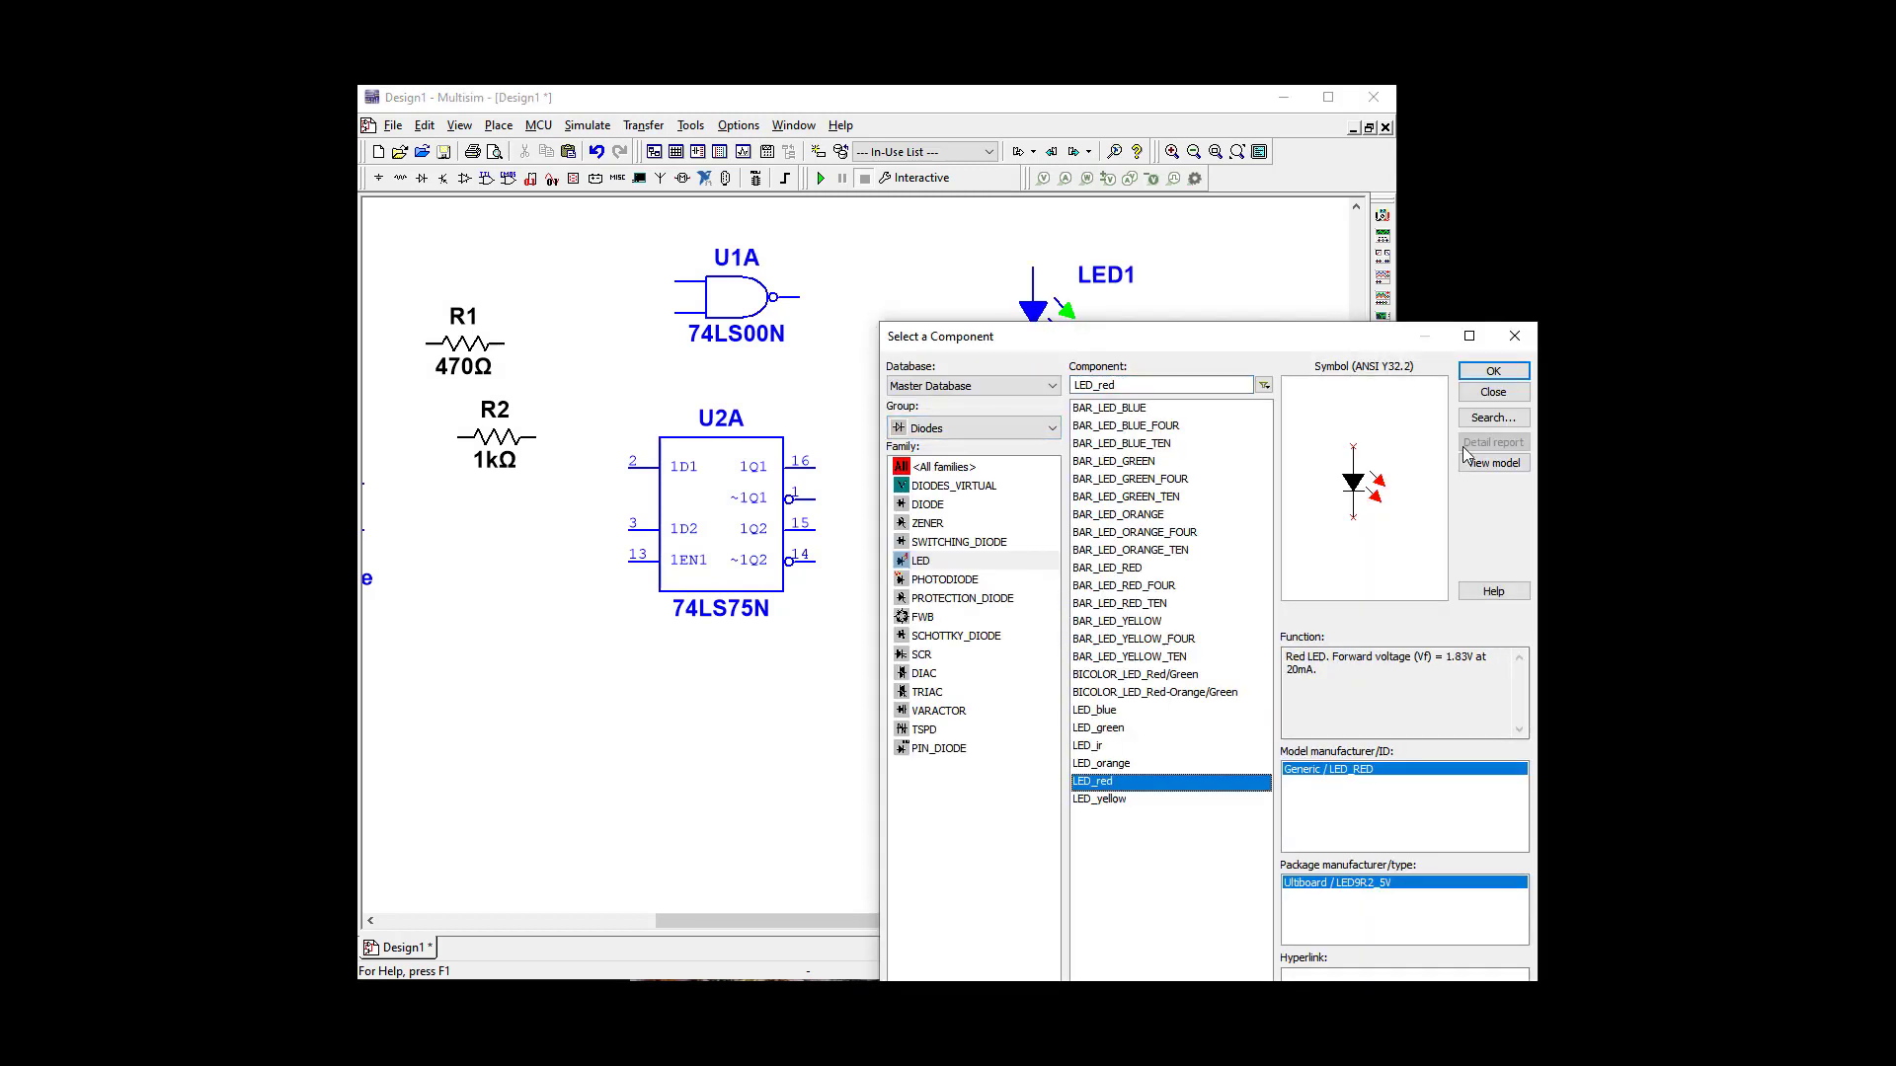
click(1493, 371)
click(1153, 437)
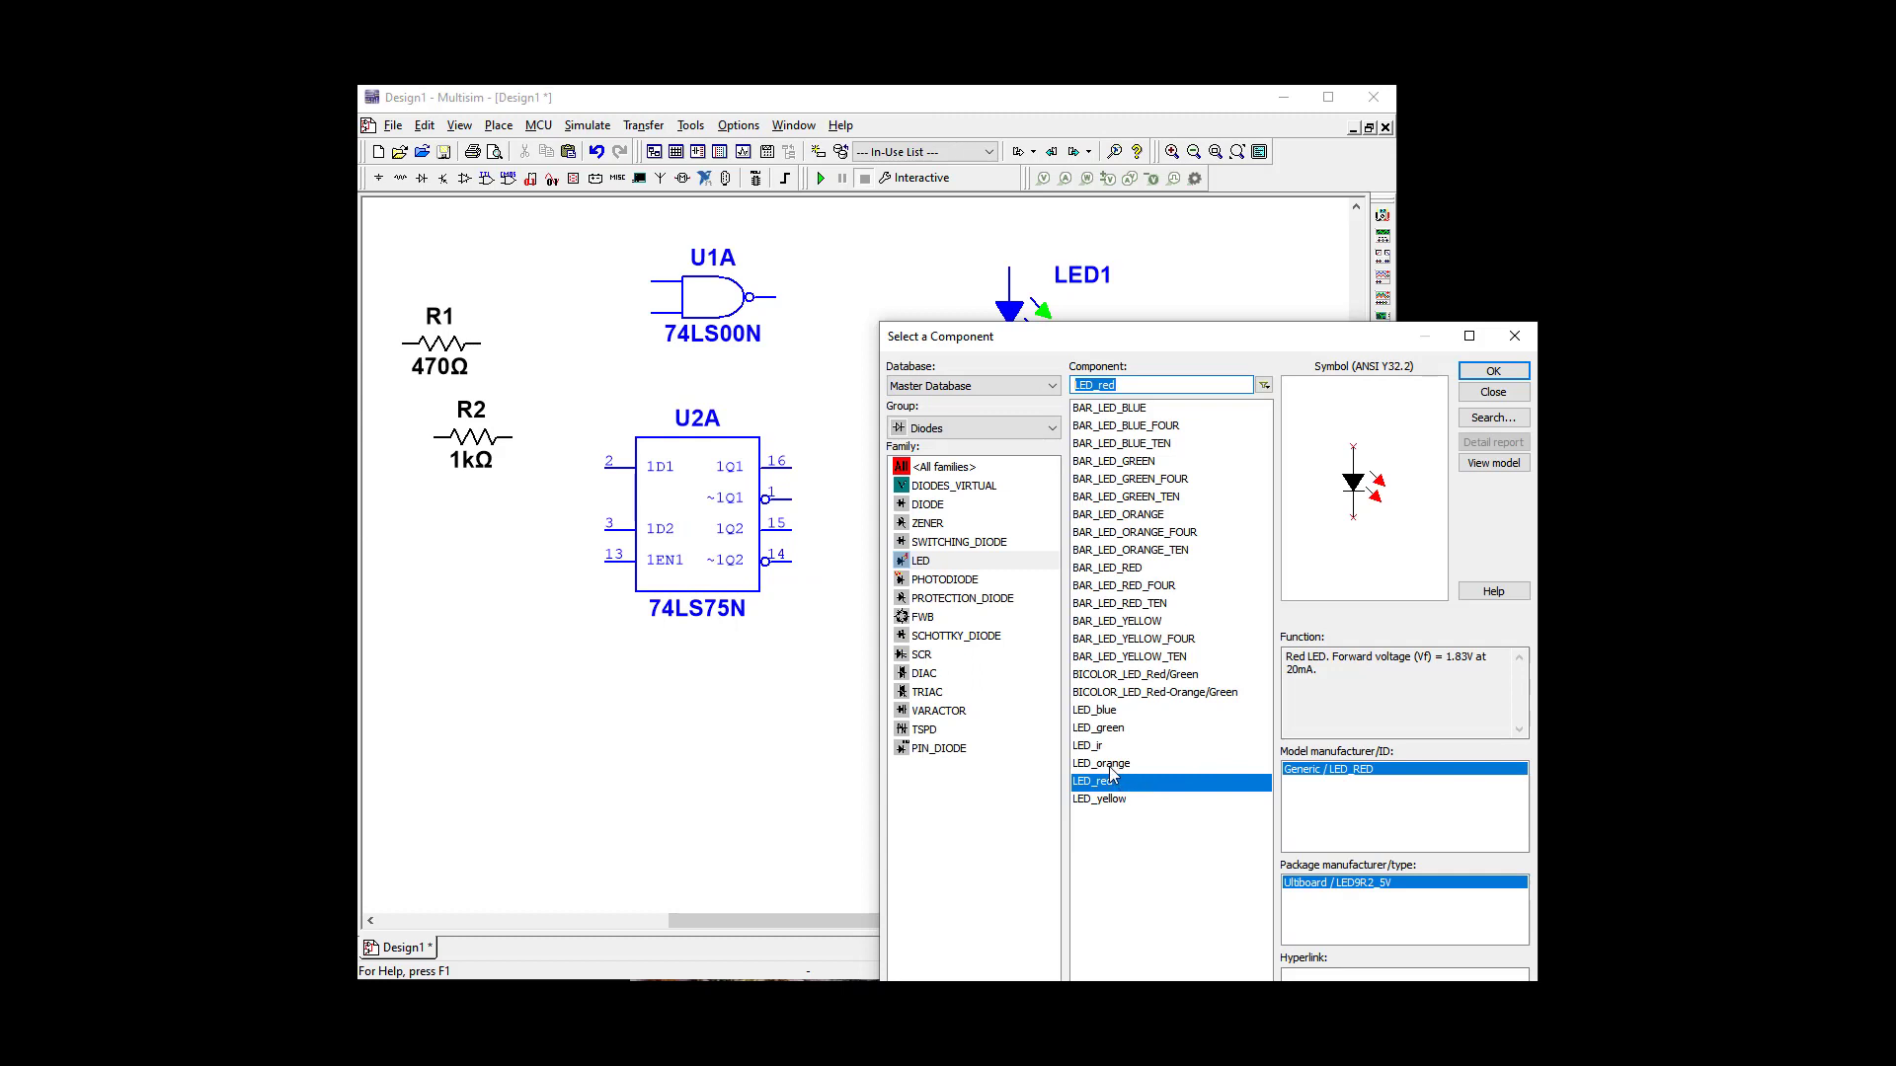
Step: Place orange LED3, close the chooser, and accept LED3's properties
click(1491, 373)
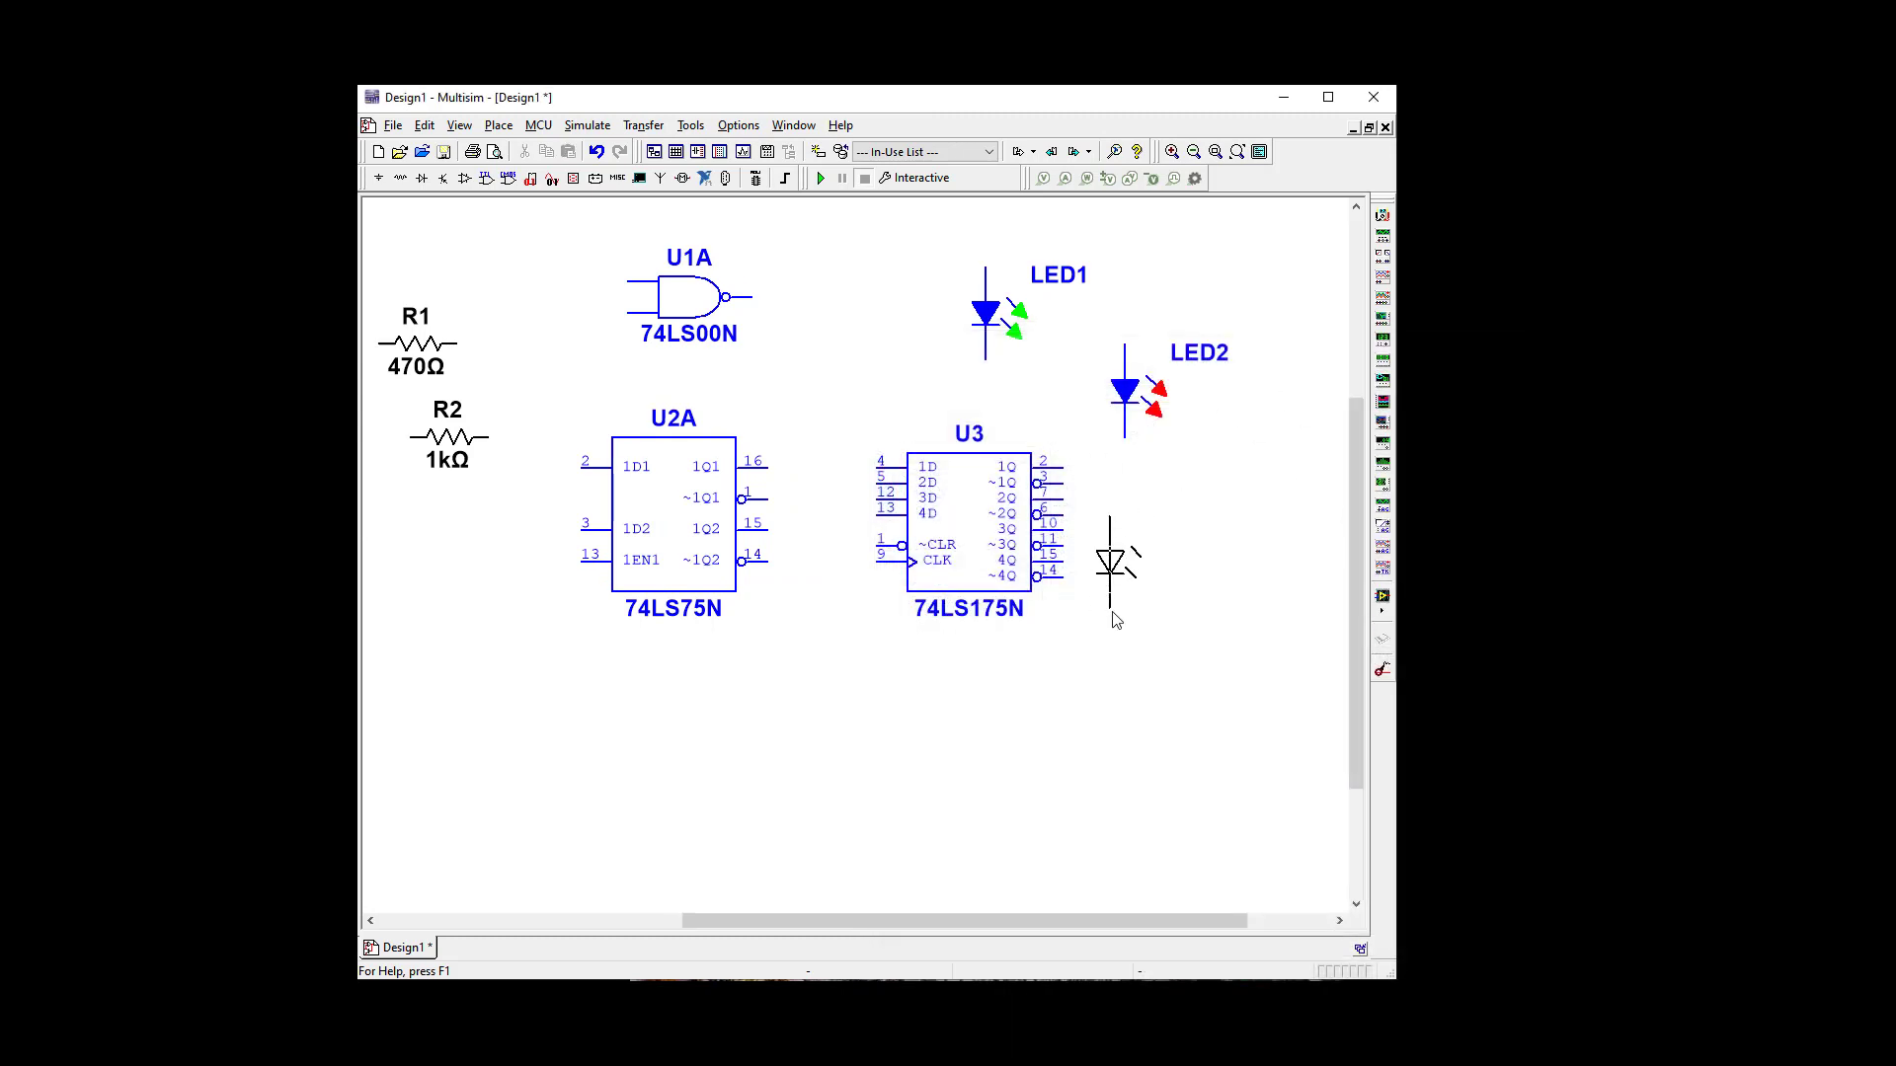
click(1116, 680)
click(1487, 402)
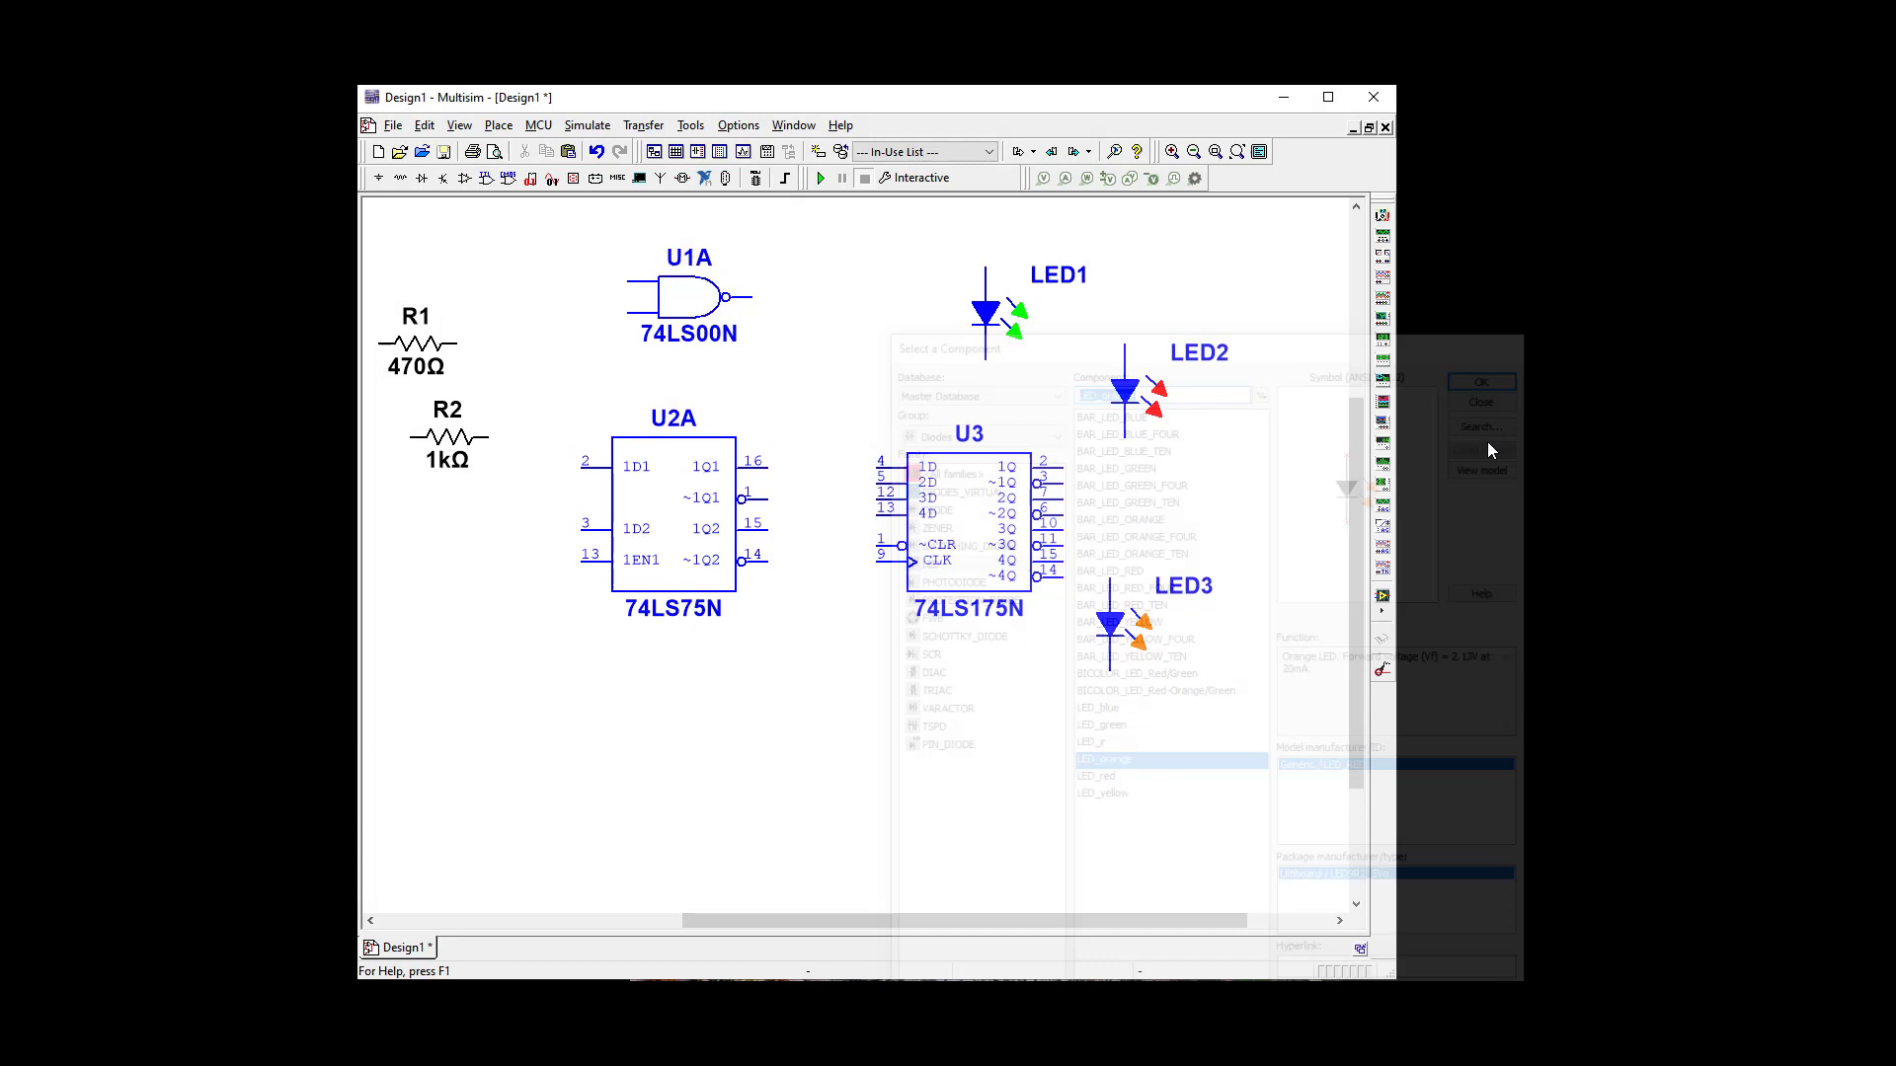
double_click(1111, 632)
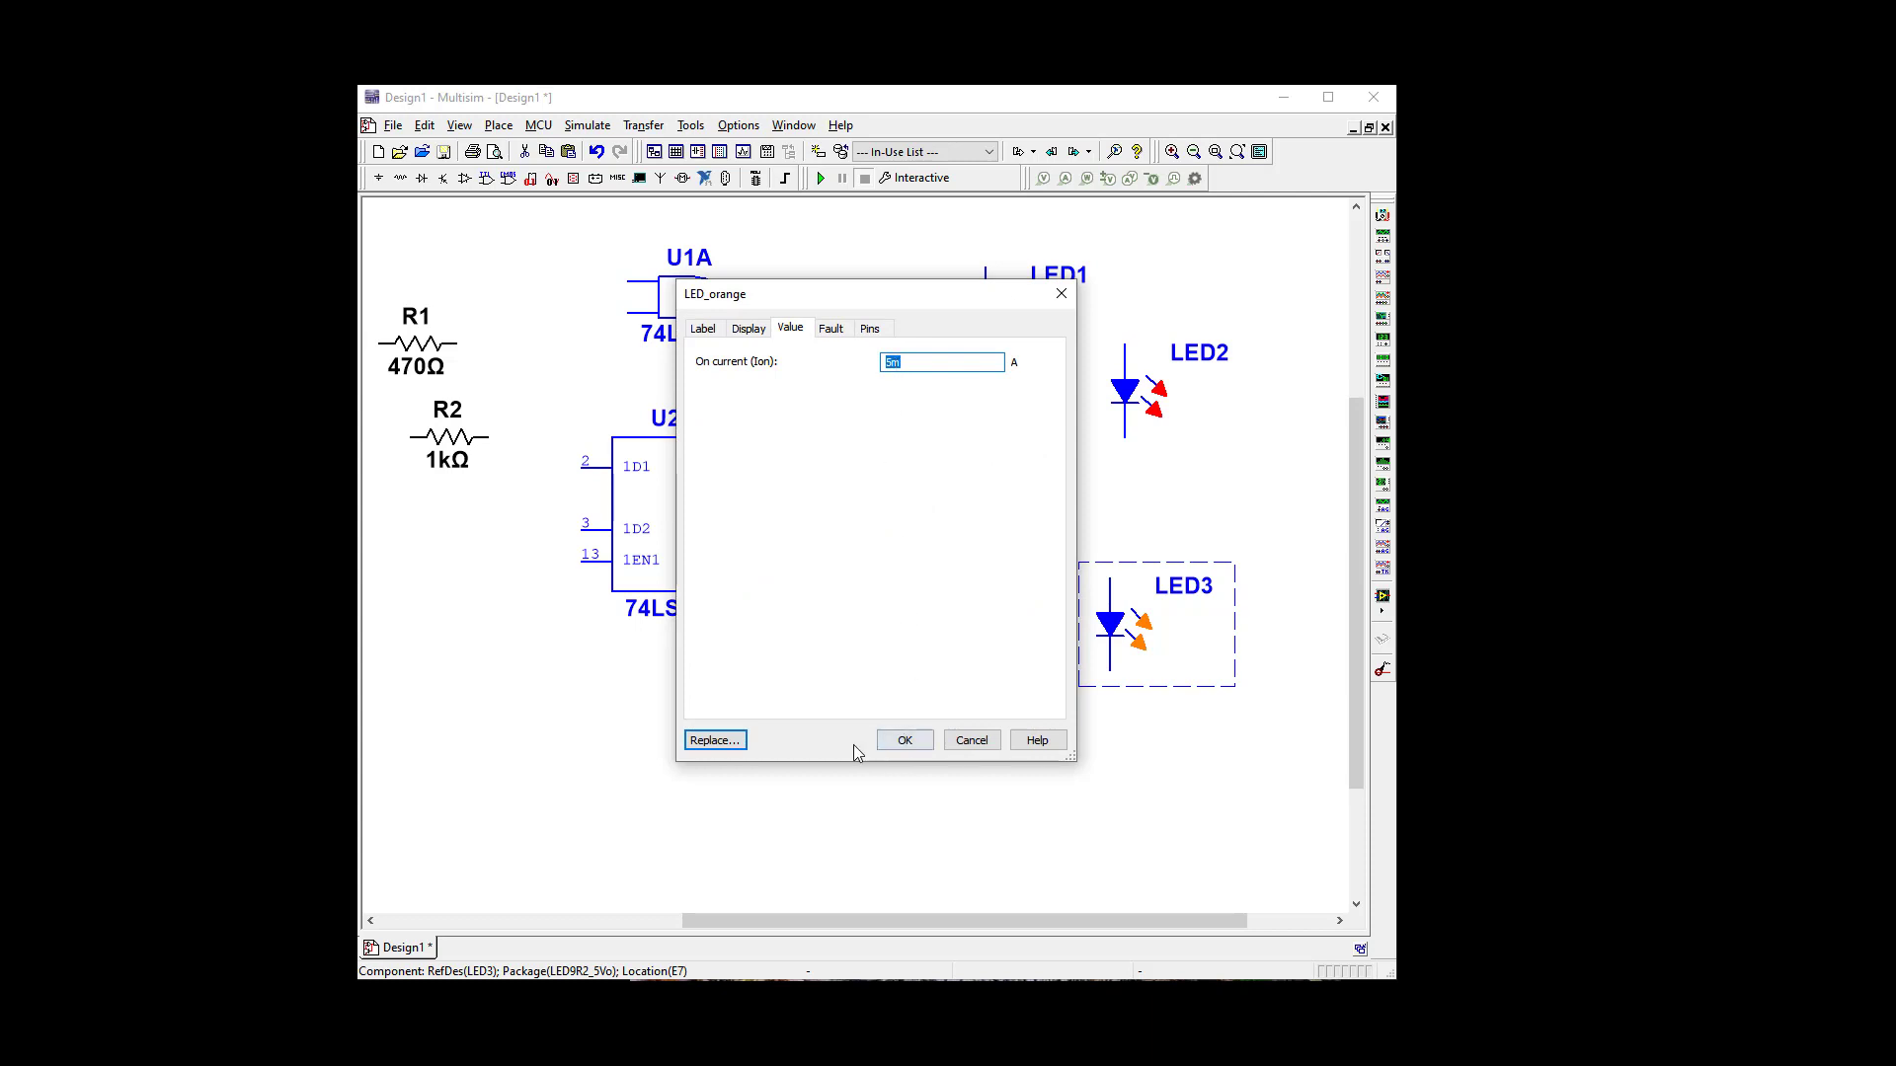
click(905, 741)
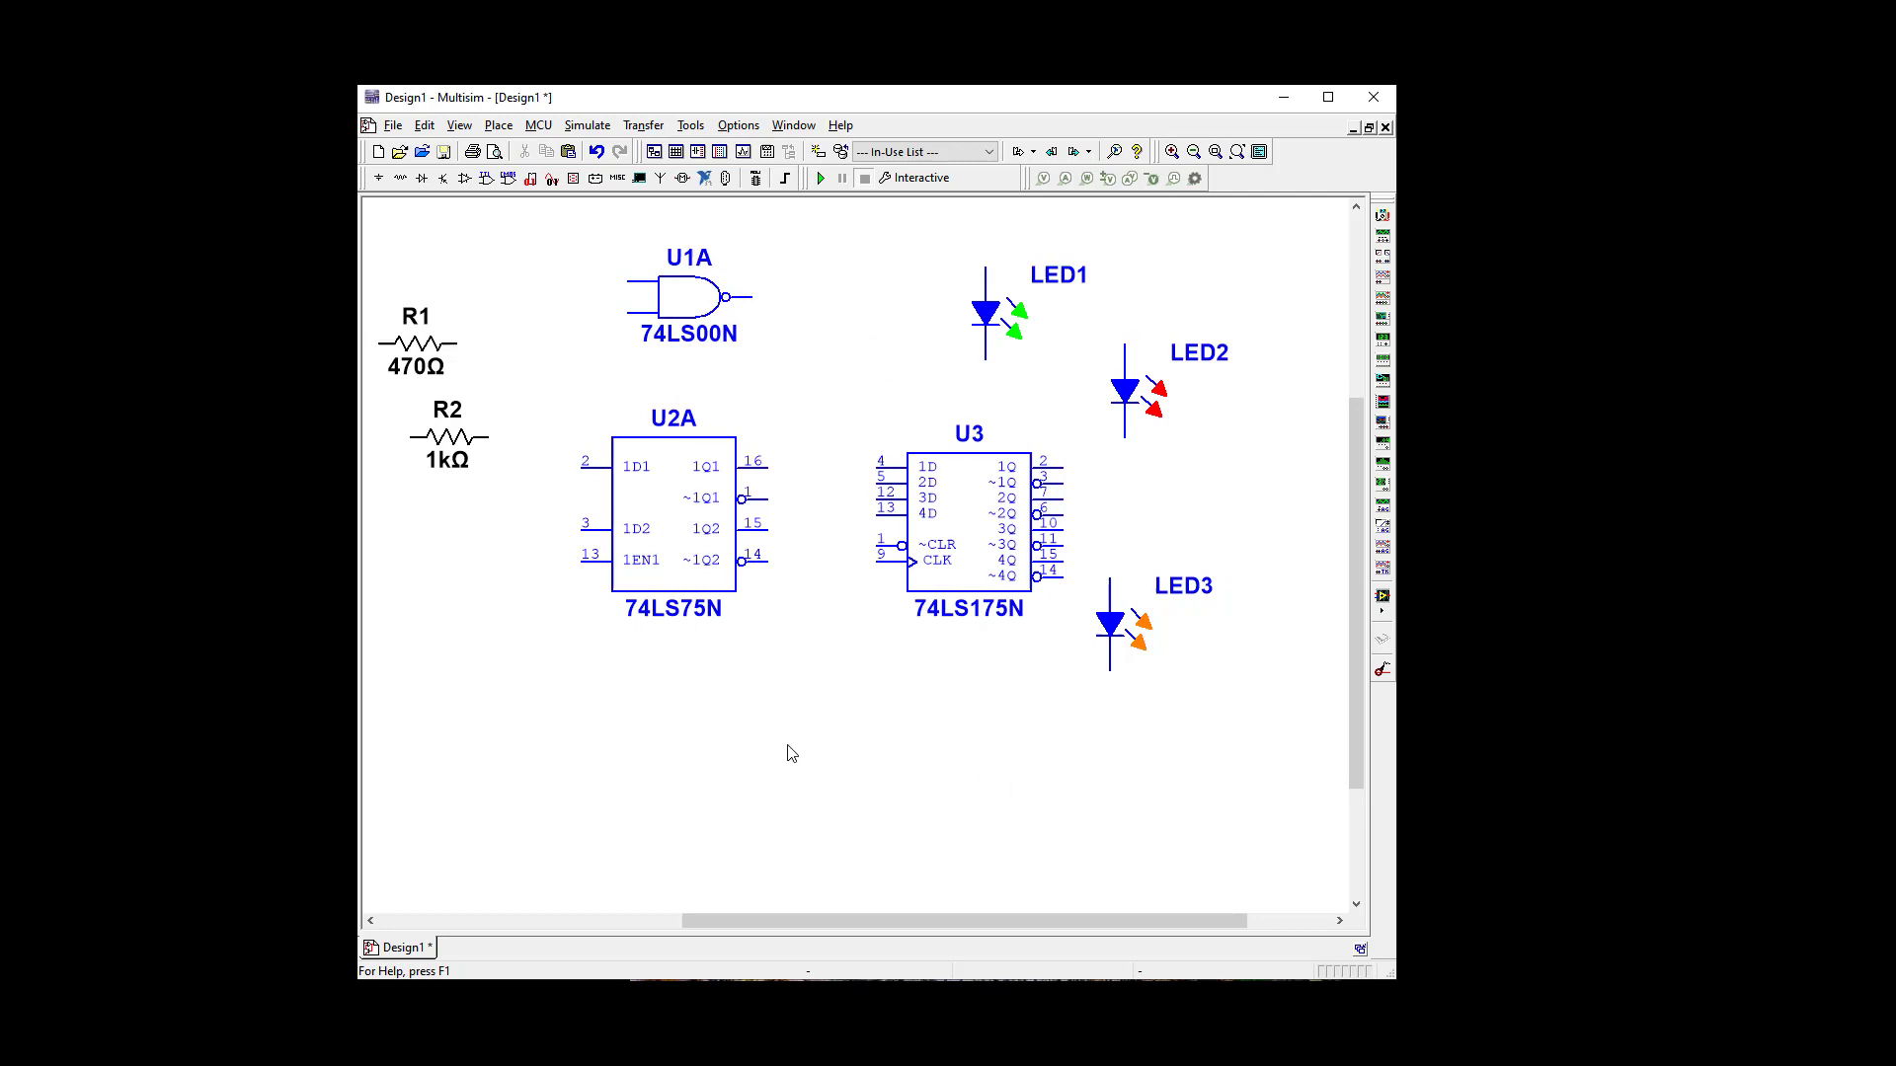
Step: Place a CLOCK_VOLTAGE source V1 from the Sources group's signal voltage sources
drag(906, 922, 784, 940)
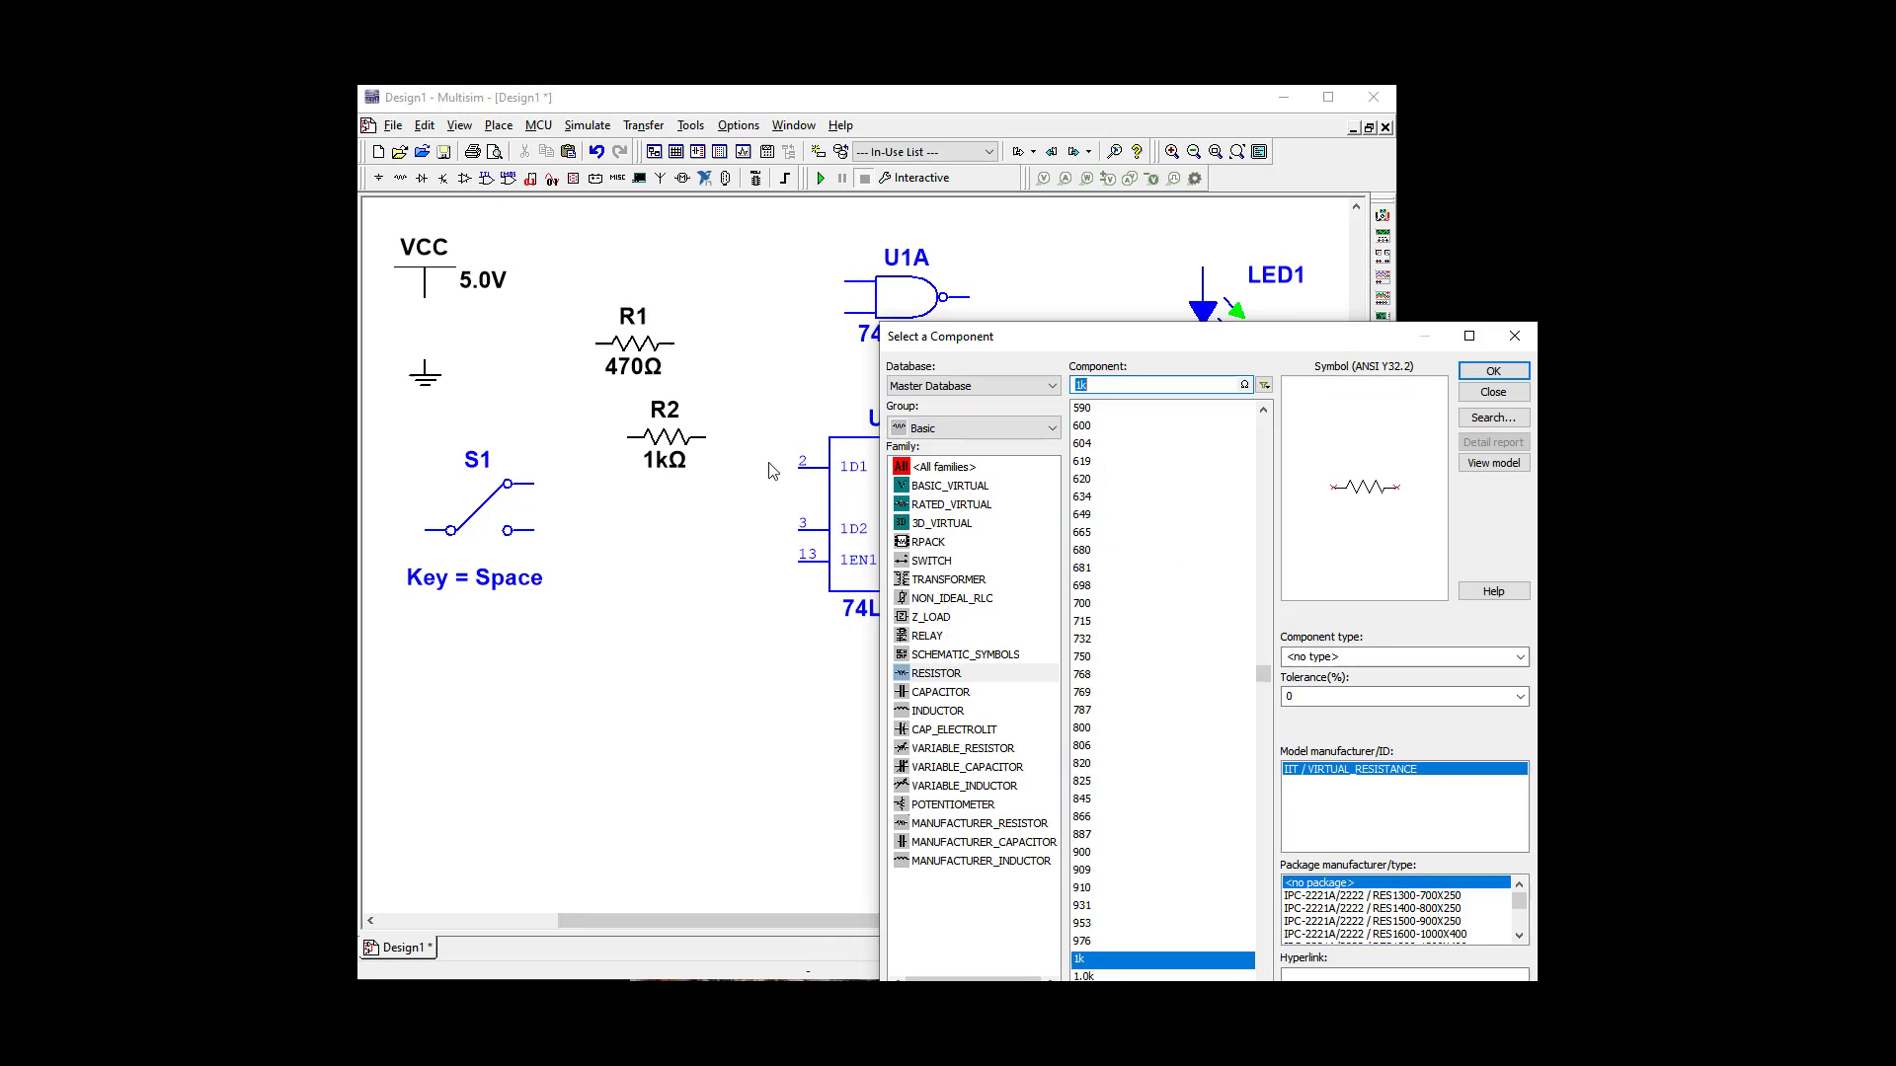
click(933, 430)
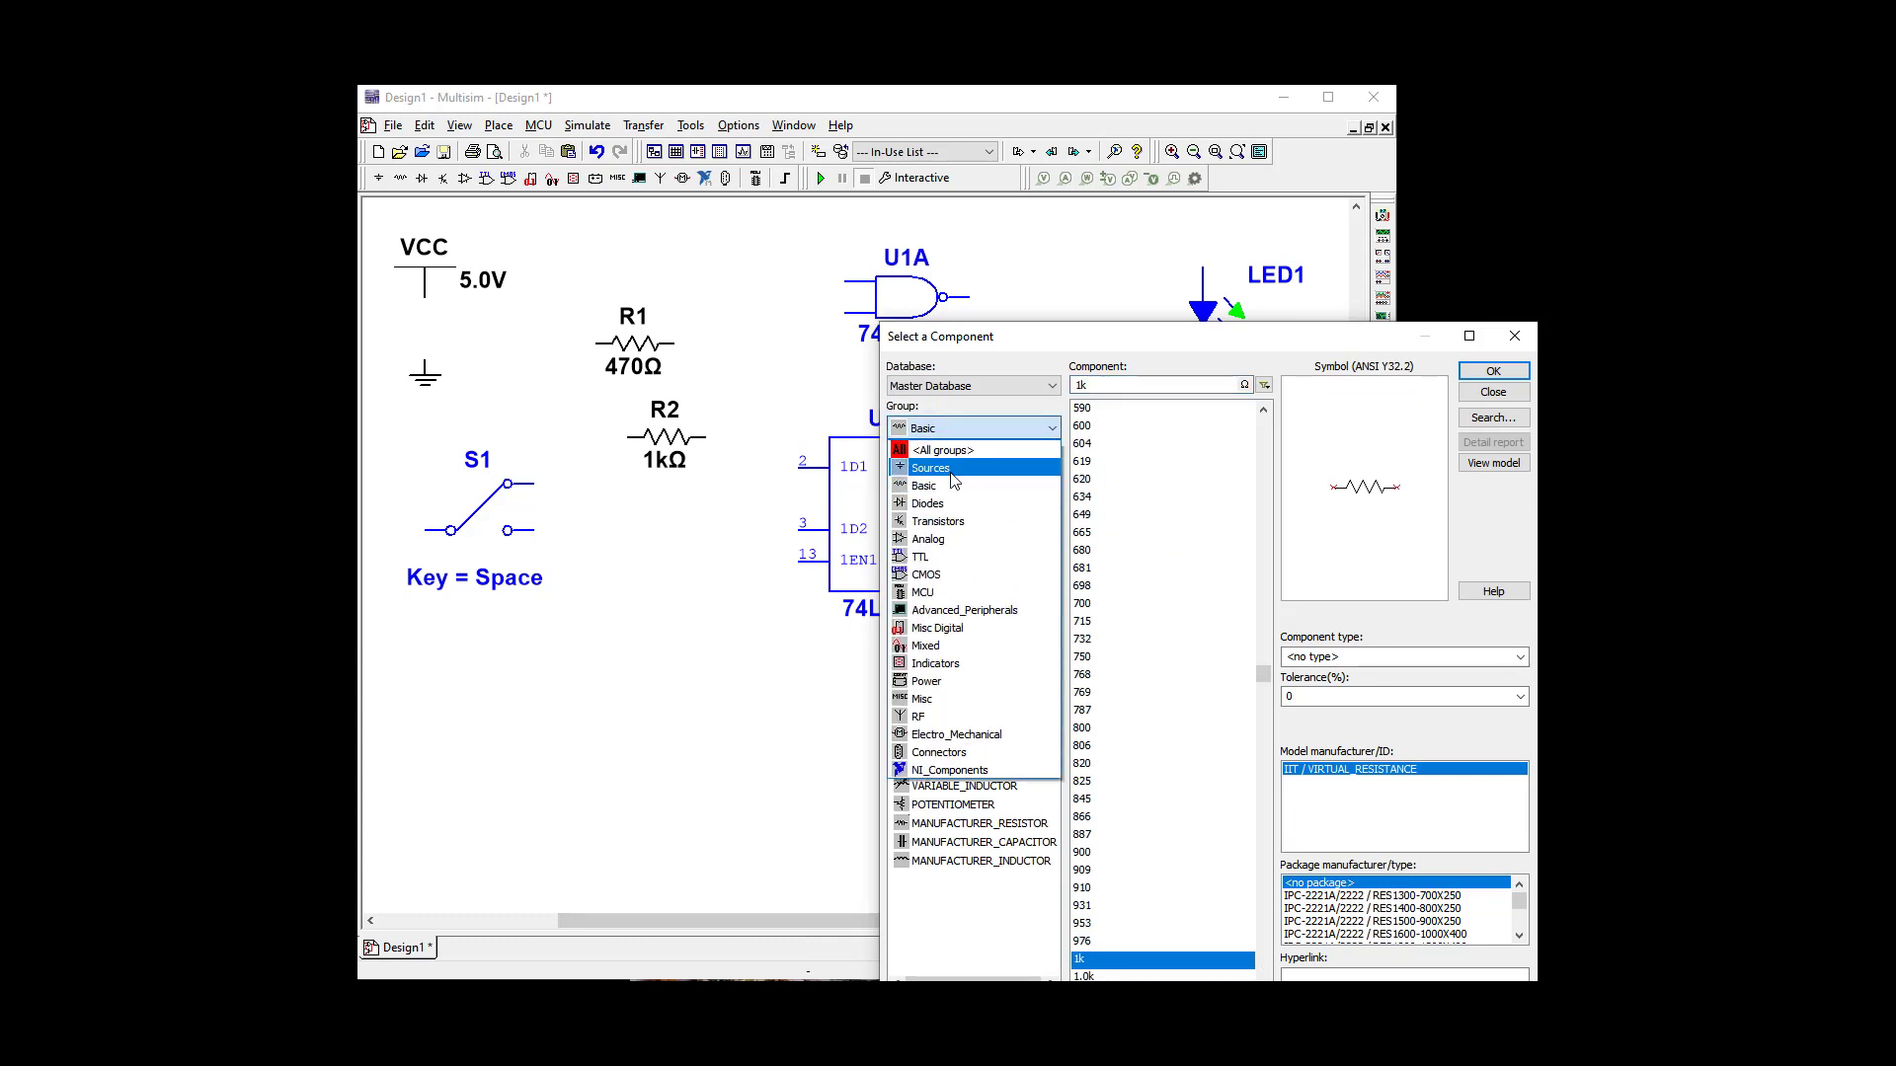
click(950, 450)
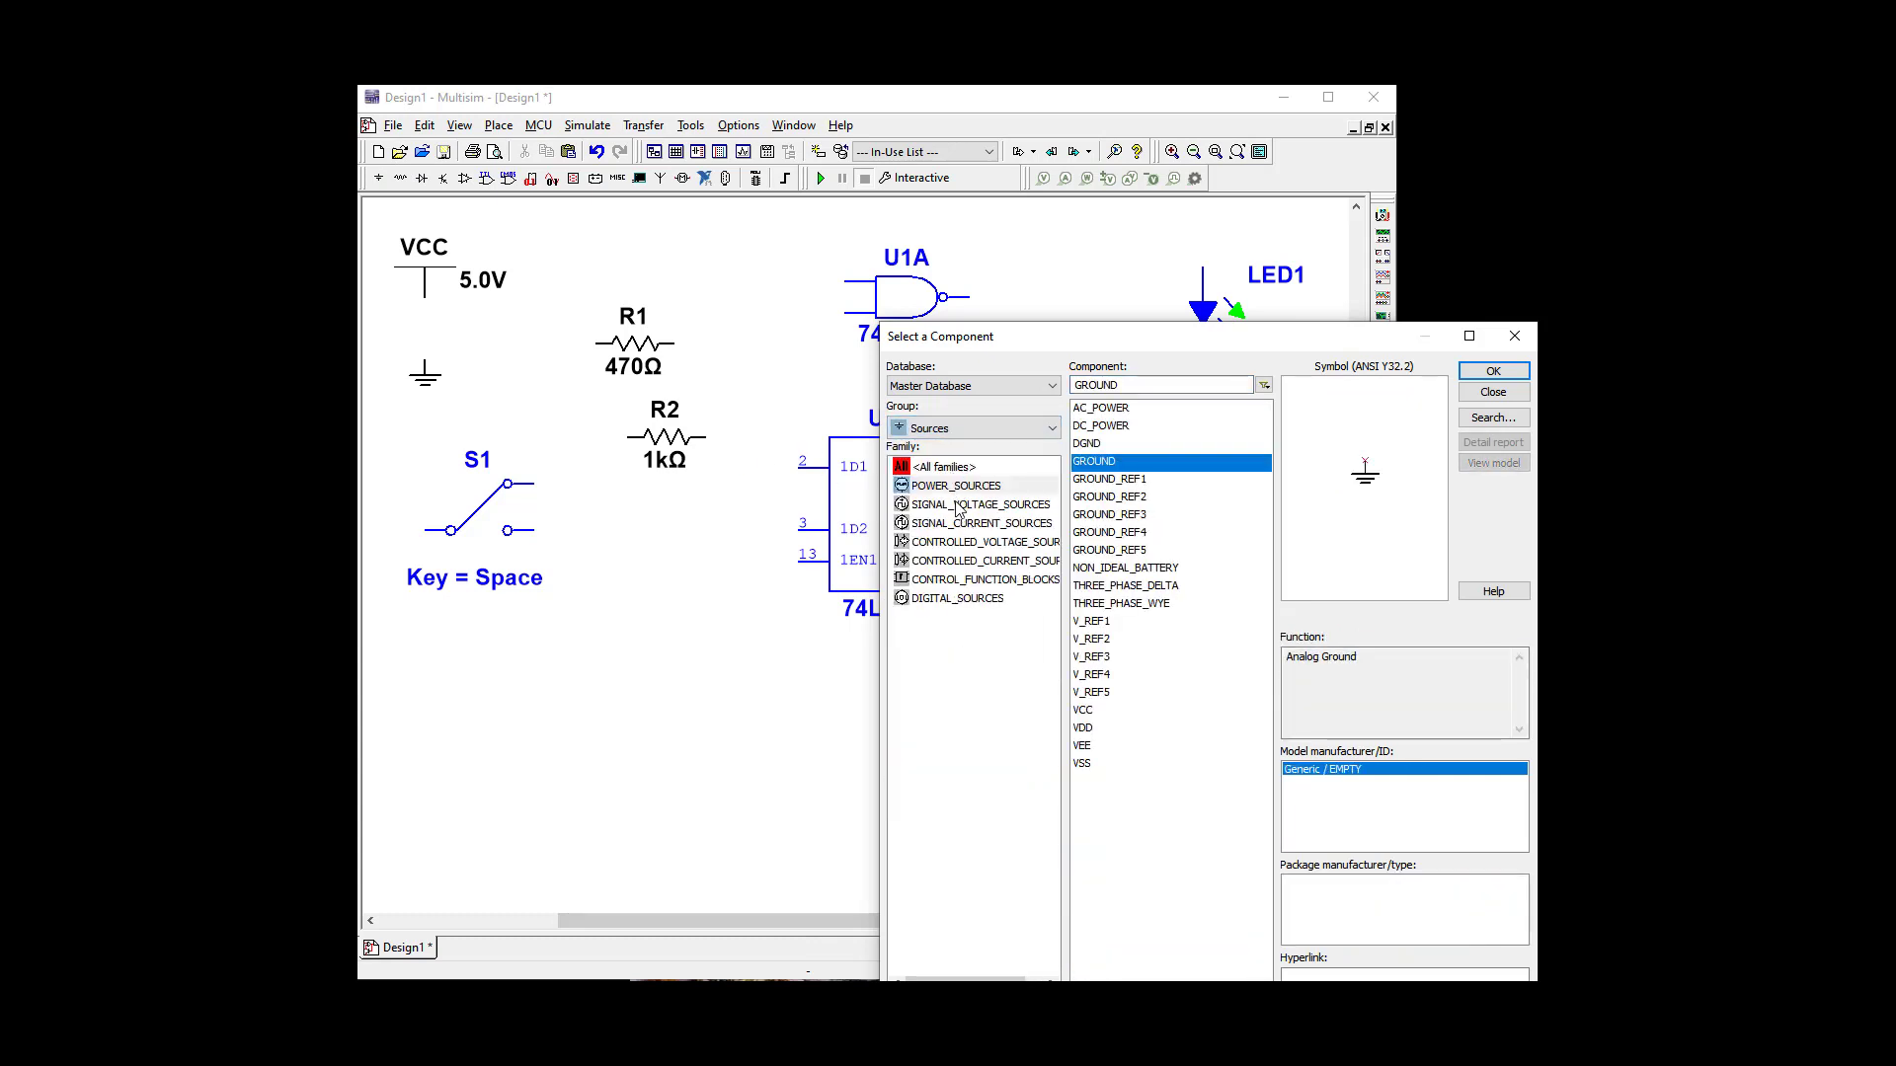
click(960, 504)
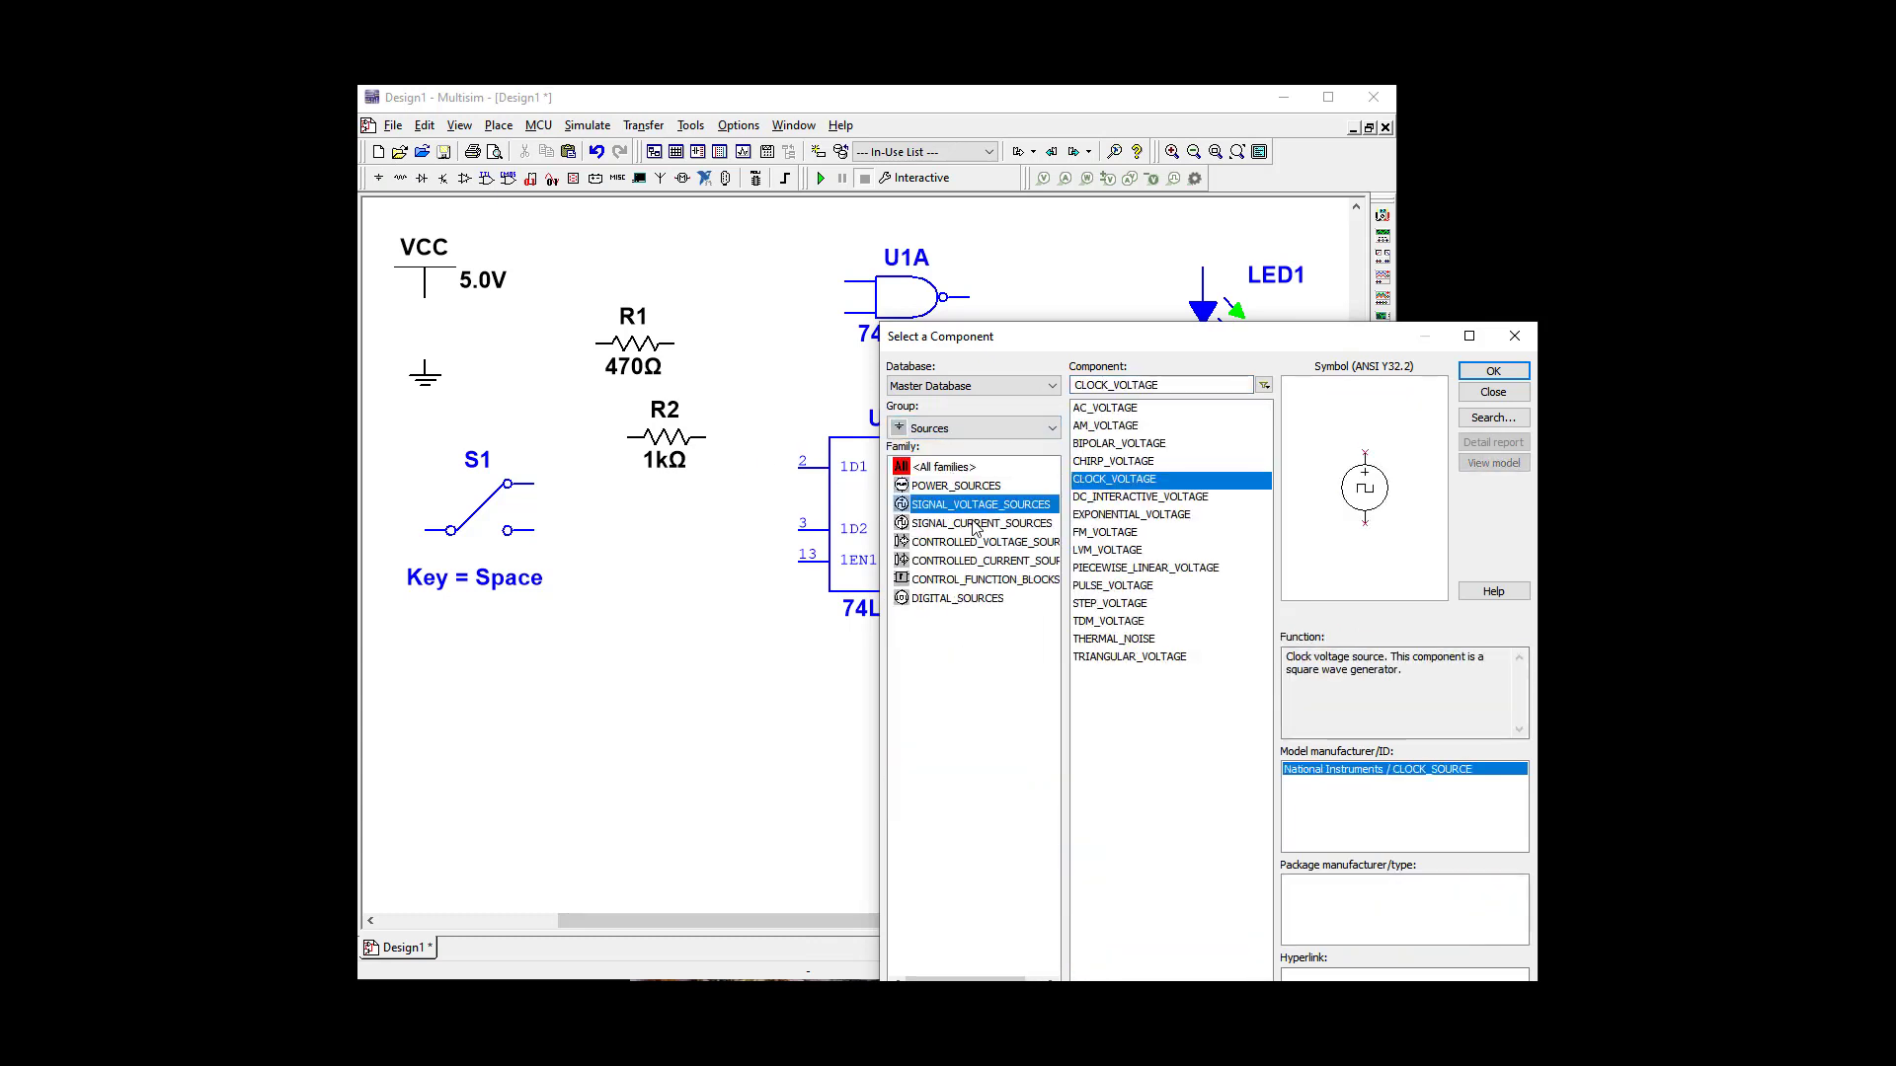
click(1493, 370)
click(679, 632)
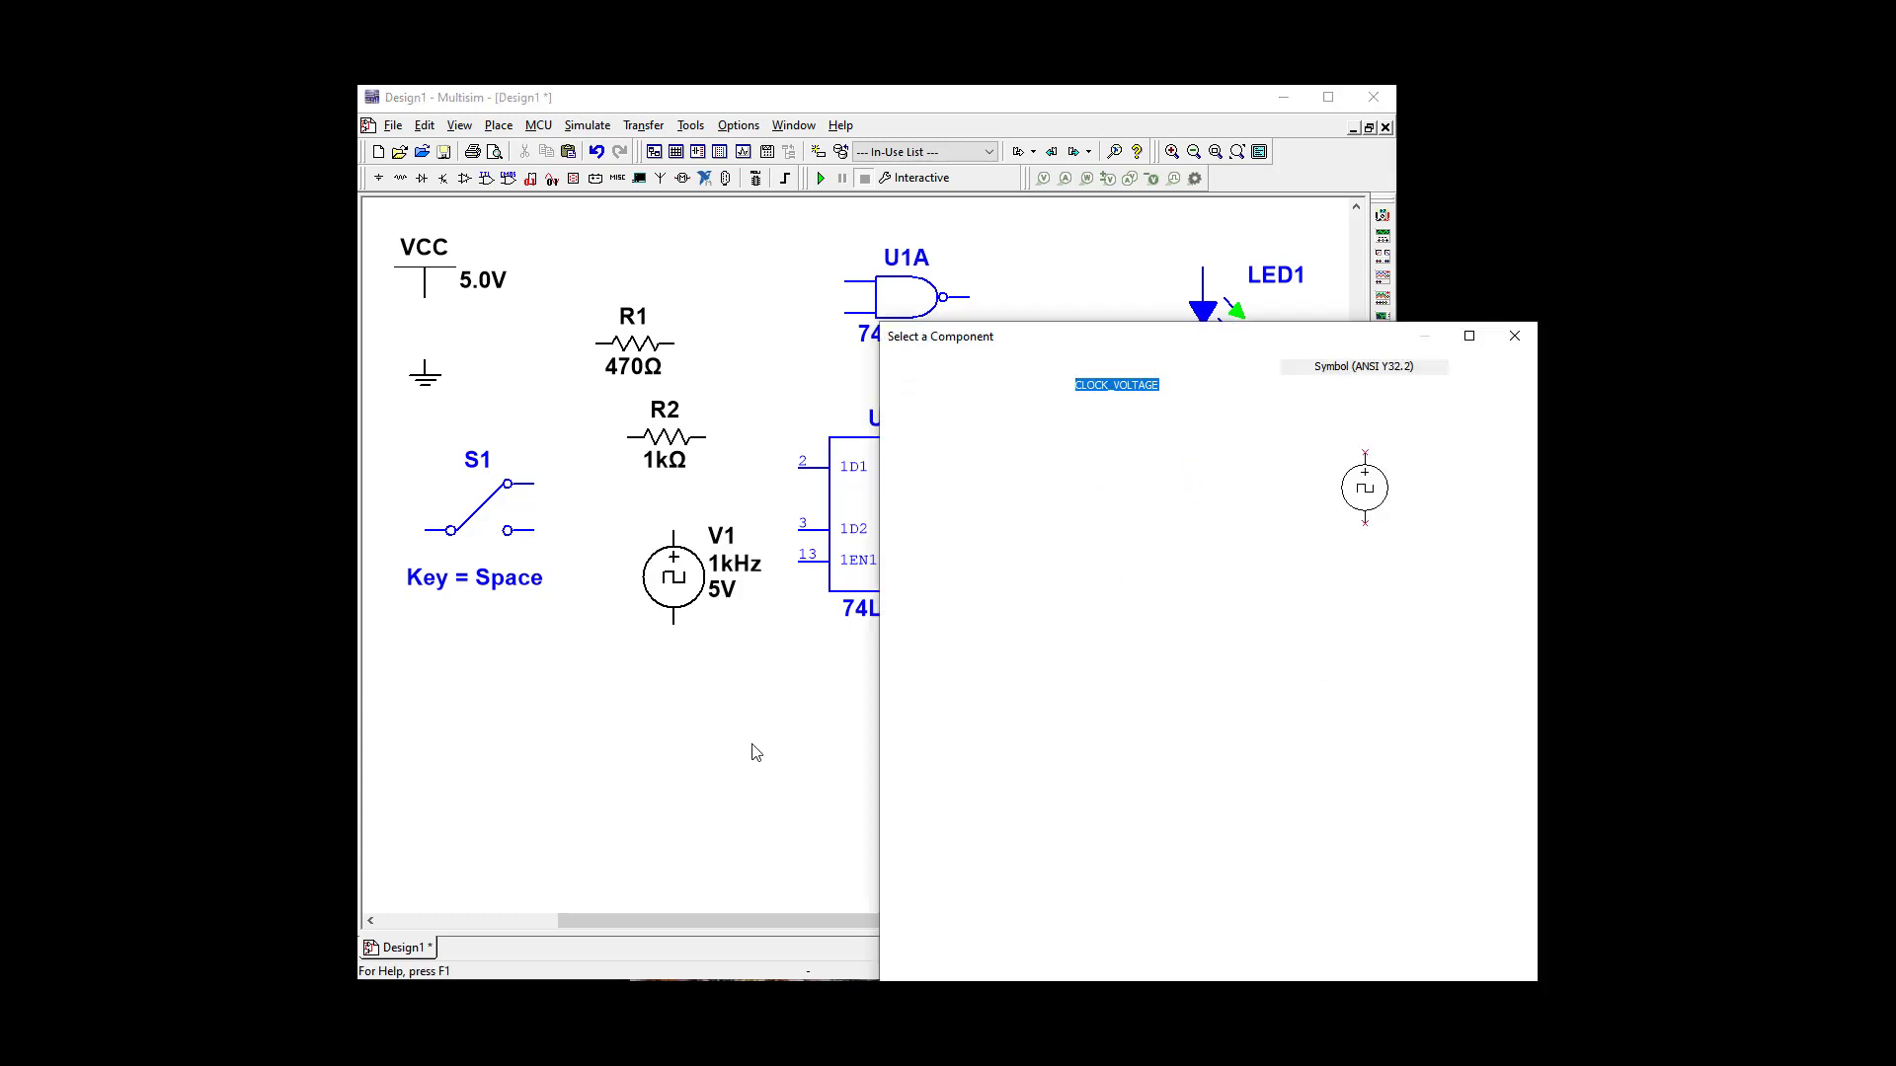
click(1515, 335)
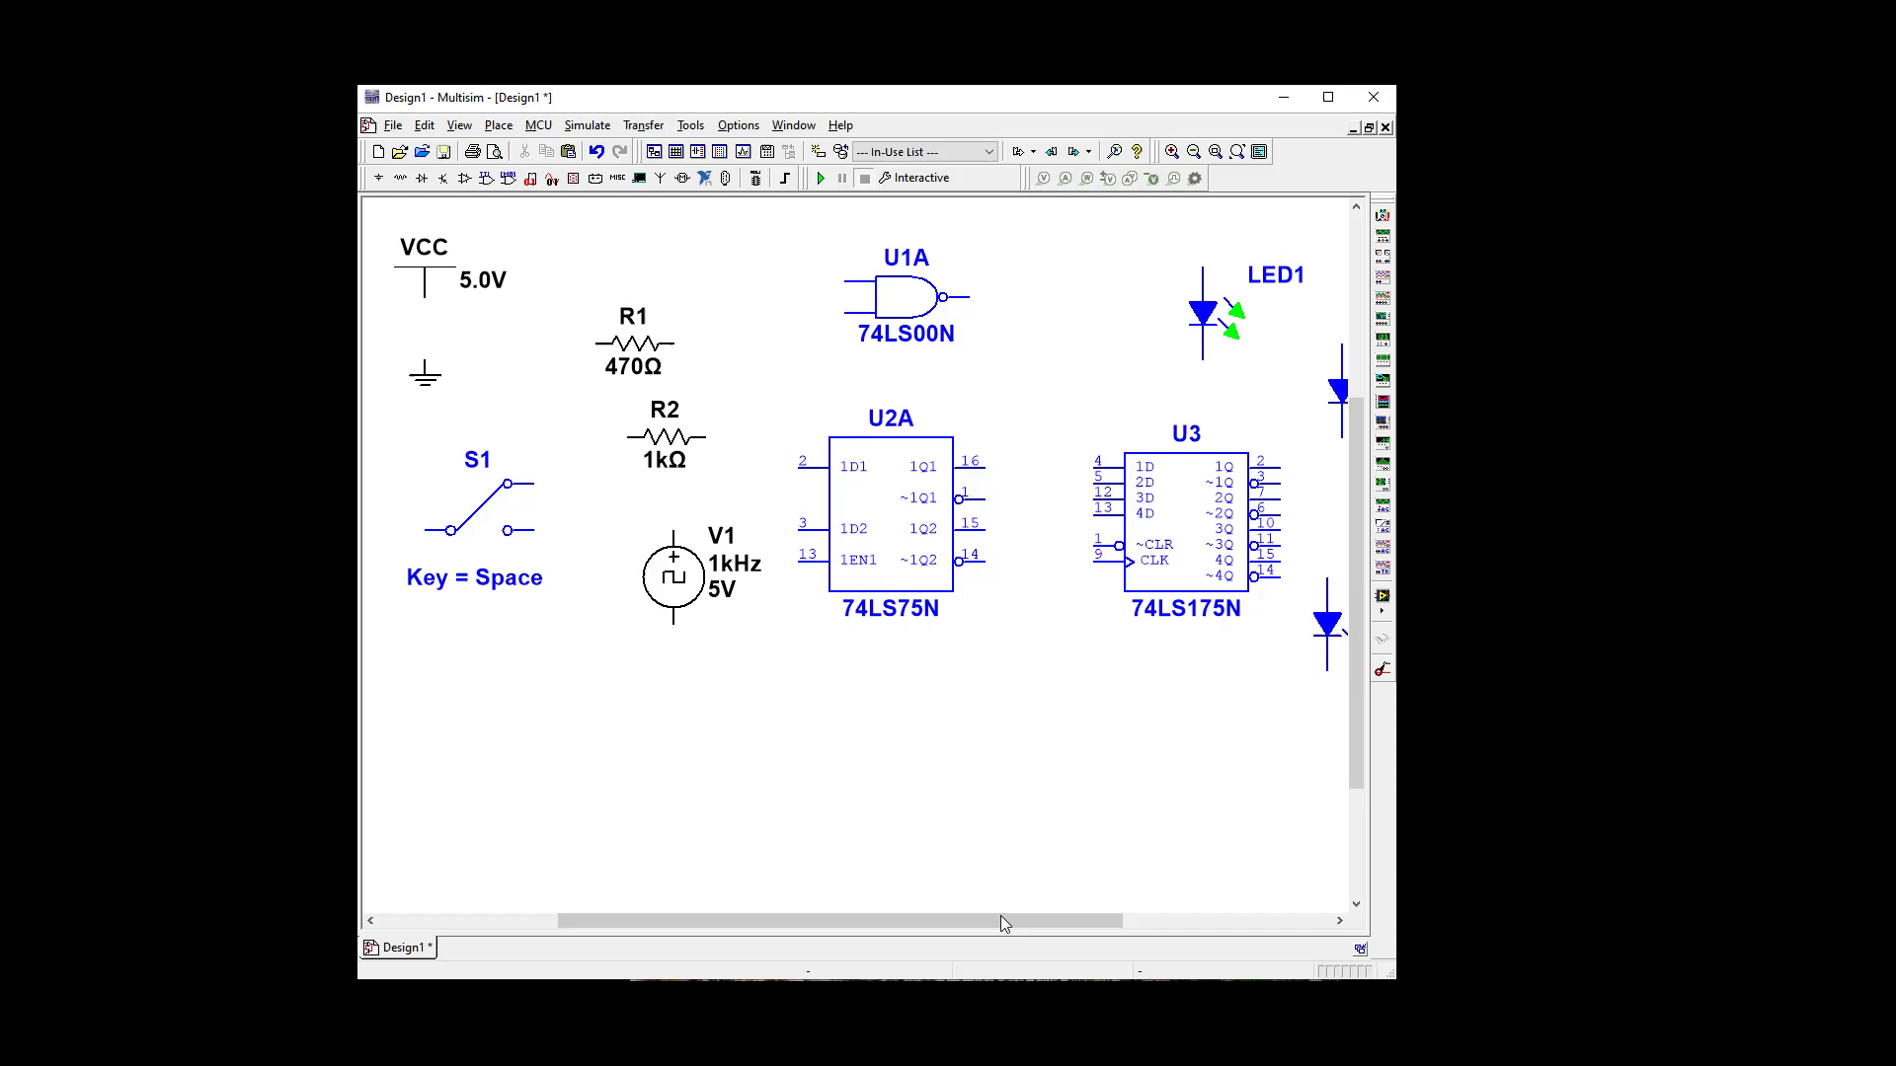
drag(999, 919, 1011, 918)
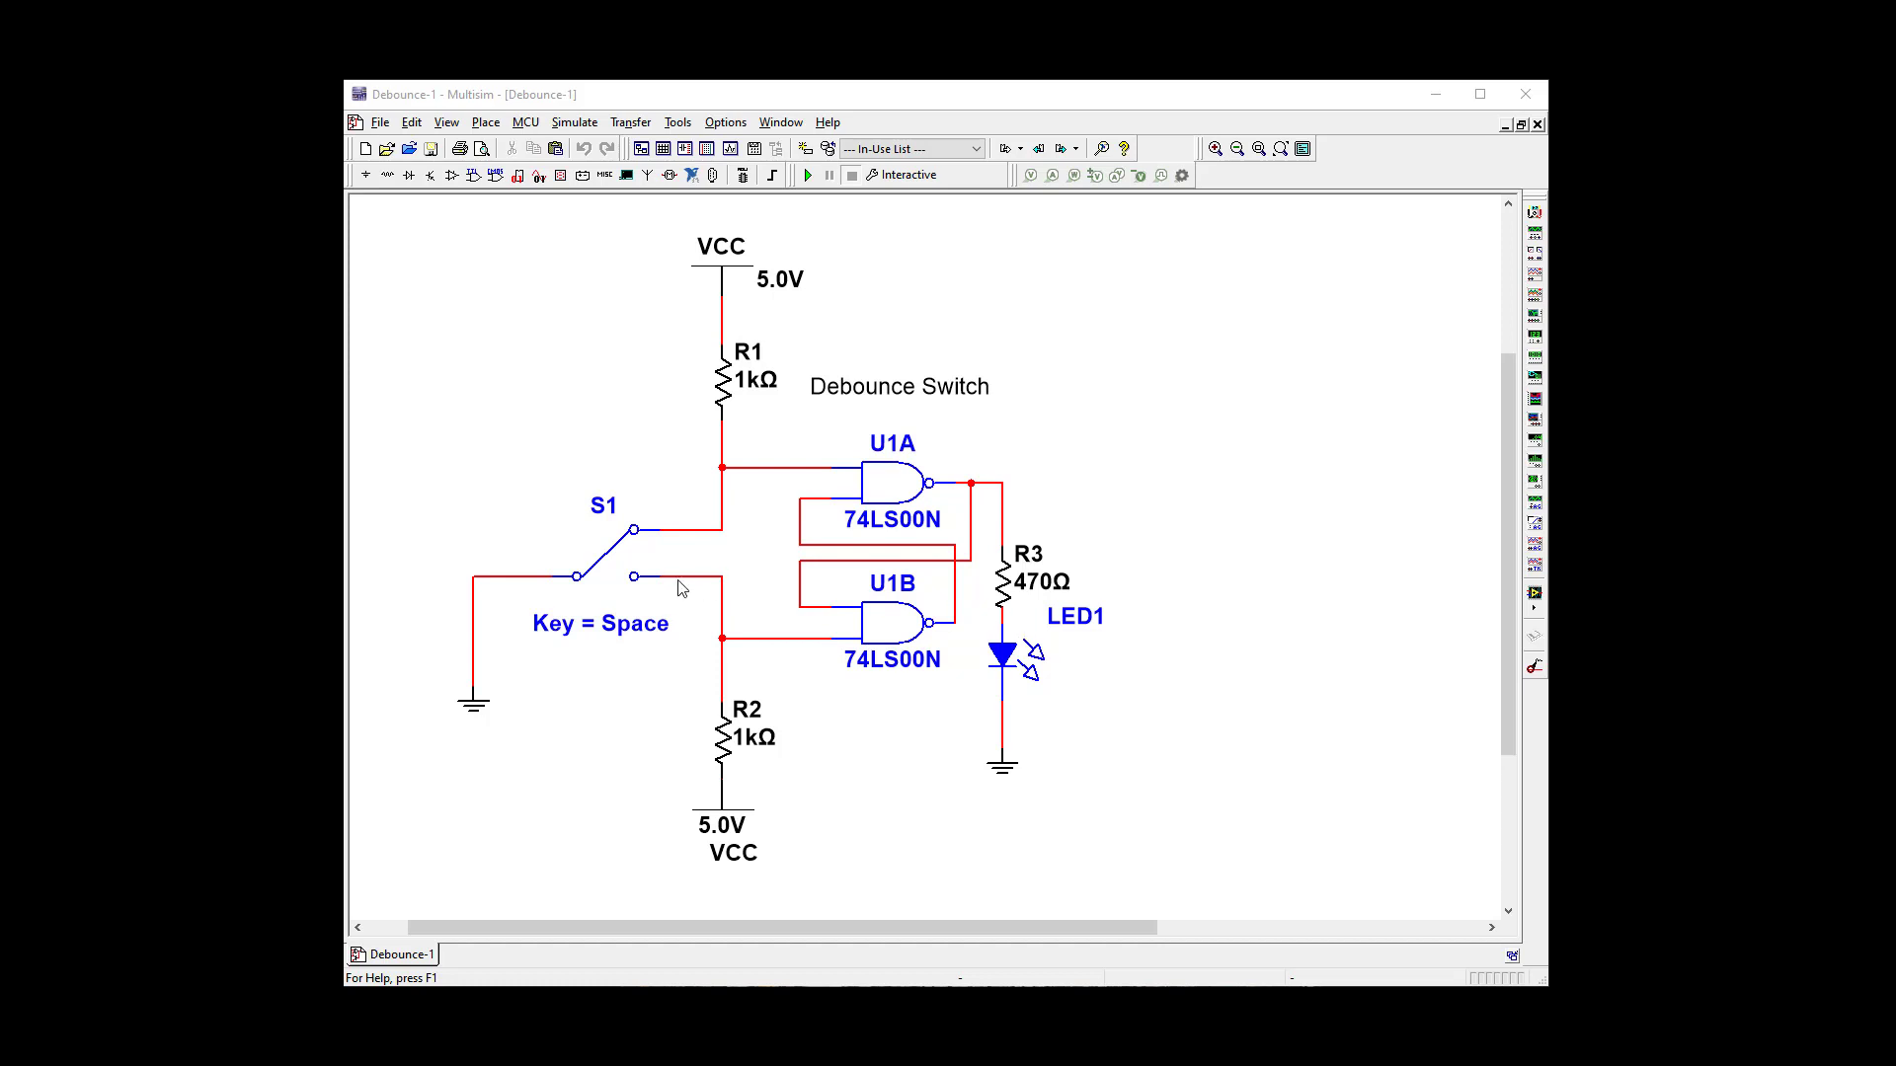
Step: On the Debounce-1 schematic, flip switch S1 down and back up
click(606, 583)
click(620, 573)
Step: Run the Debounce-1 simulation, close the messages panel, and toggle S1 until LED1 goes dark
click(810, 175)
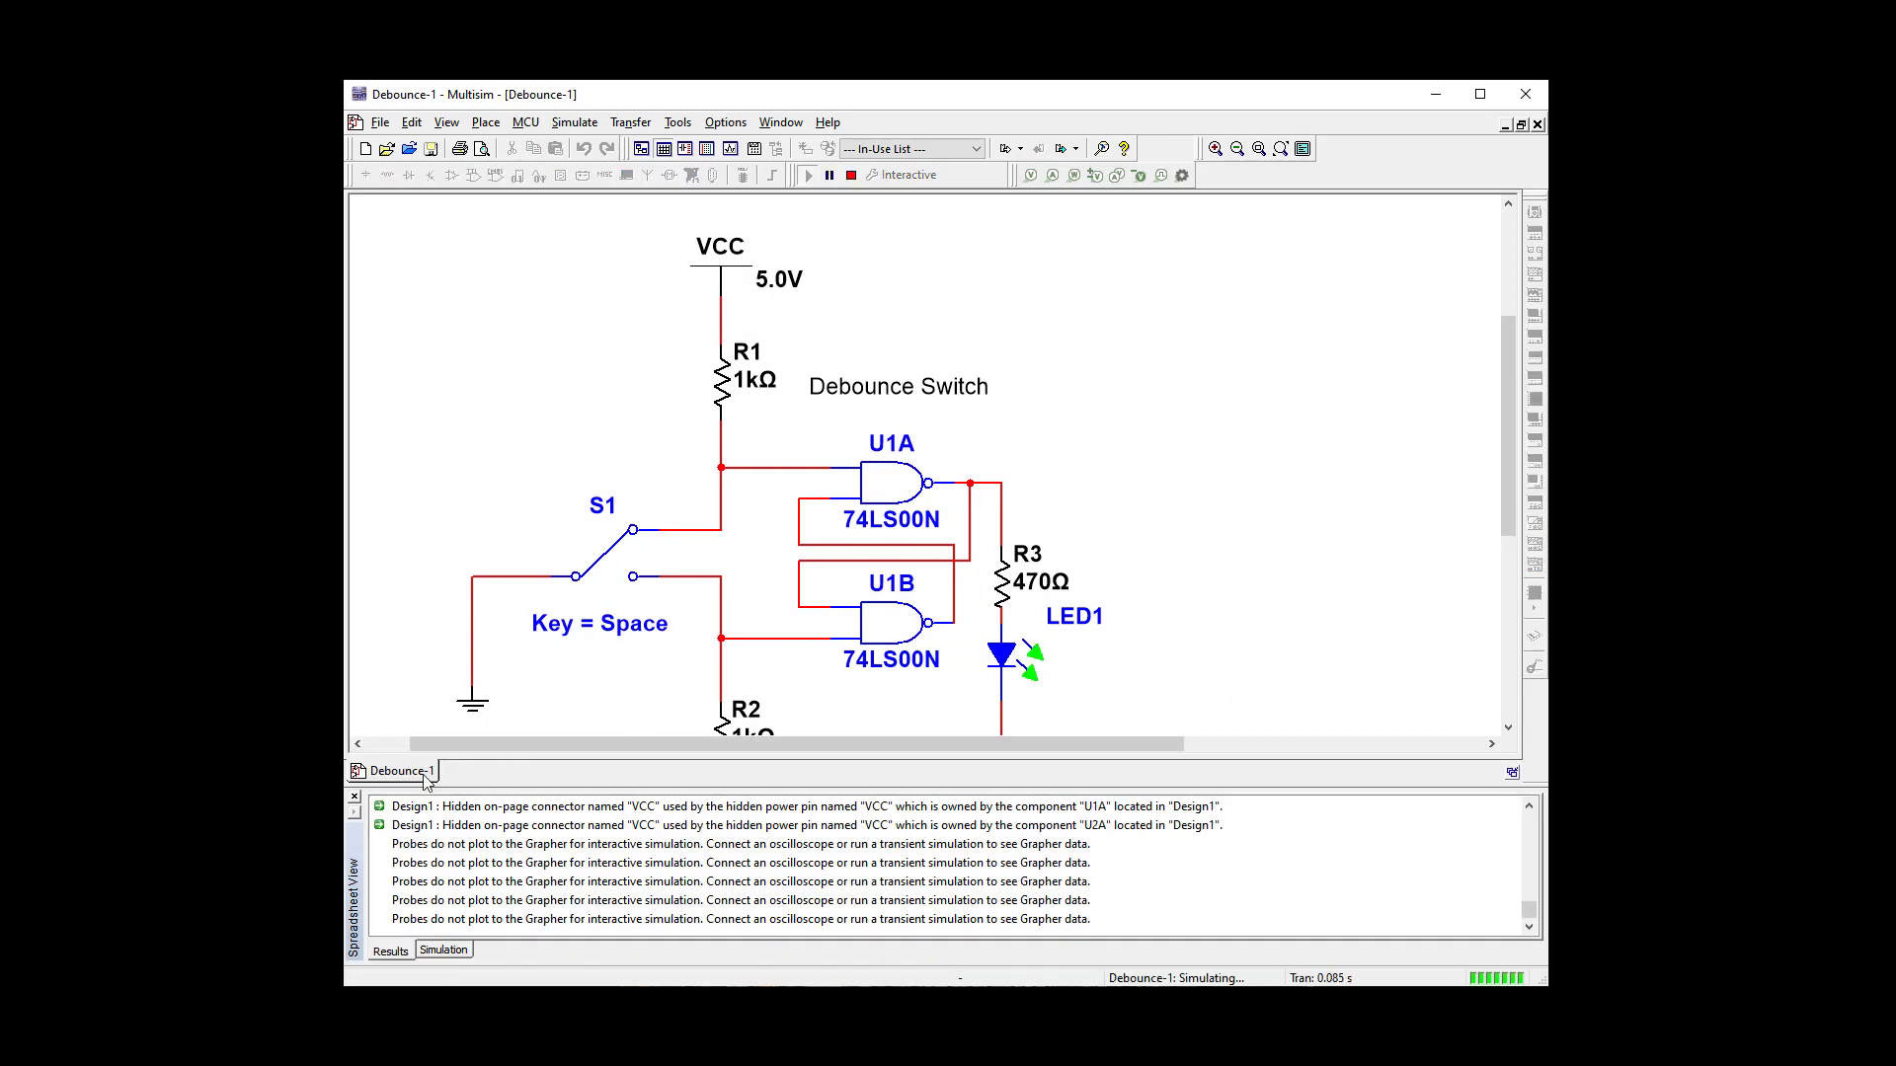
click(353, 796)
key(space)
key(space)
key(space)
key(space)
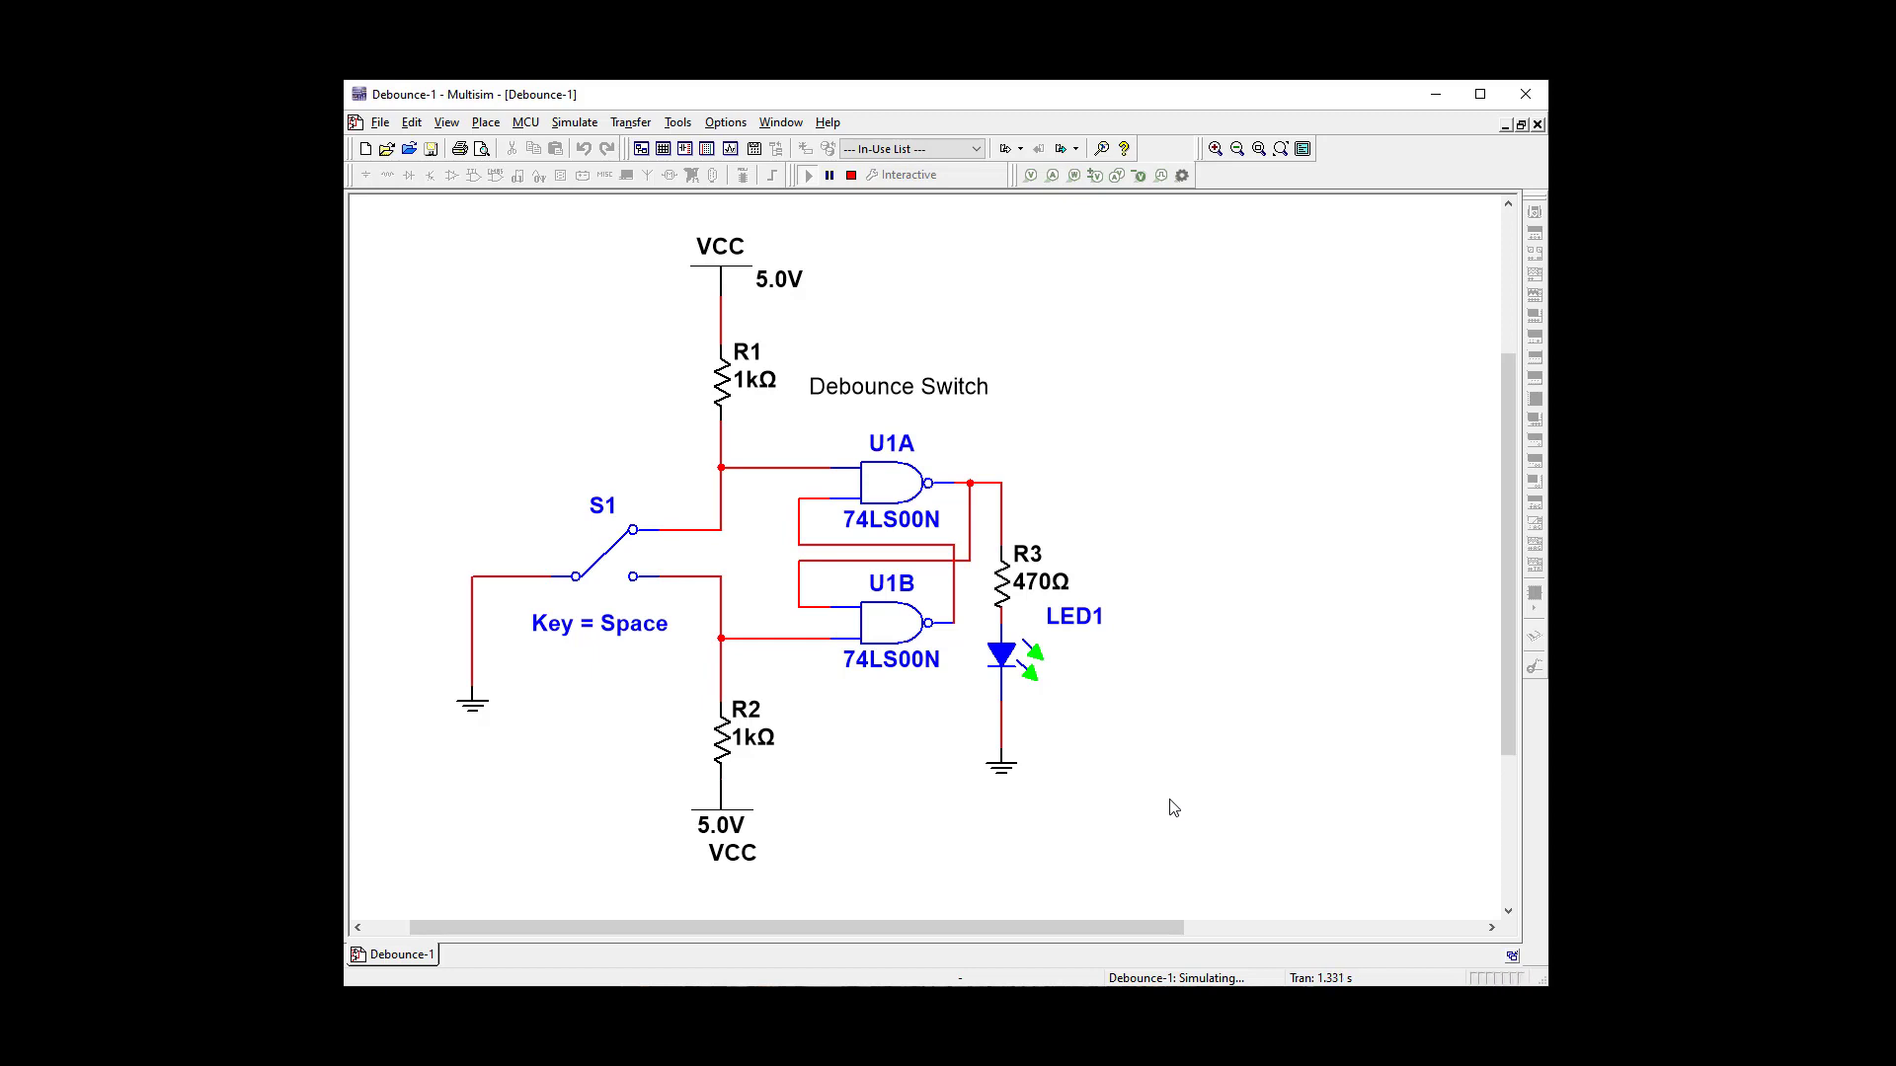
key(space)
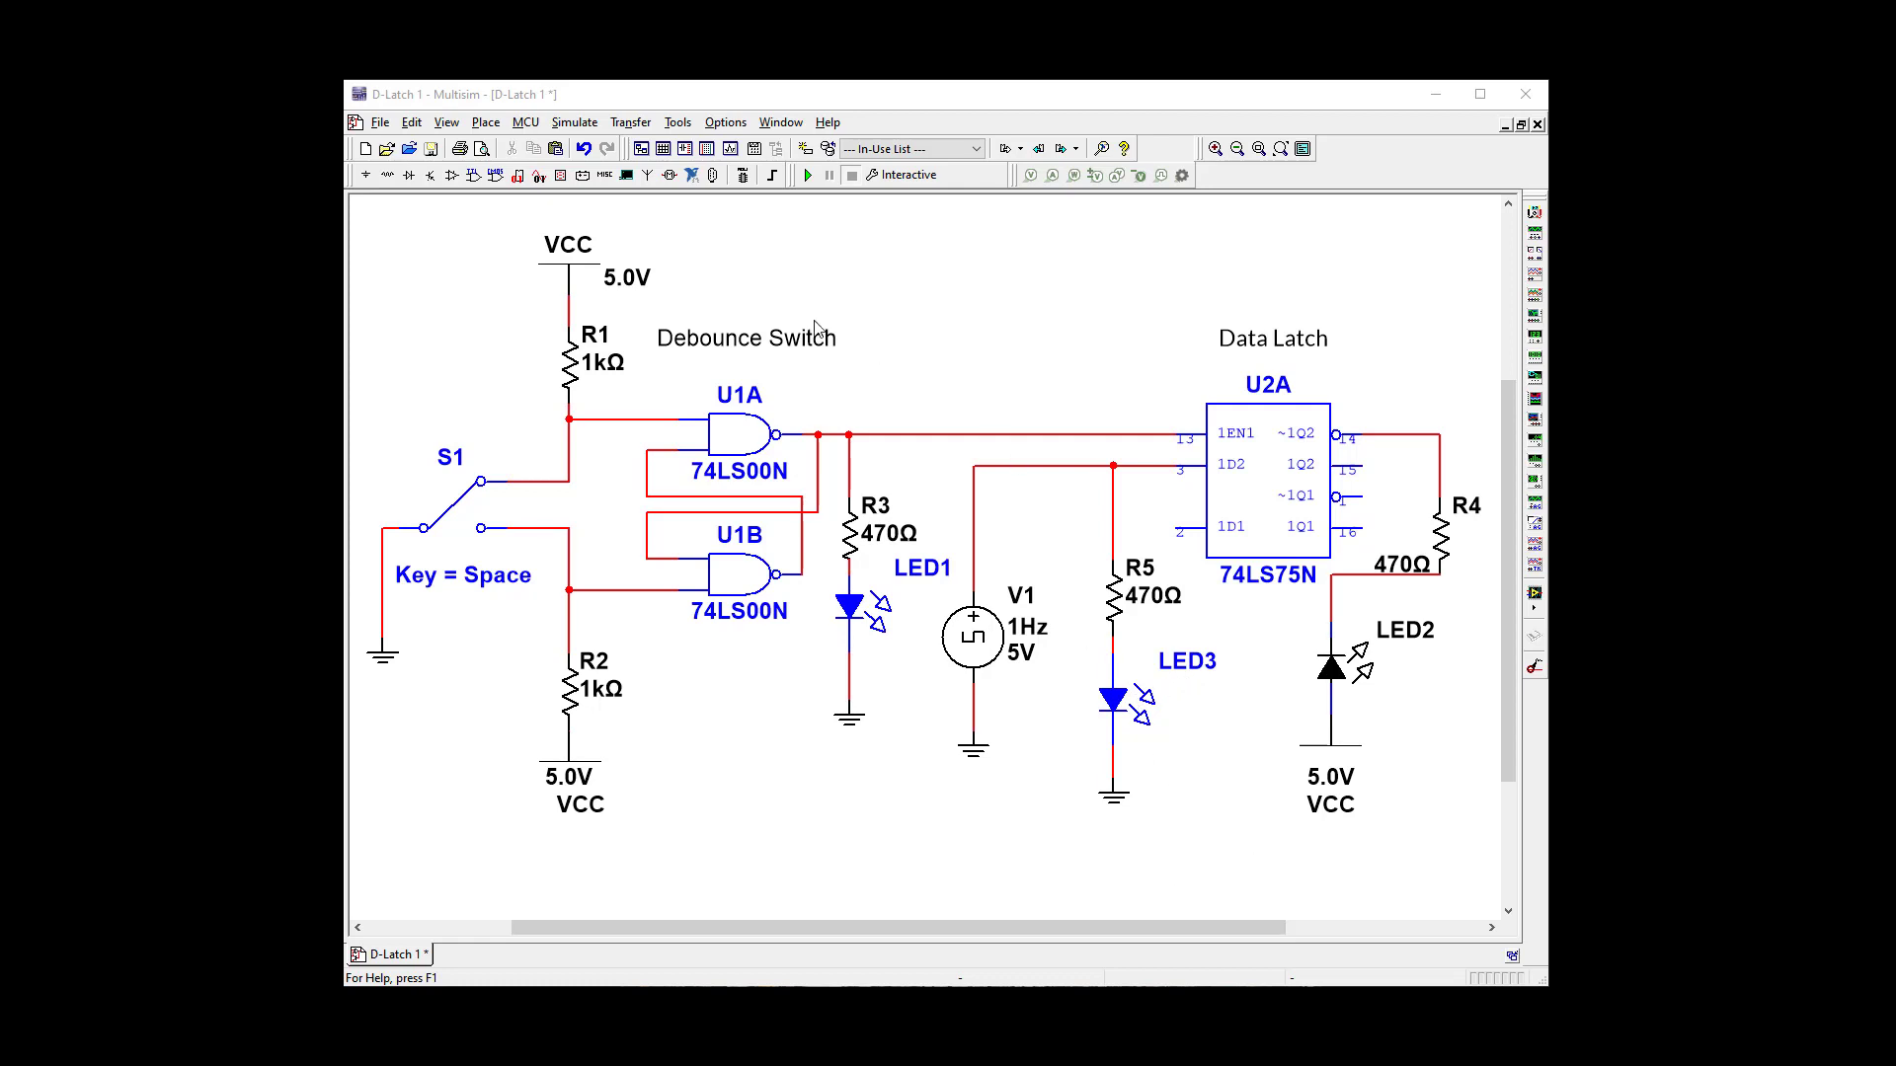
Step: Start the D-Latch 1 simulation and flip S1 down with Space to turn LED1 off
click(805, 180)
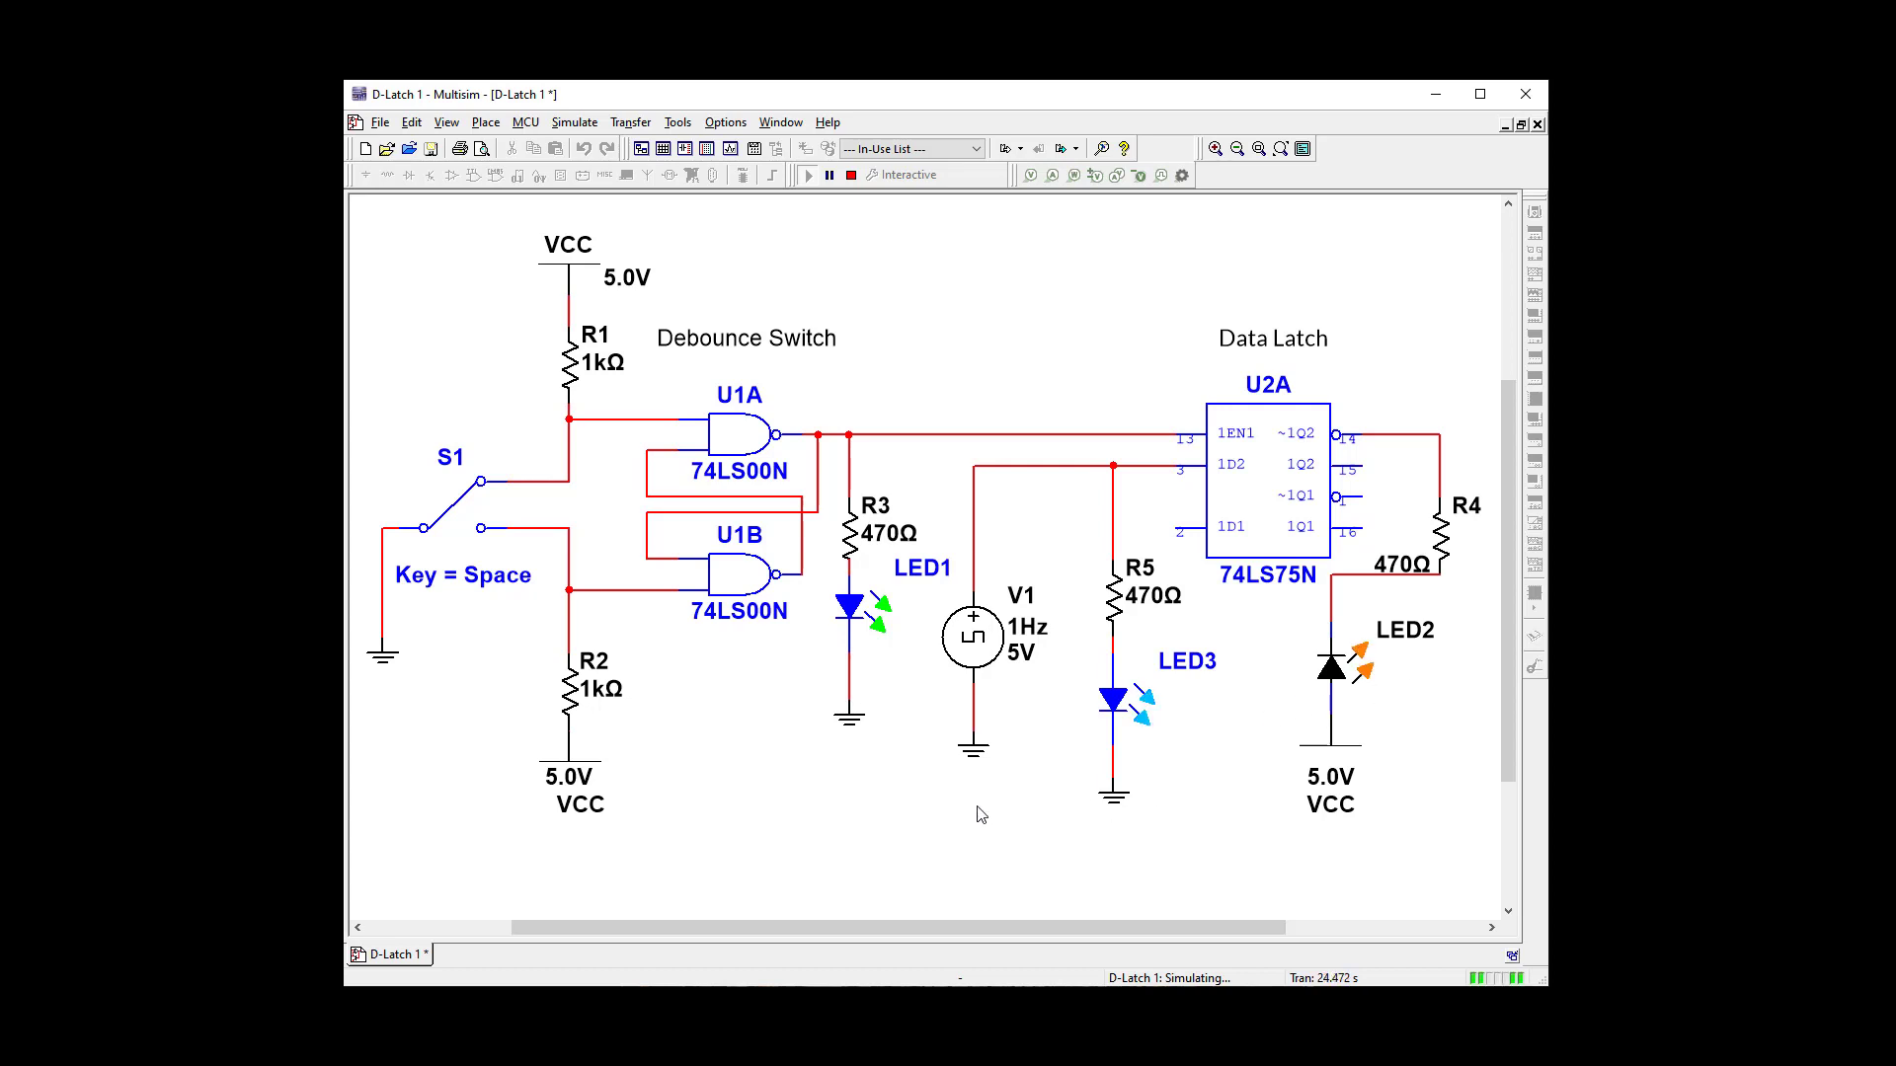
key(space)
key(space)
key(space)
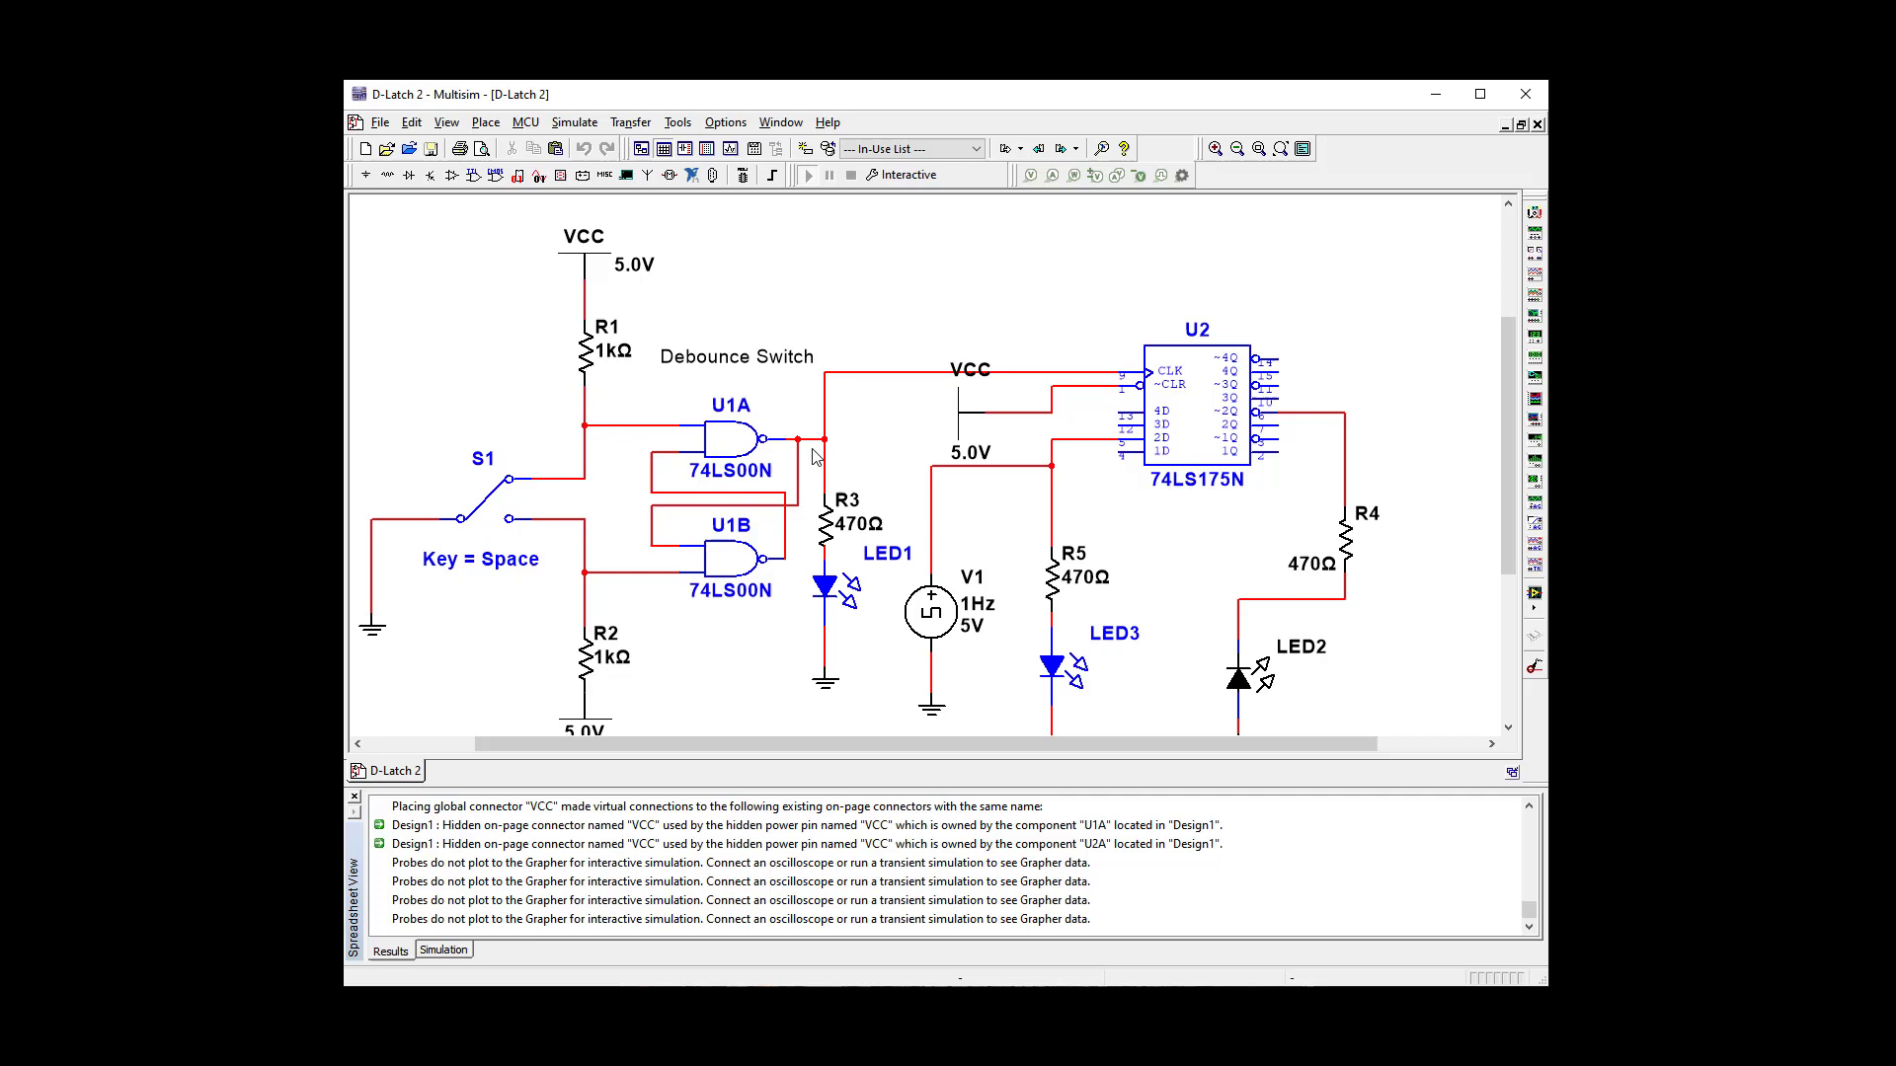
Step: Start the D-Latch 2 simulation with F5, then toggle S1 down and back up to relight LED1
key(F5)
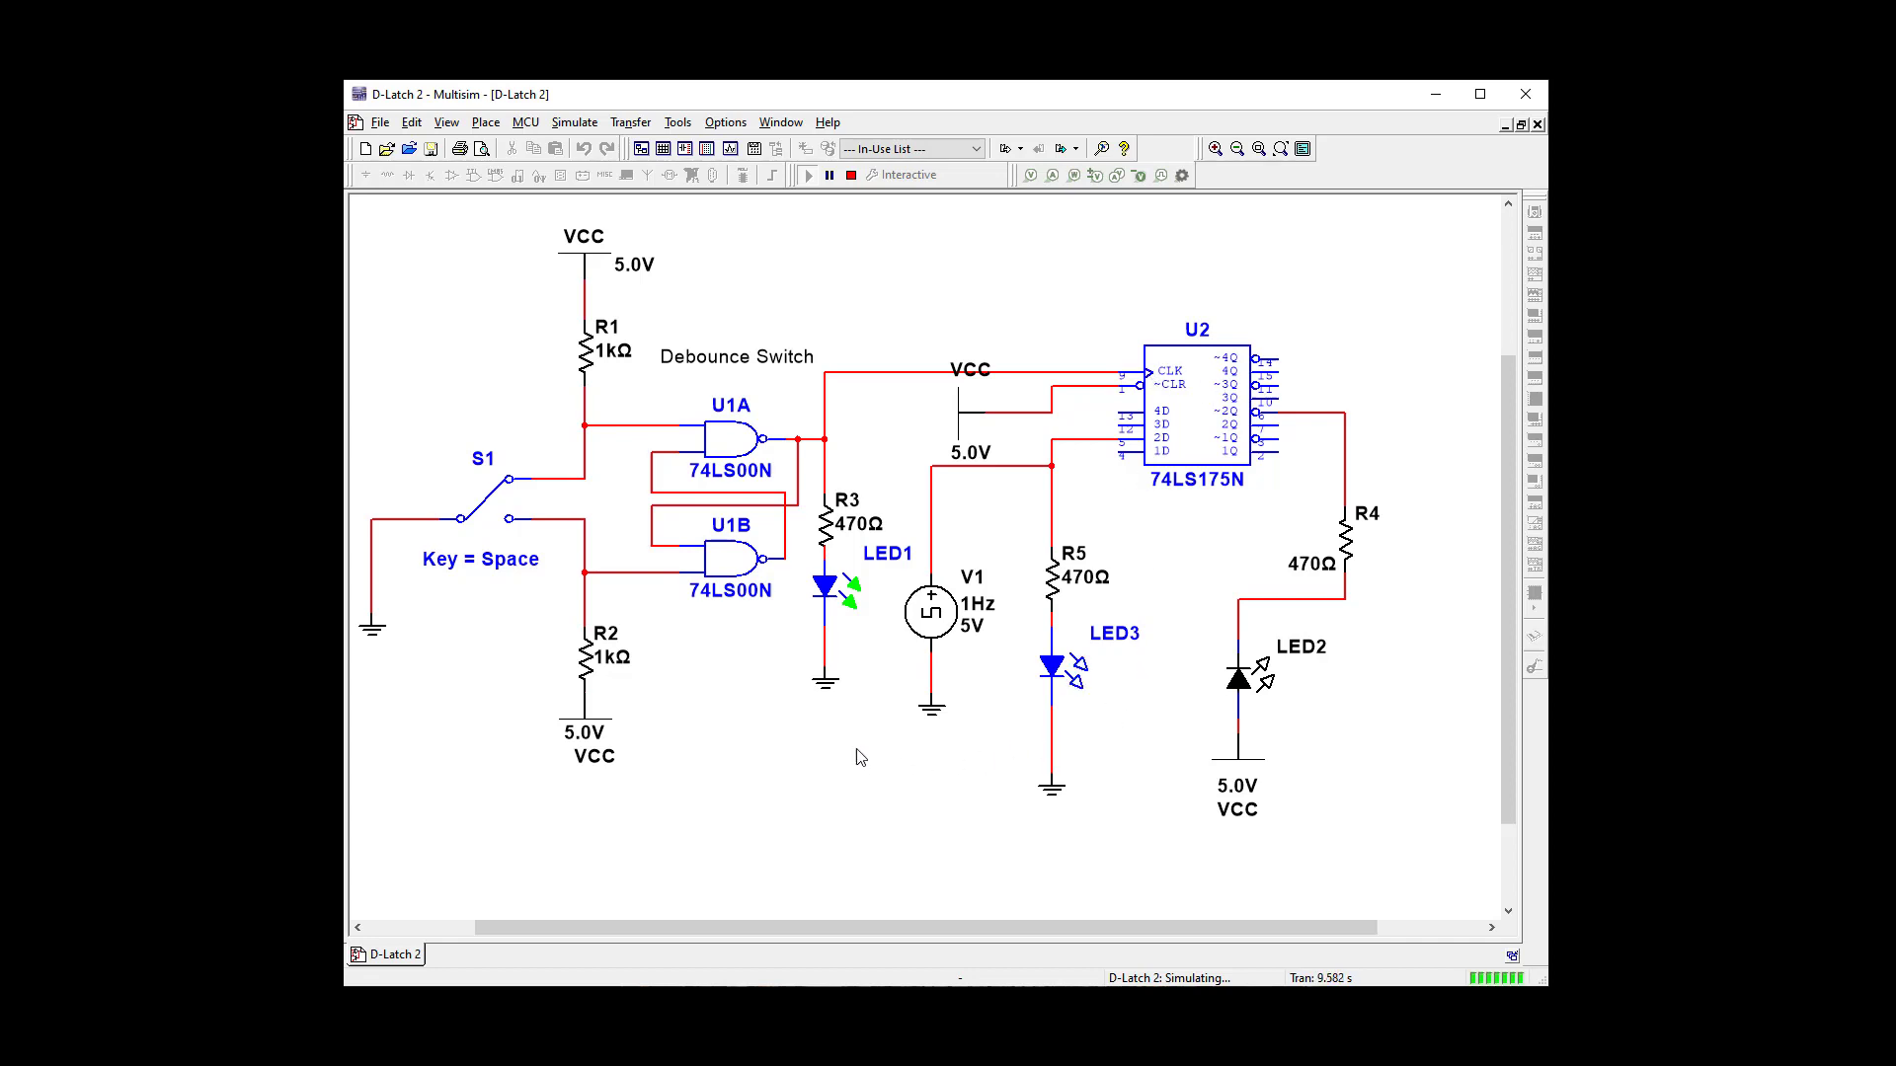
key(space)
key(space)
key(space)
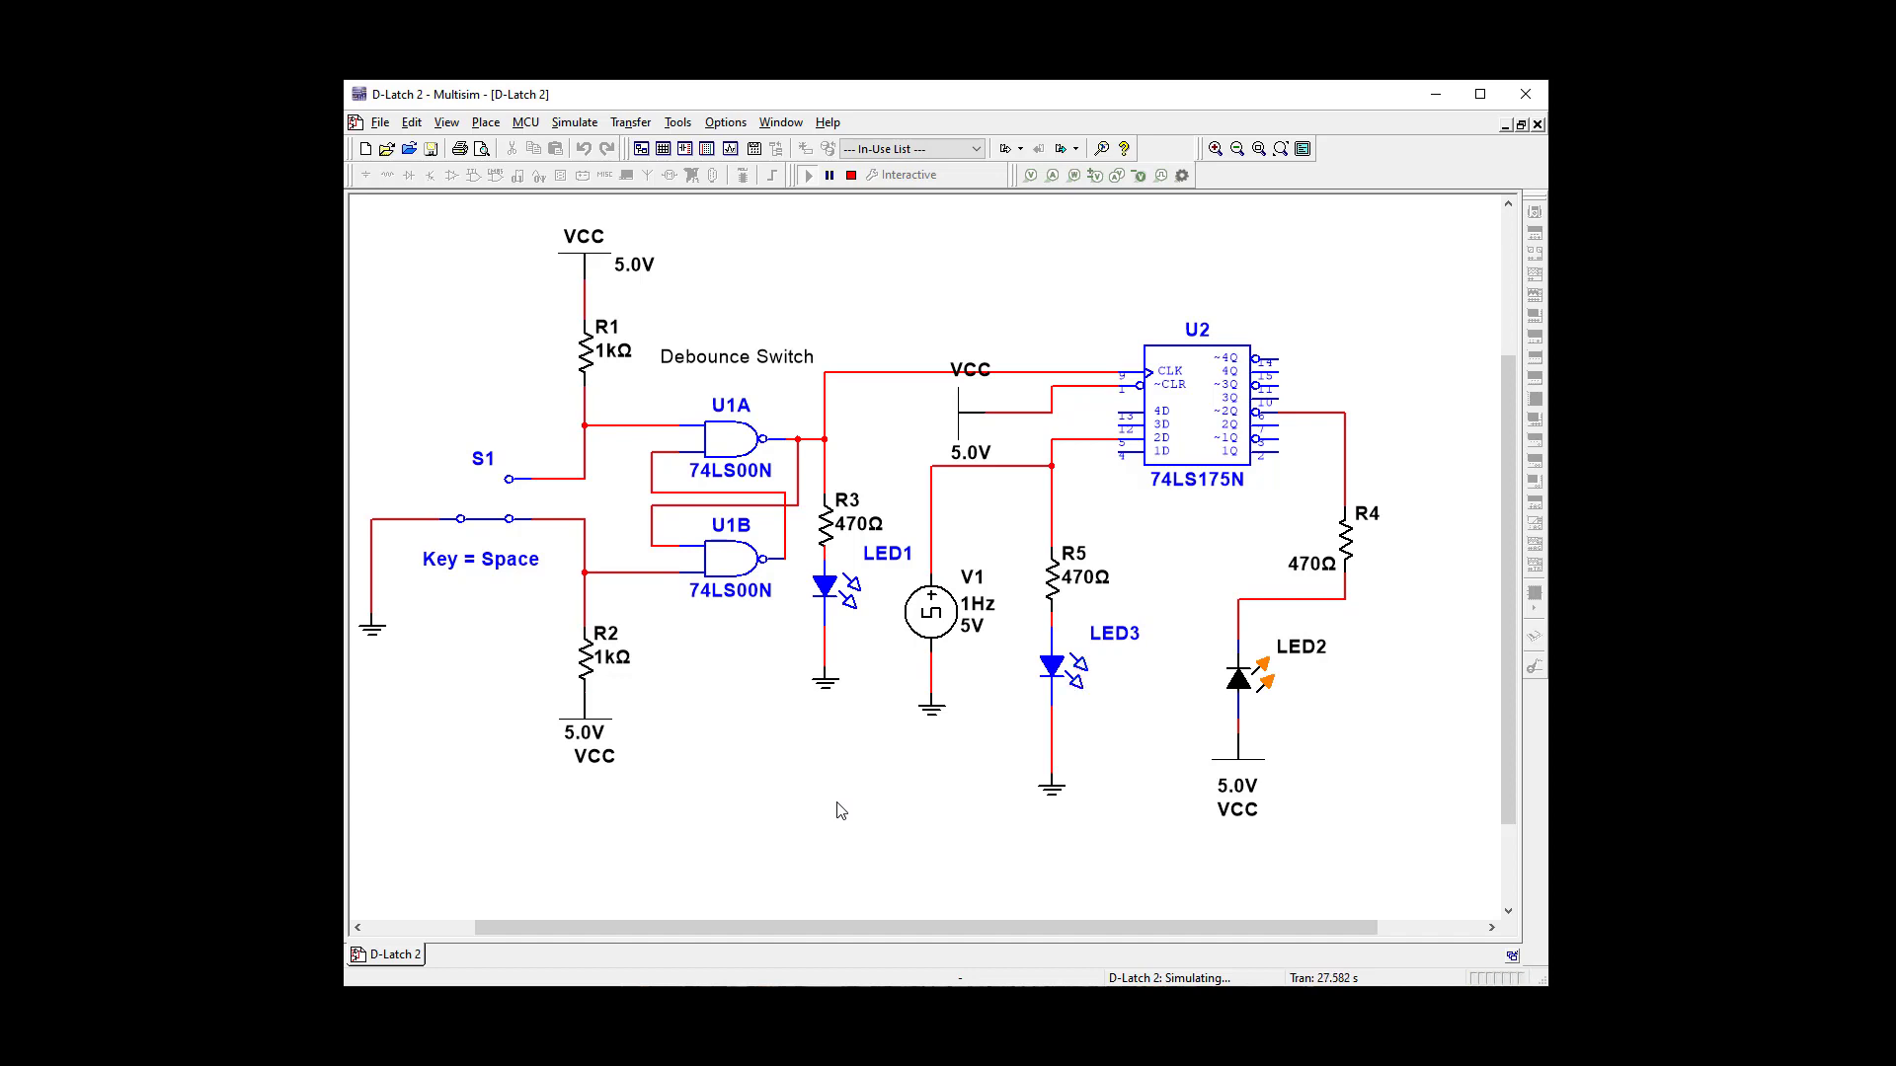
key(space)
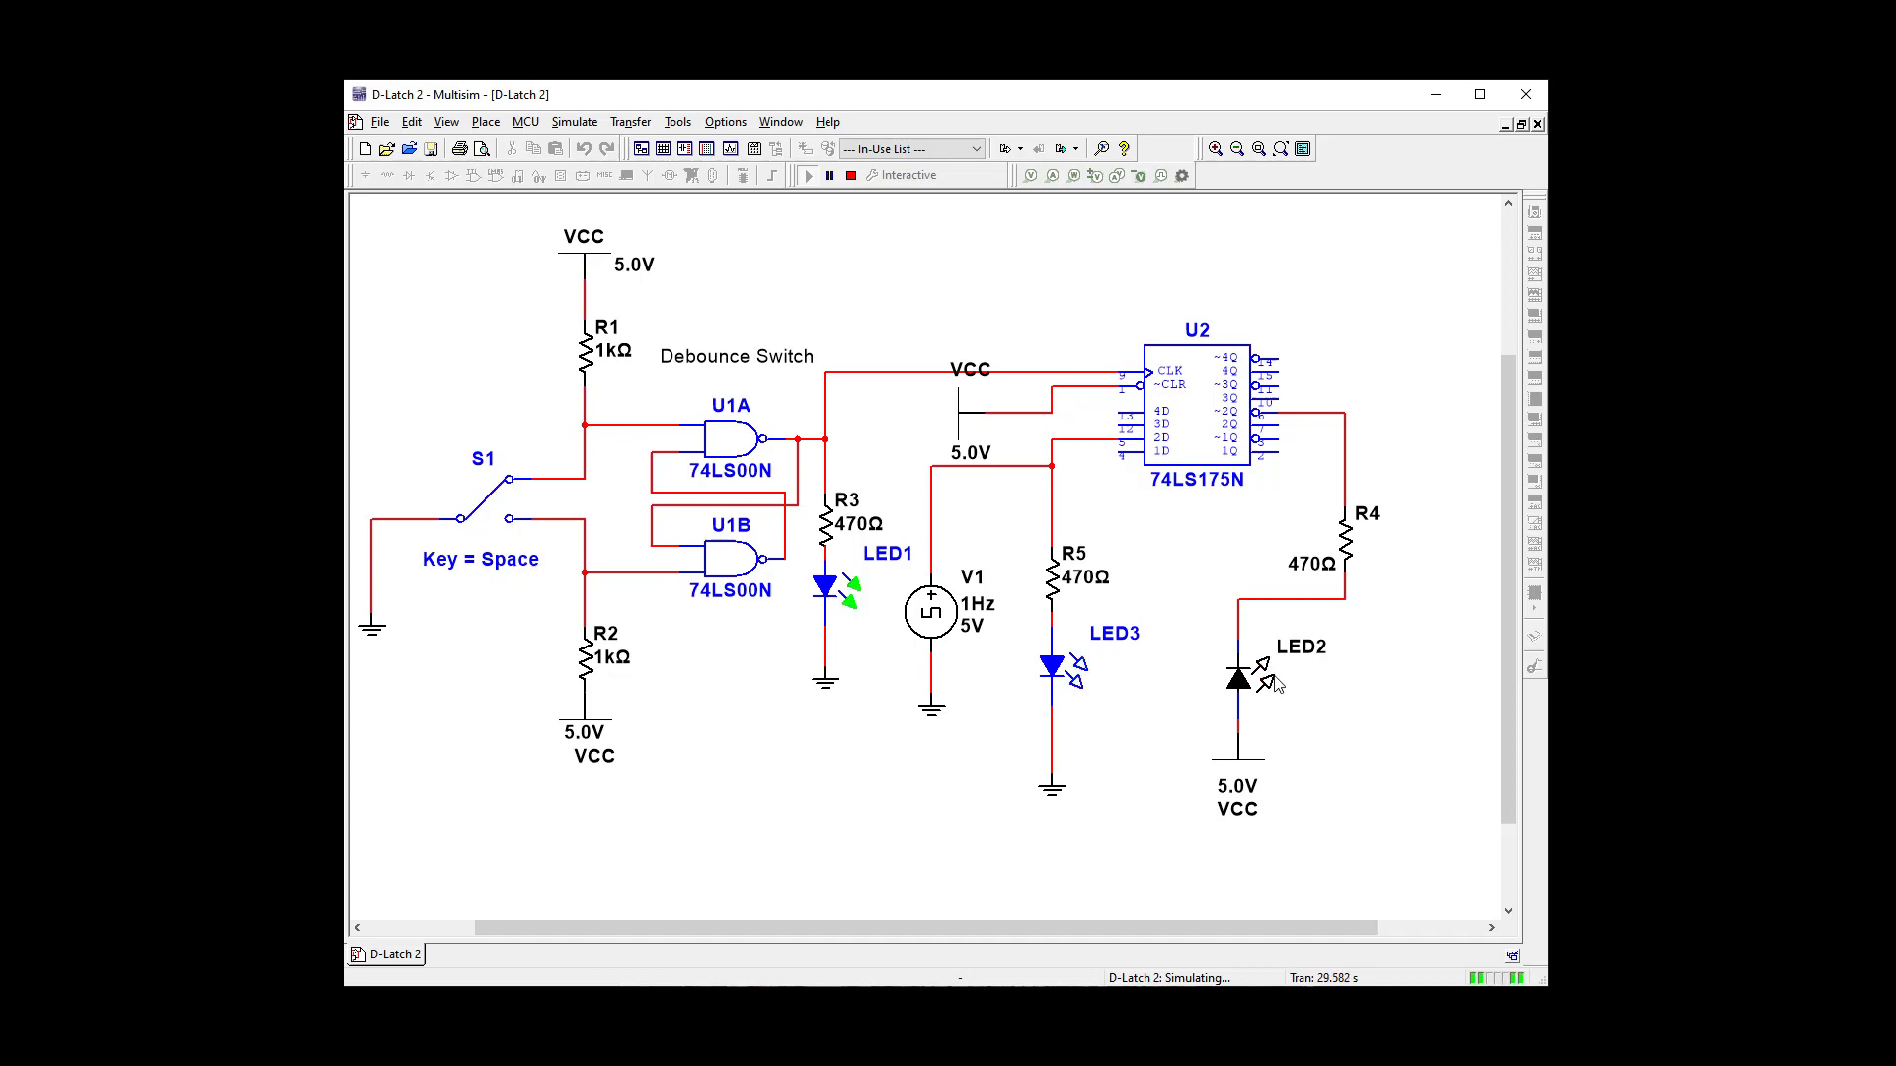